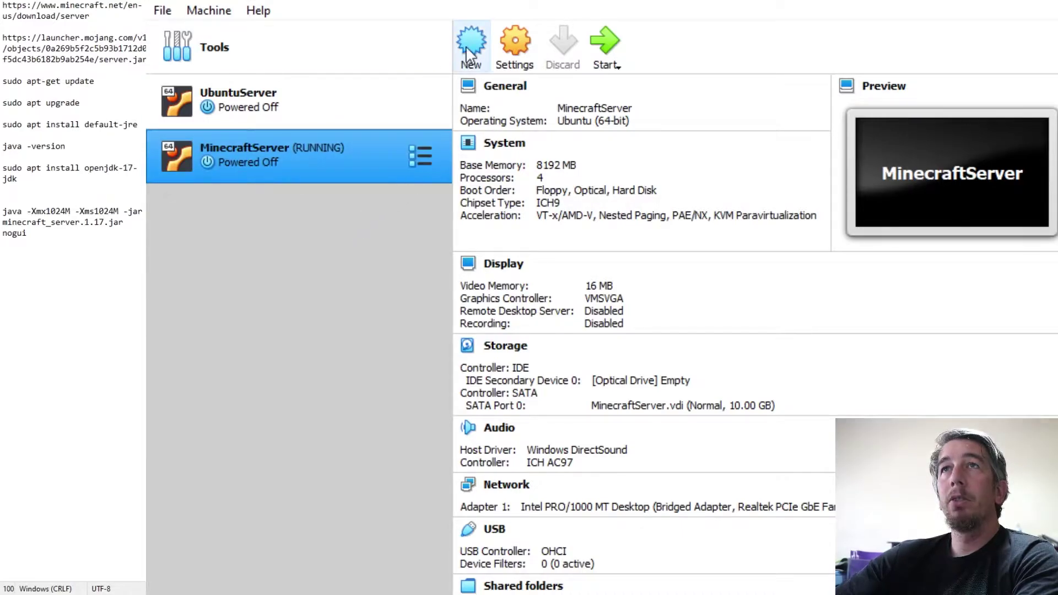
- Create an Ubuntu (64-bit) virtual machine named MinecraftServer2 with 8192 MB memory and a 10 GB disk, and give it 4 processors
click(483, 49)
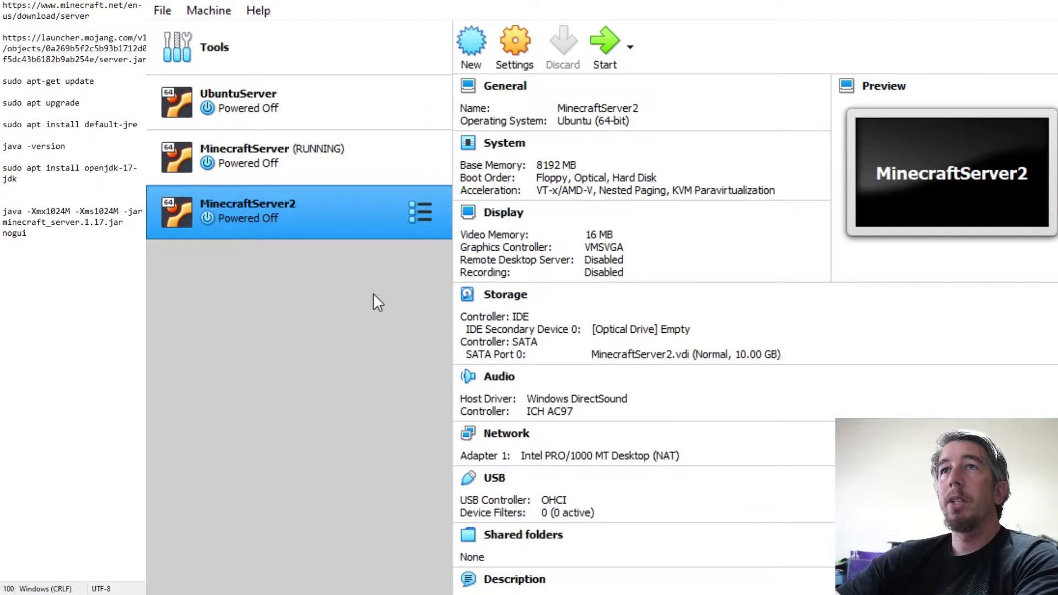
click(524, 55)
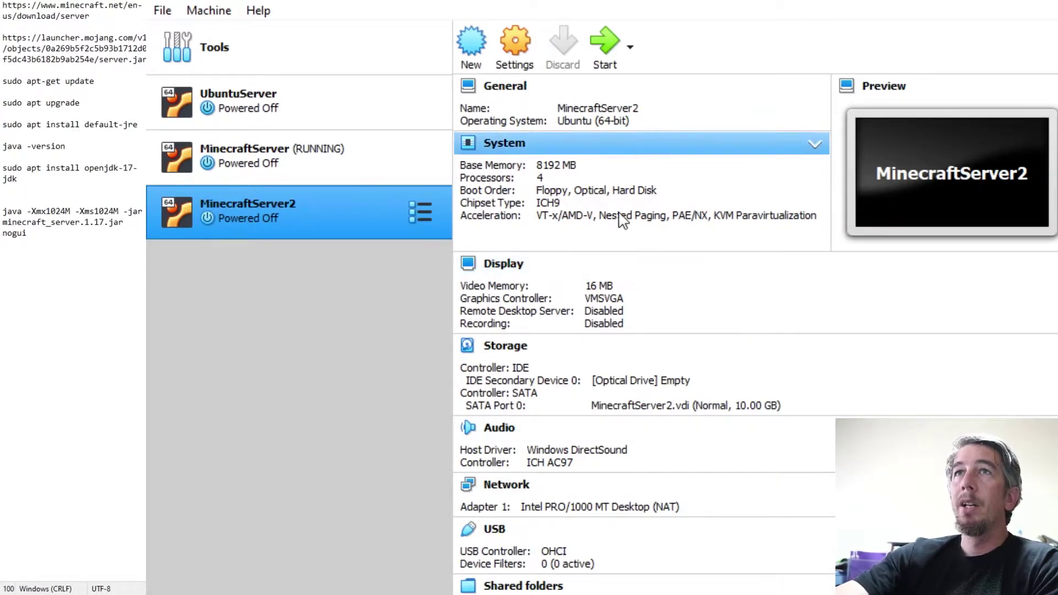
- Attach ubuntu-21.04-live-server-amd64.iso to MinecraftServer2's empty optical drive in its storage settings
click(668, 347)
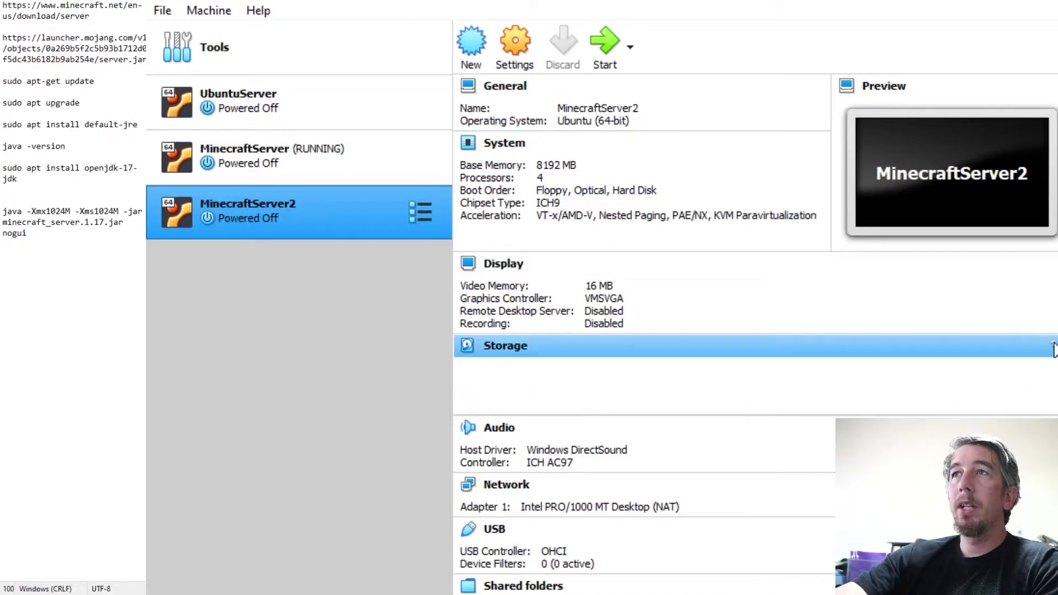
click(579, 346)
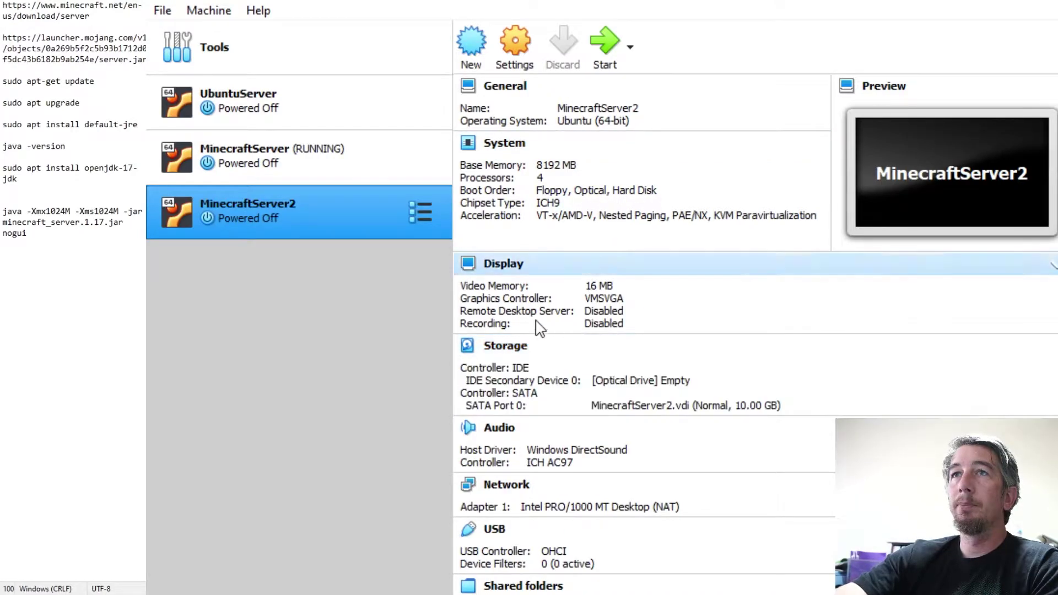
click(515, 52)
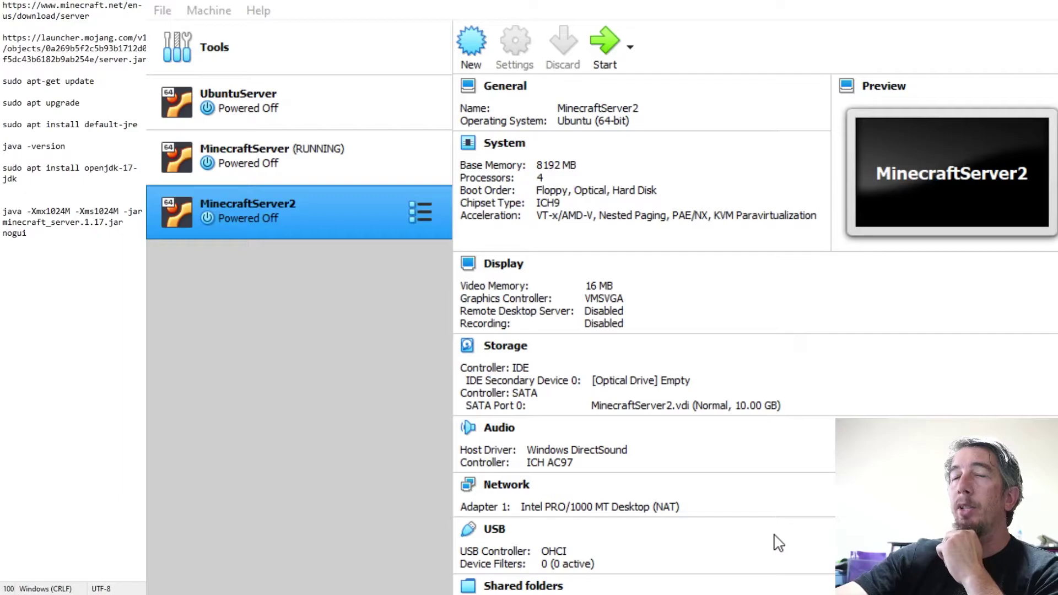
key(Return)
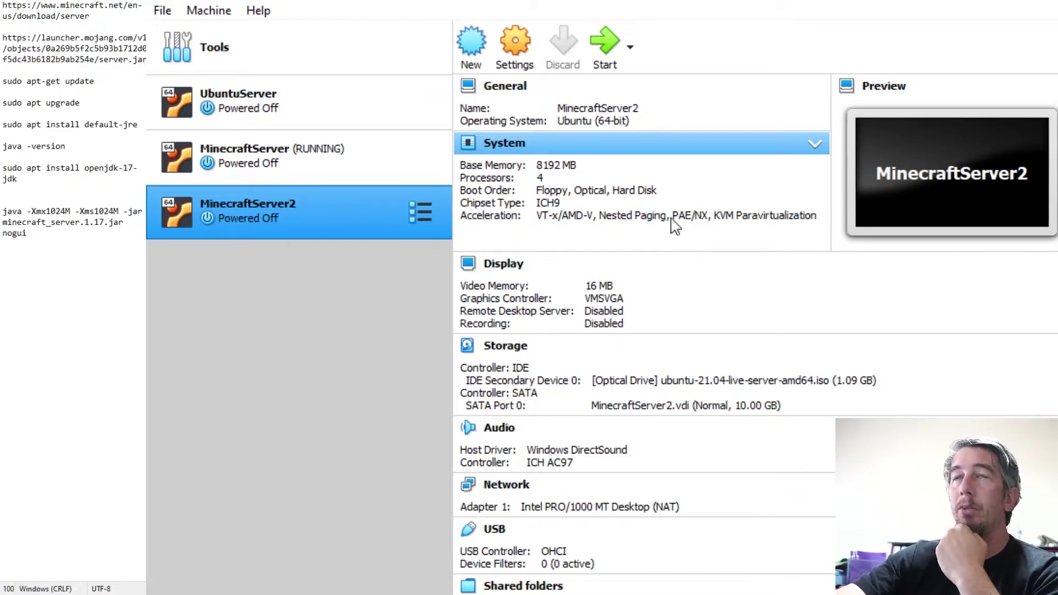
- Start MinecraftServer2 with ubuntu-21.04-live-server-amd64.iso as the start-up disk
click(601, 58)
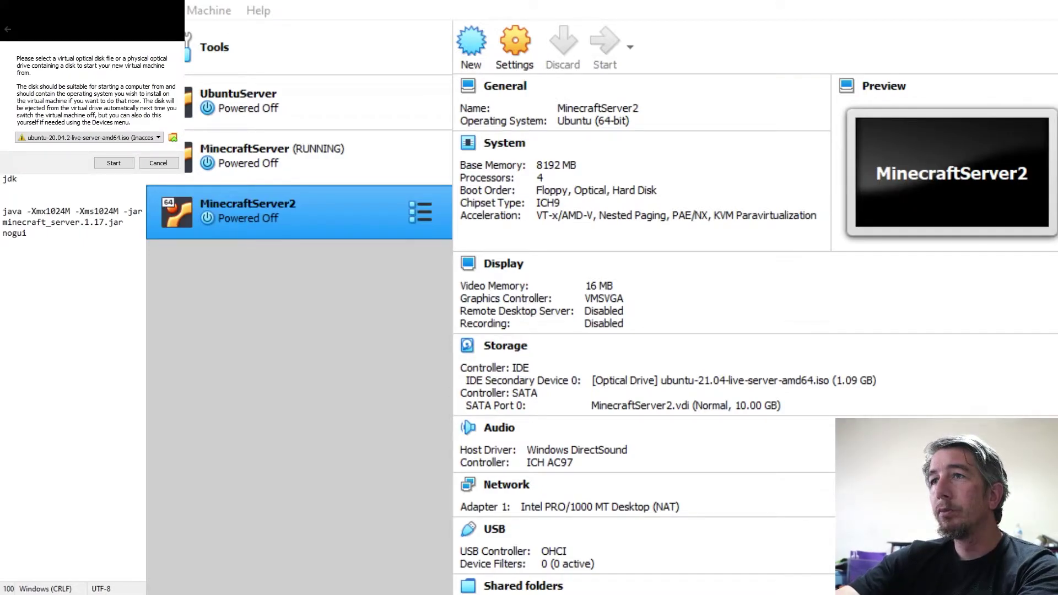
key(Return)
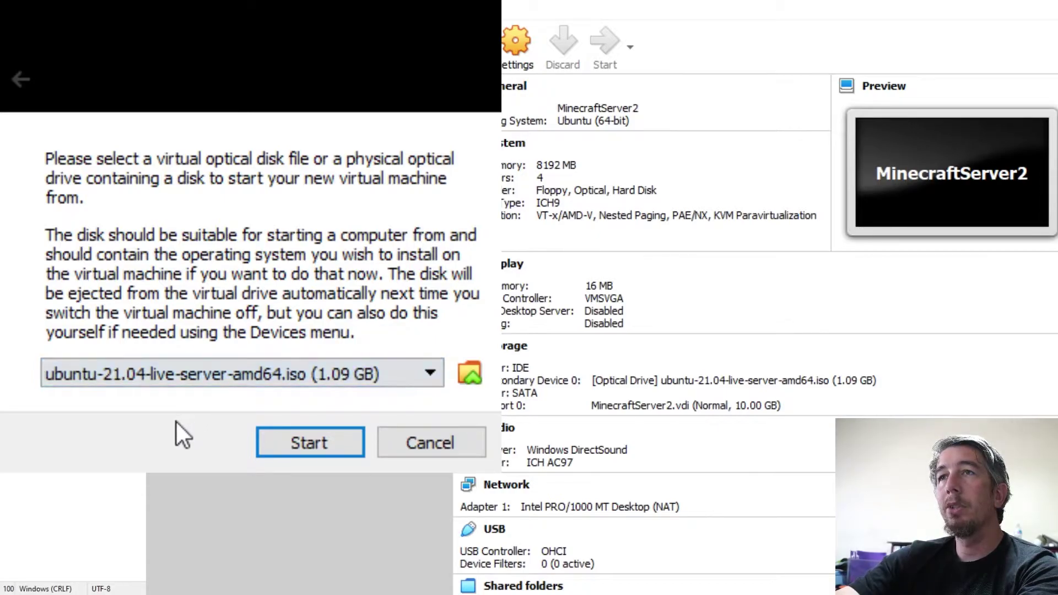
click(274, 445)
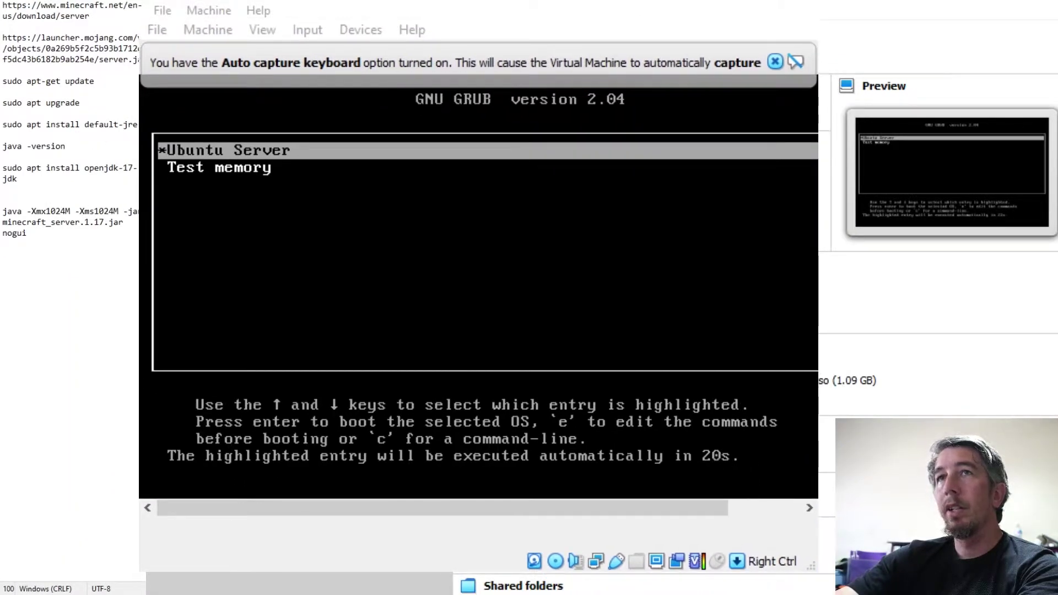
- Boot the Ubuntu Server entry and dismiss the keyboard capture and mouse integration notices
click(605, 18)
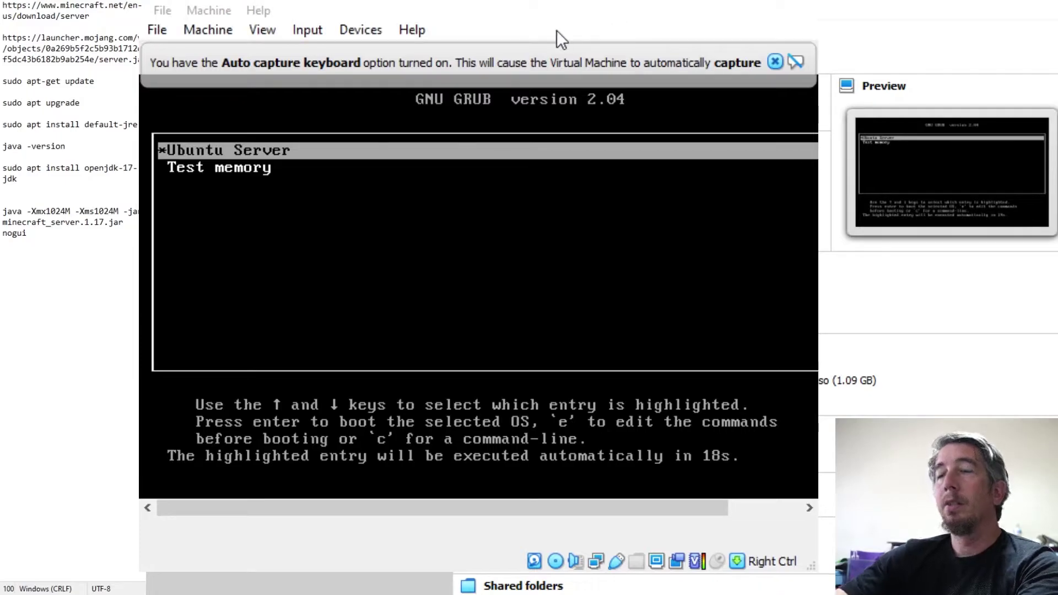
key(Return)
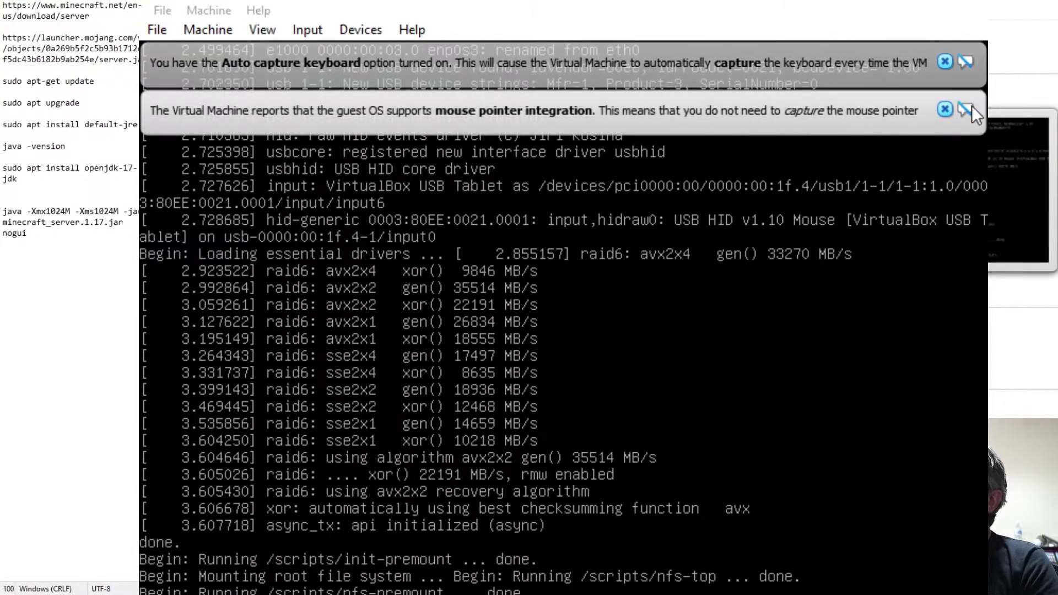
click(965, 109)
click(967, 61)
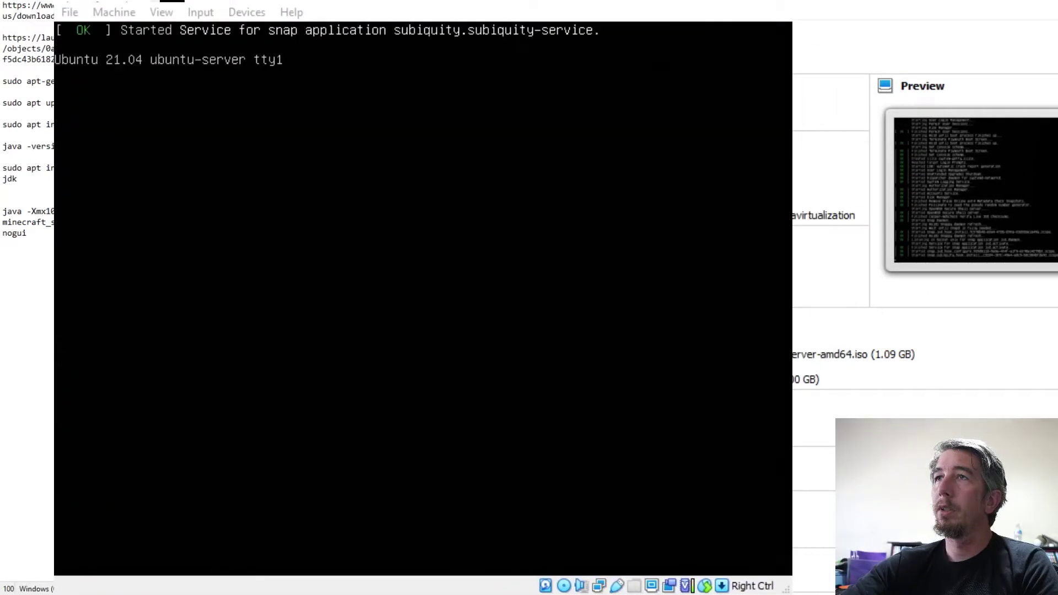
- Select English as the installer language and accept the English (US) keyboard layout and variant
click(488, 8)
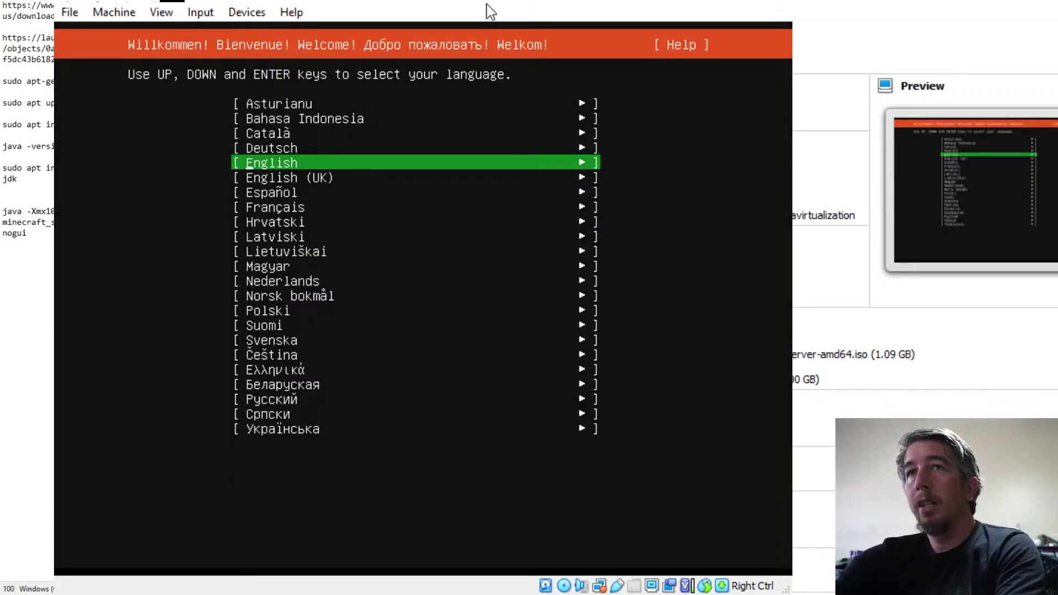
key(Return)
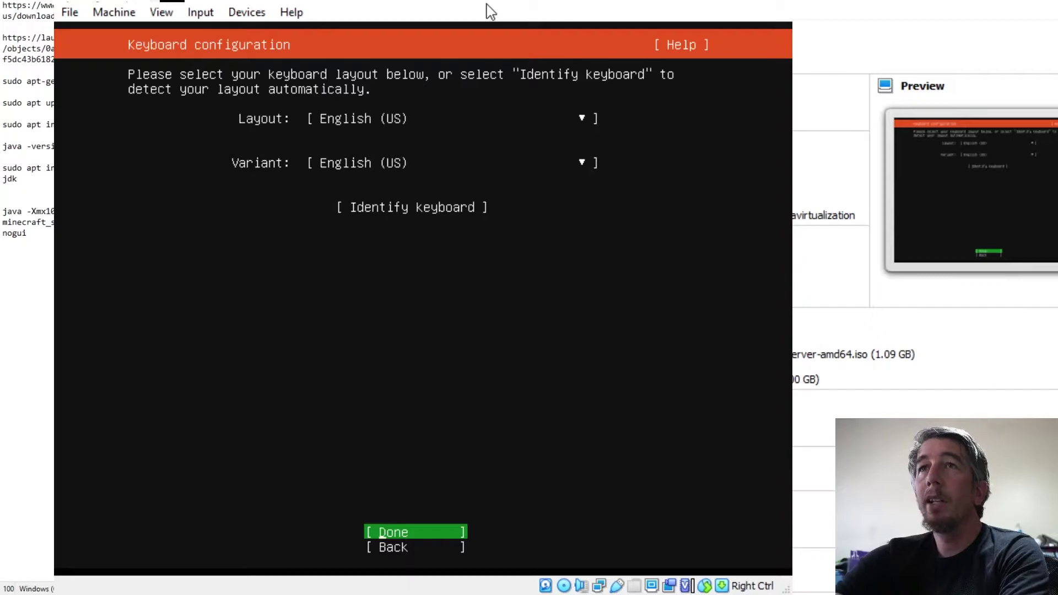
key(Return)
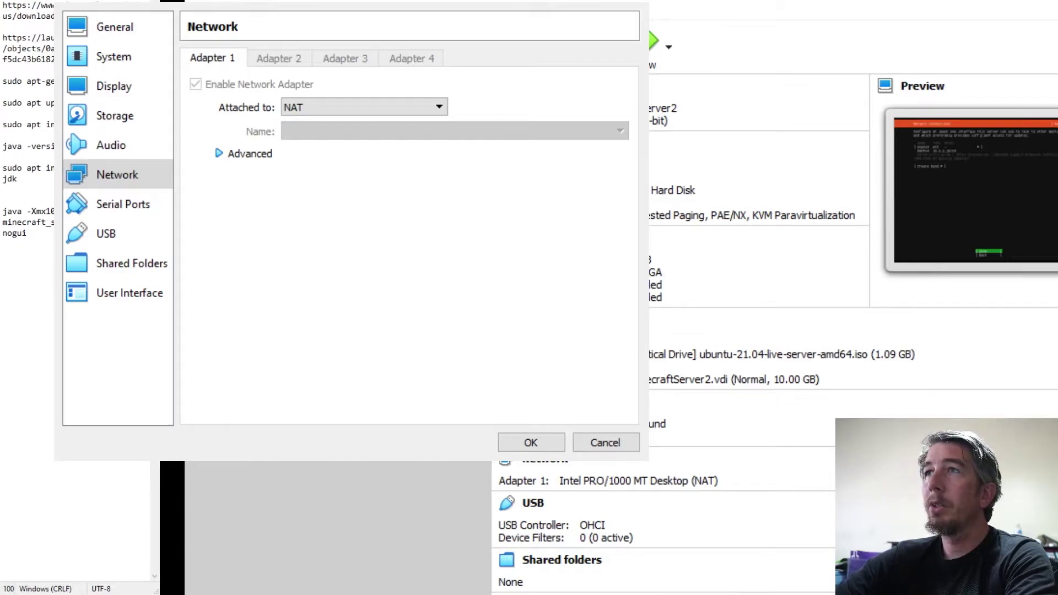
- Attach the virtual machine's network Adapter 1 to a Bridged Adapter on the Realtek PCIe GbE Family Controller
click(378, 340)
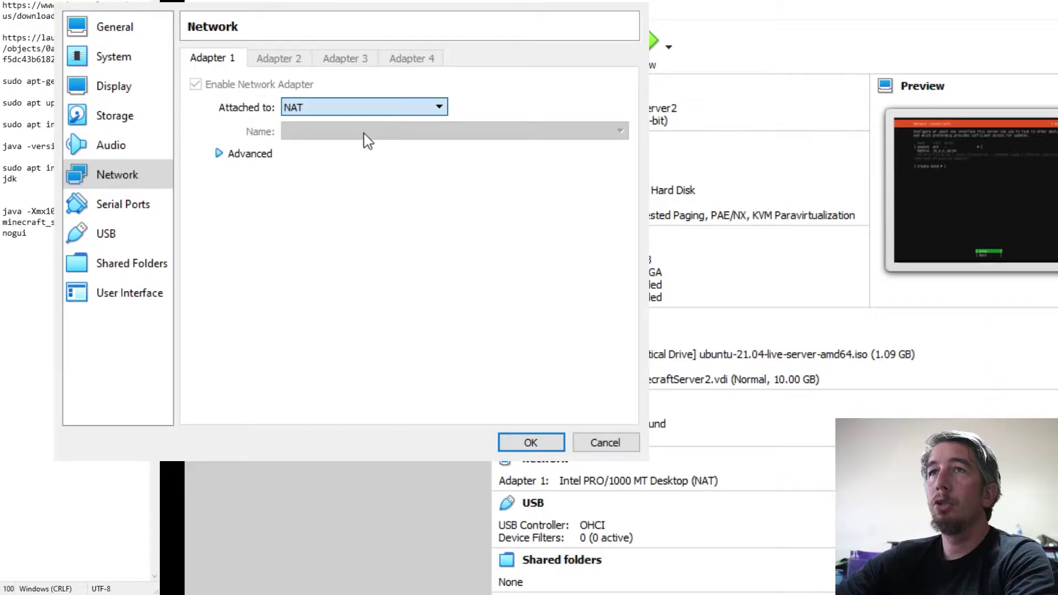
key(Down)
key(Down)
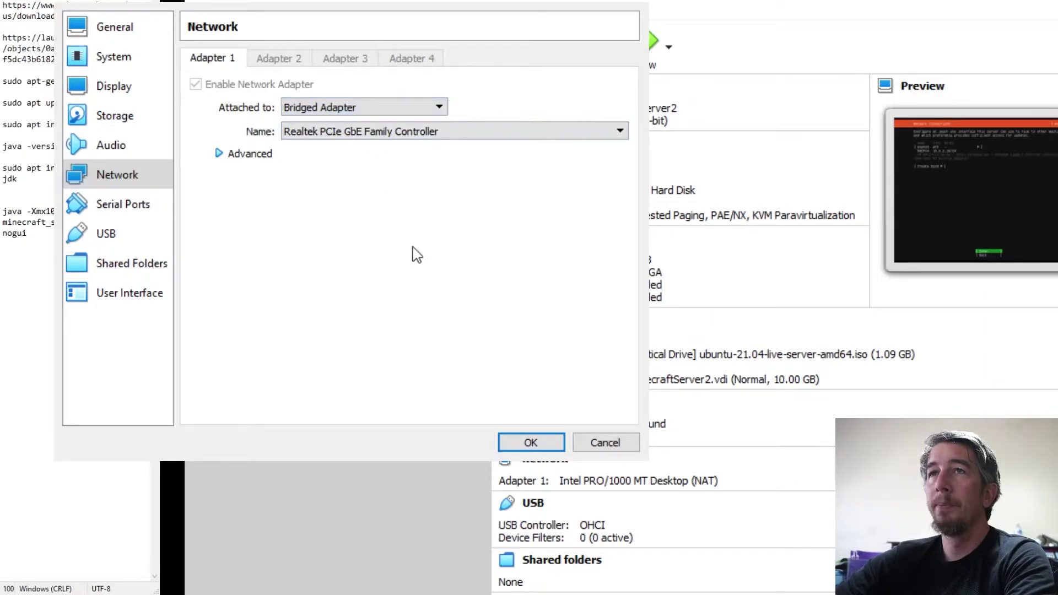
click(530, 443)
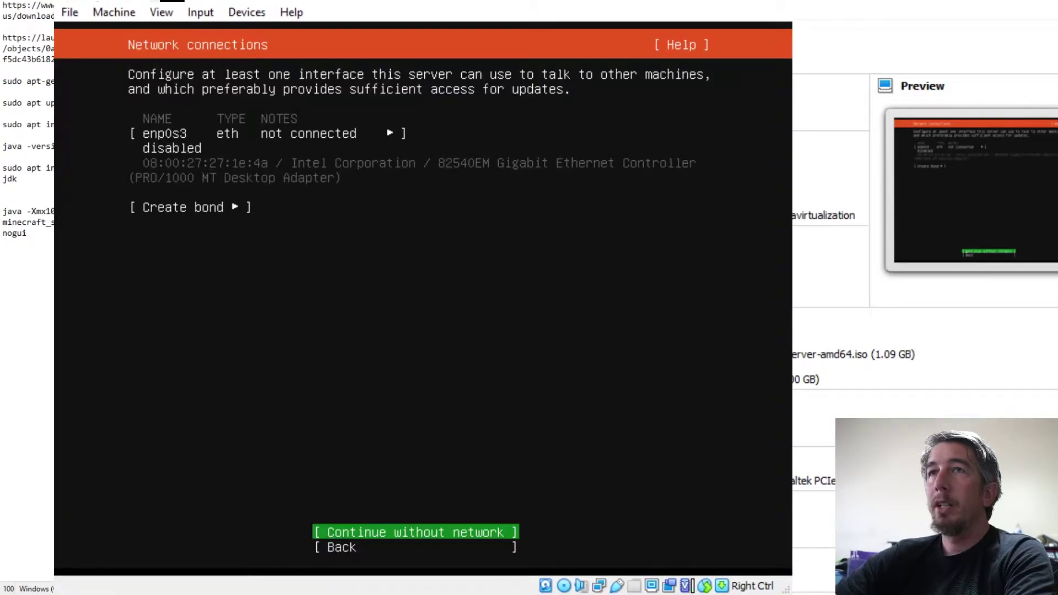
- Set the IPv4 method of the enp0s3 interface to Manual in the installer's network connections
key(Up)
key(Up)
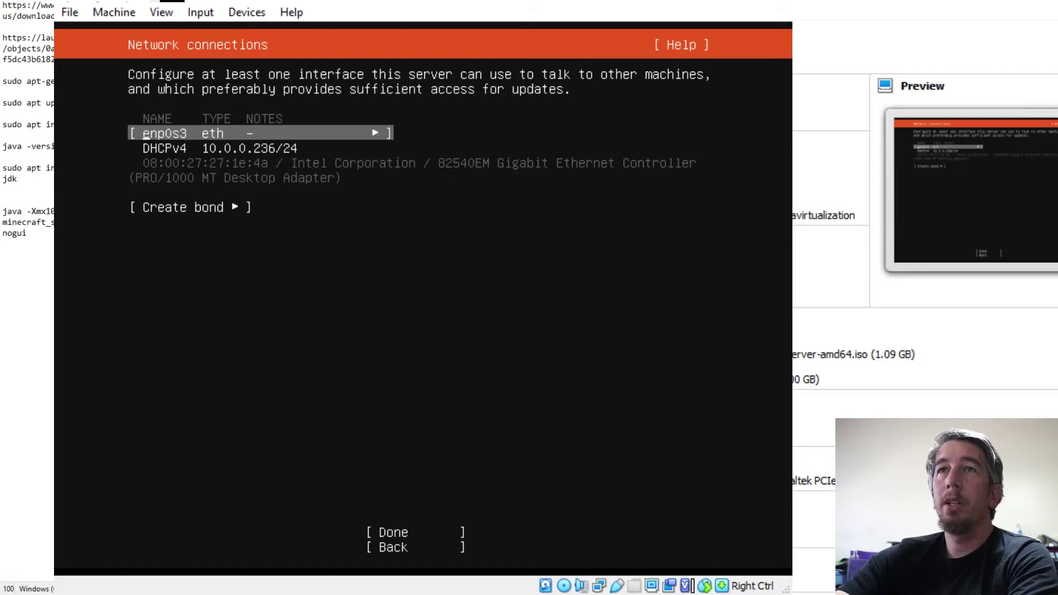
key(Return)
key(Down)
key(Down)
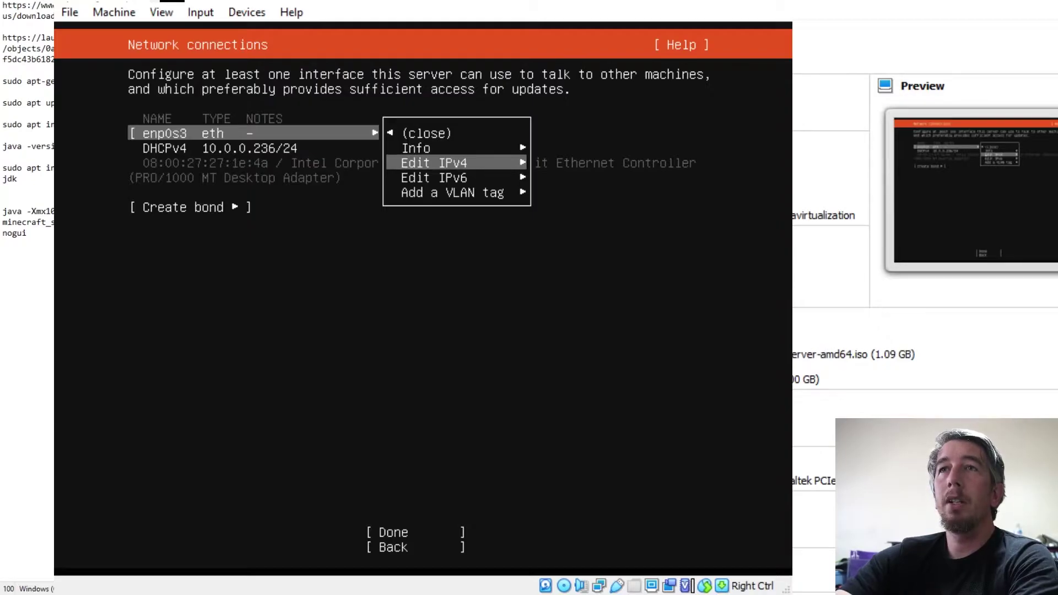
key(Return)
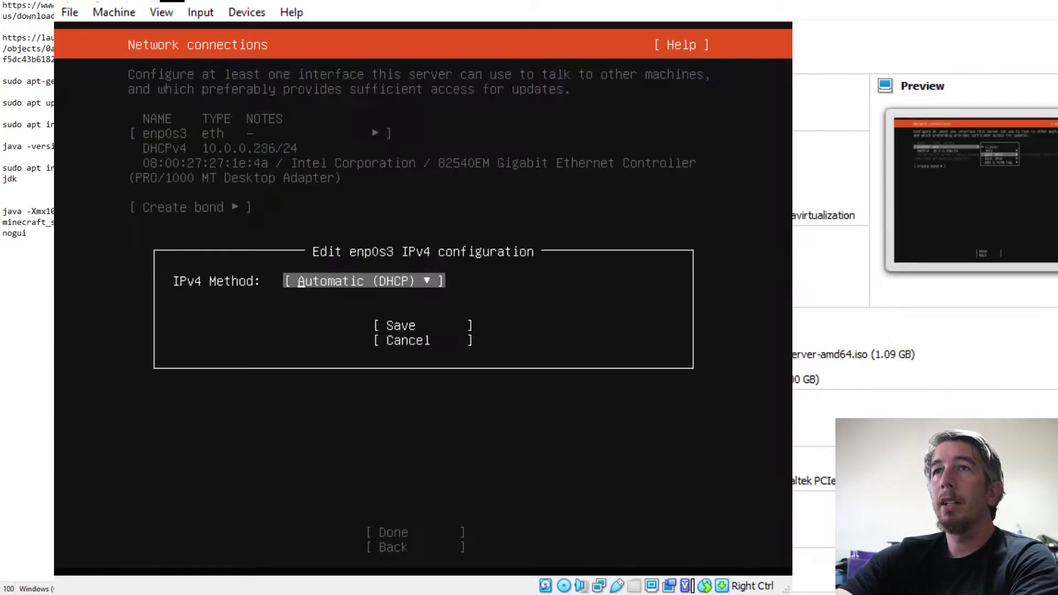
key(Return)
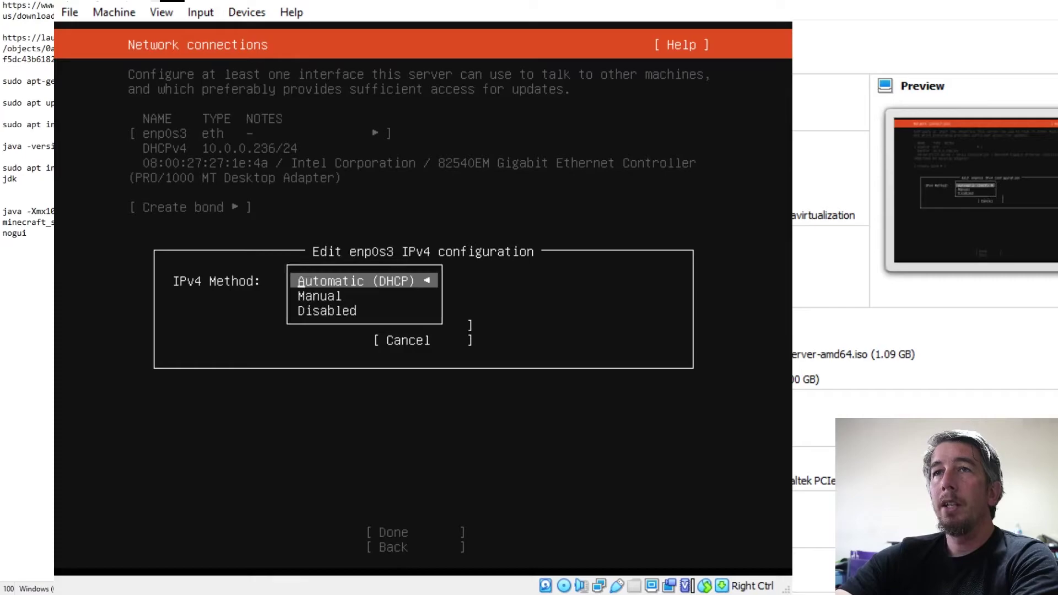
key(Down)
key(Return)
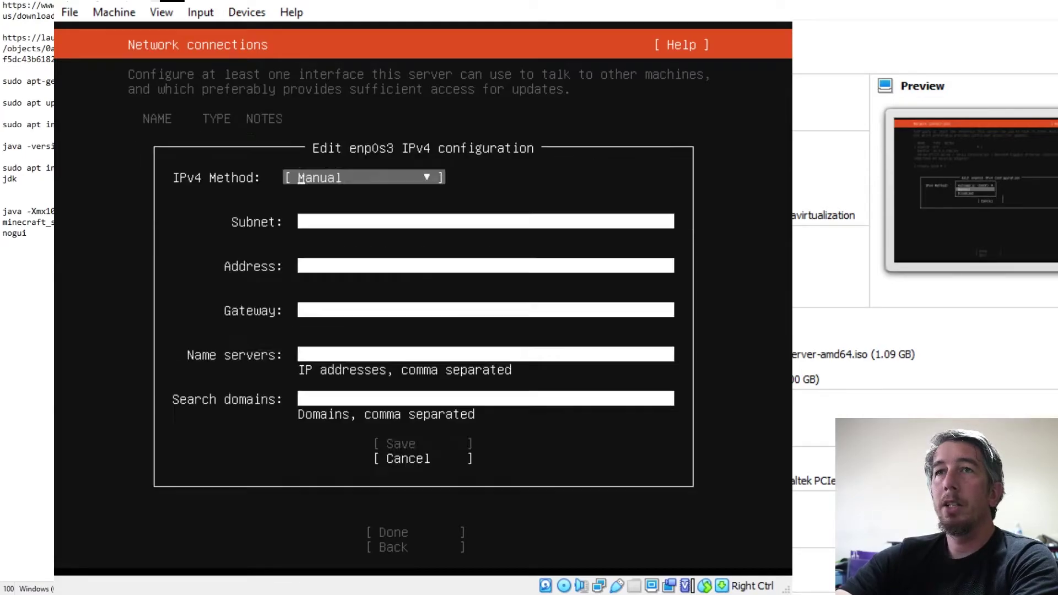
- Set the subnet of the enp0s3 interface to 10.0.0.0/24
key(Tab)
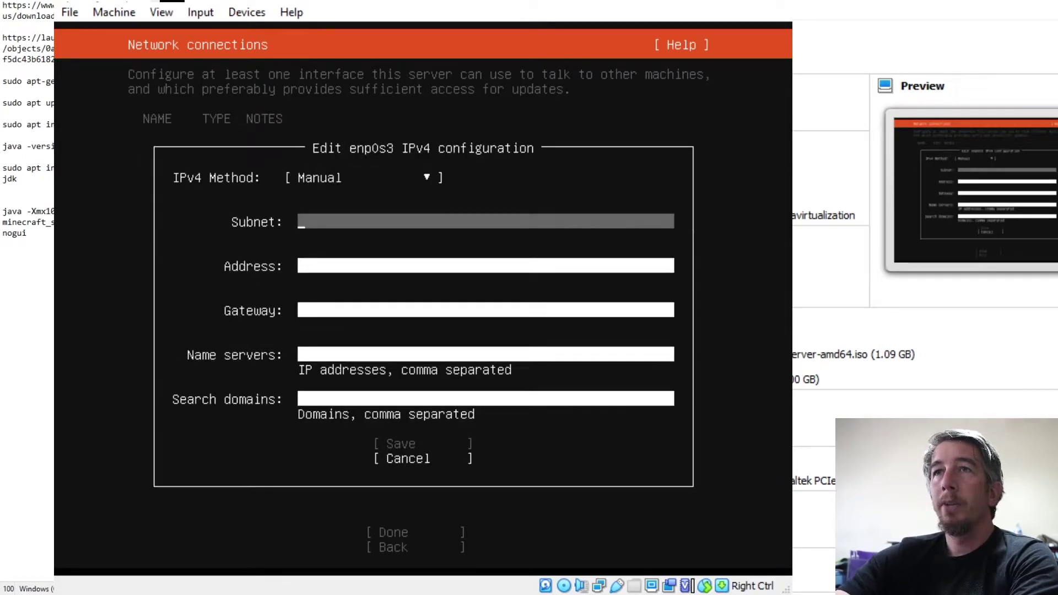
text(10.0.0.0)
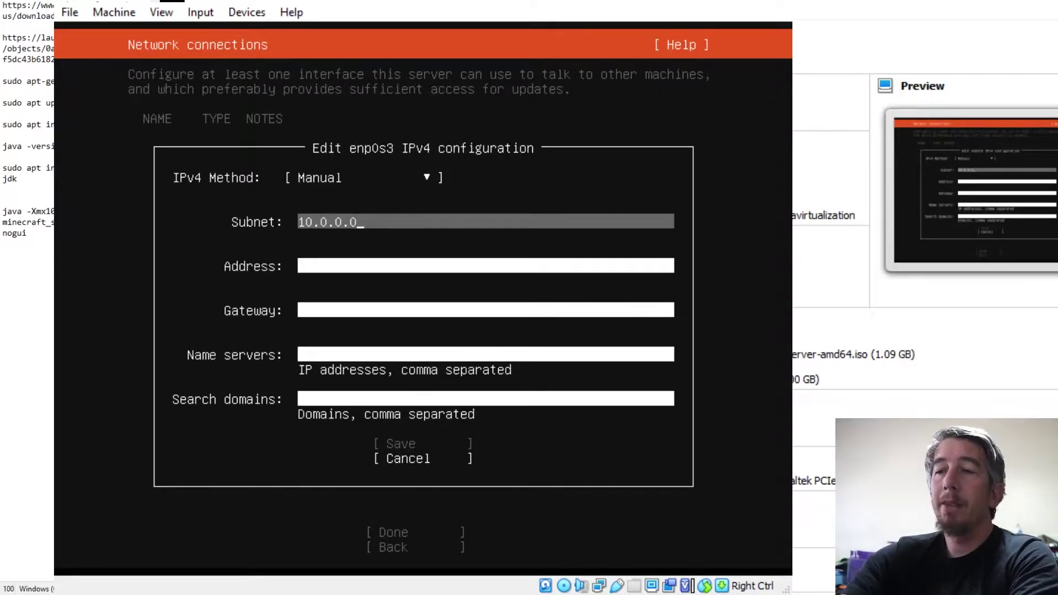
text(/24)
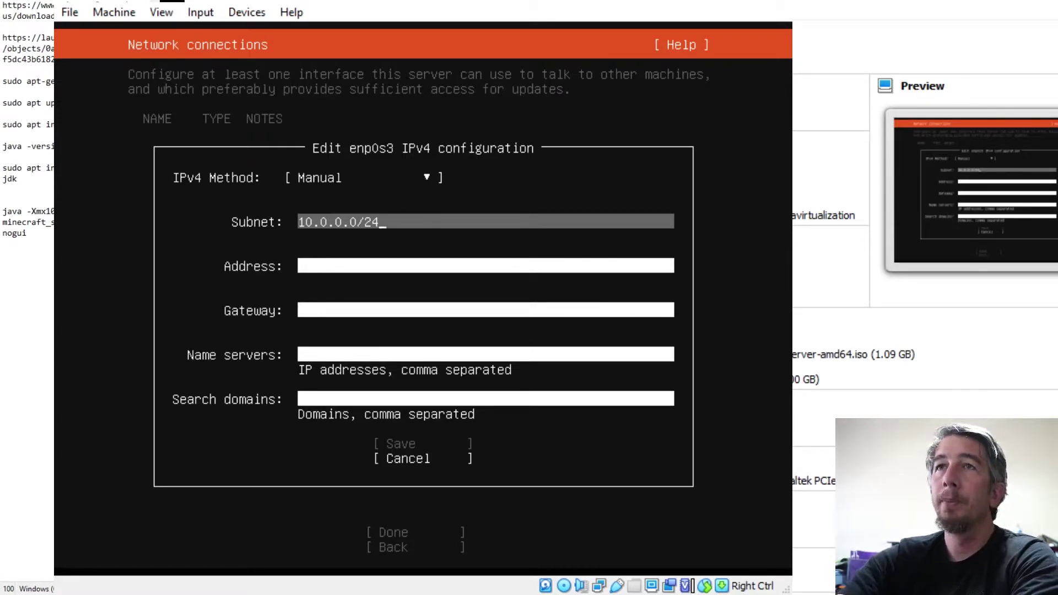
key(Tab)
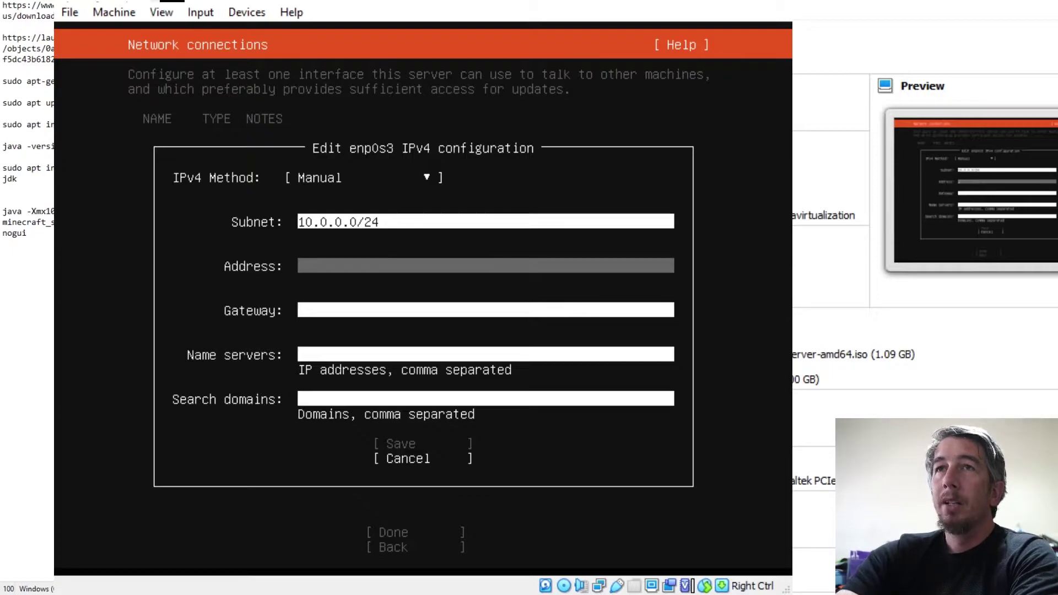
- Try 10.0.0.3/24 as the subnet and restore it to 10.0.0.0/24
key(shift+Tab)
key(BackSpace)
key(BackSpace)
key(BackSpace)
key(BackSpace)
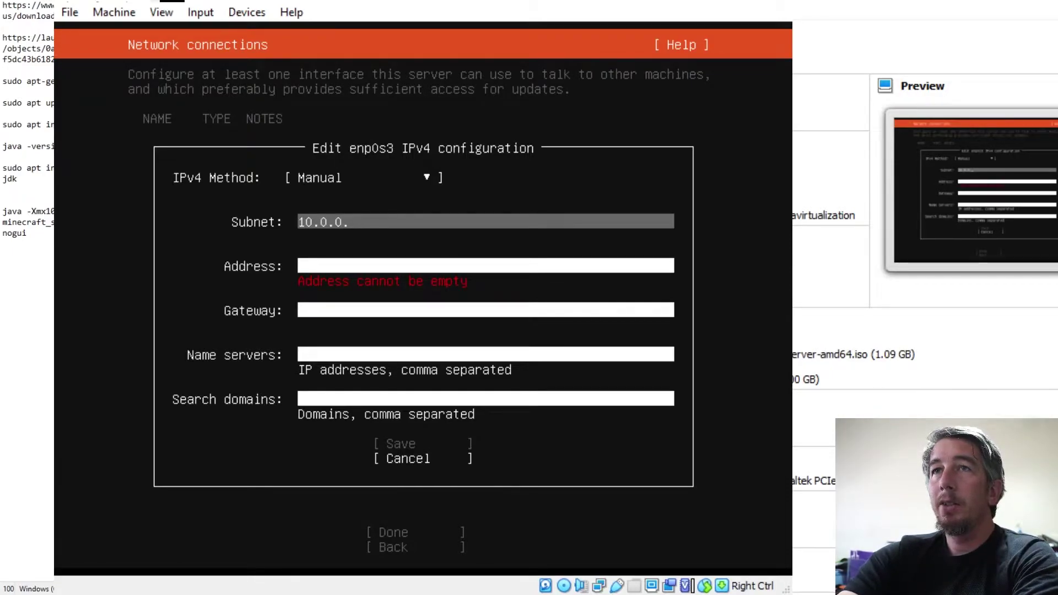
text(3/24)
key(Tab)
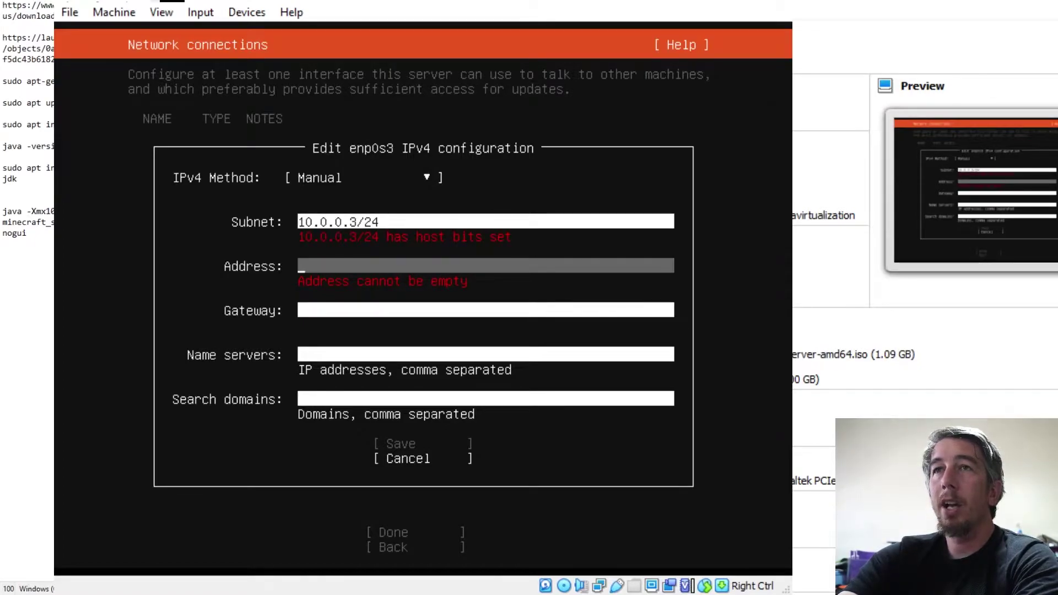
key(shift+Tab)
key(BackSpace)
key(BackSpace)
key(BackSpace)
key(BackSpace)
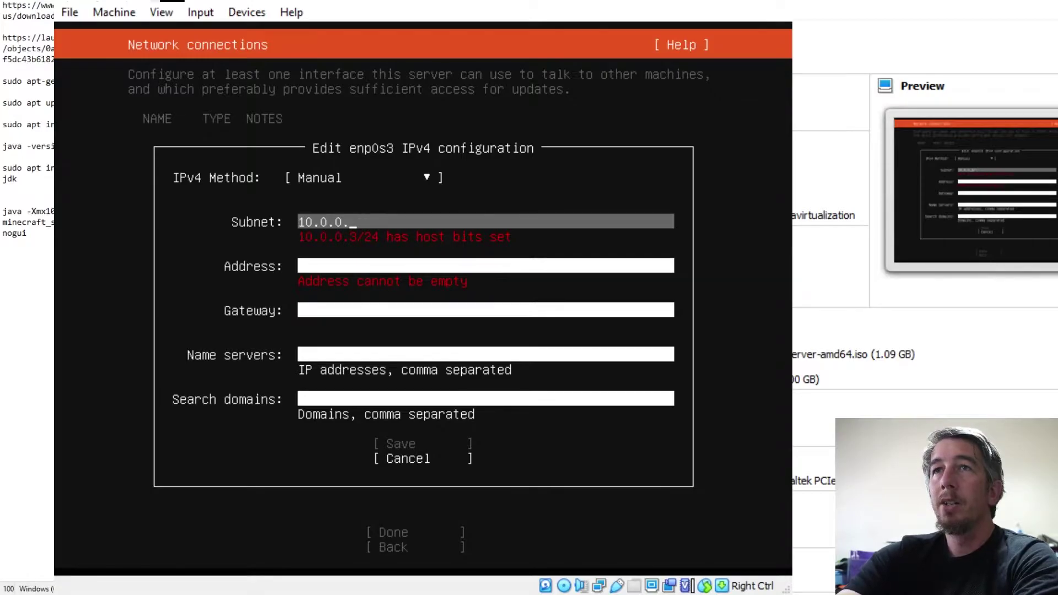
text(0/24)
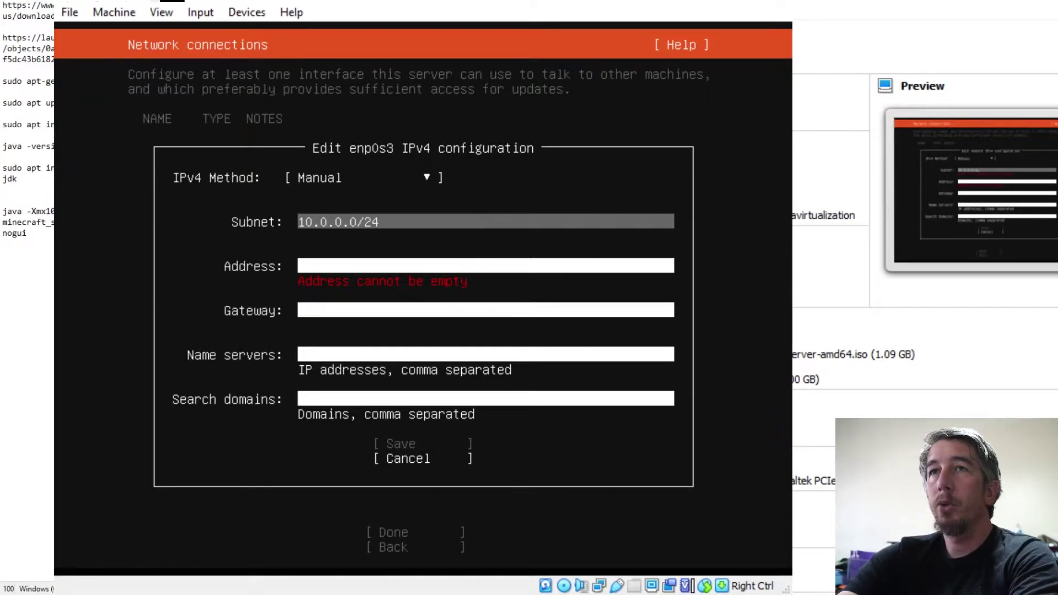
- Set the interface's address to 10.0.0.3 and its gateway to 10.0.0.1
key(Tab)
text(10)
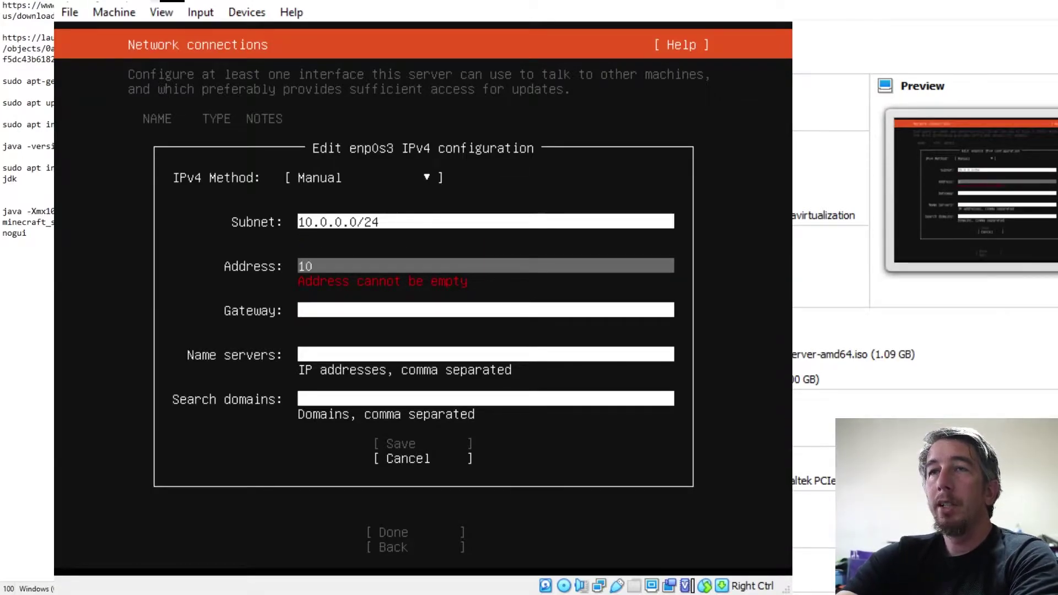
text(.0.0.3)
key(Tab)
text(10.0.0.1)
key(Tab)
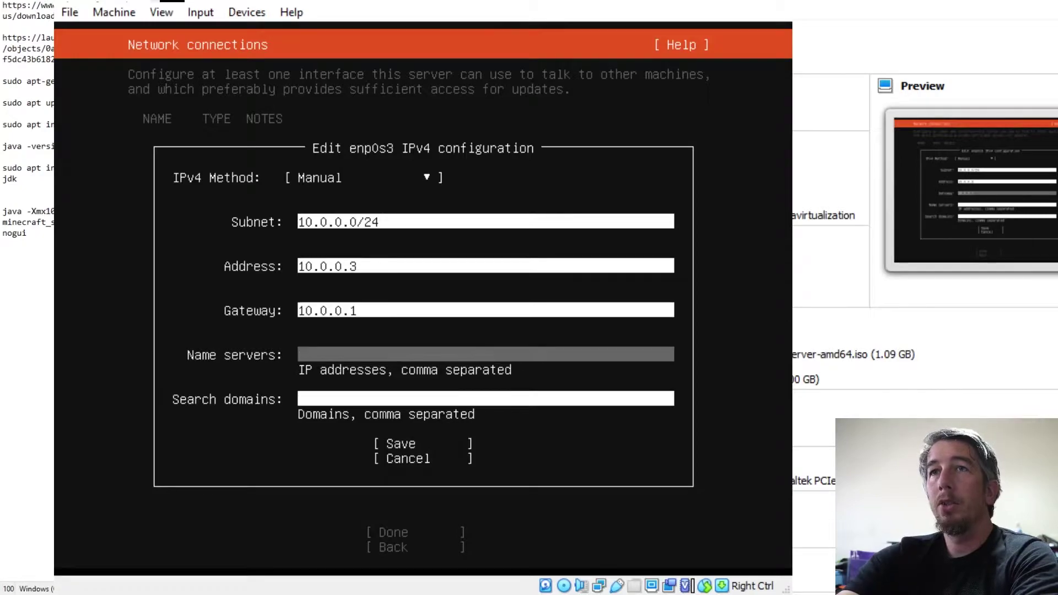
- Set the name server to 10.0.0.1 and the search domain to localdomain
text(10.0.0.1)
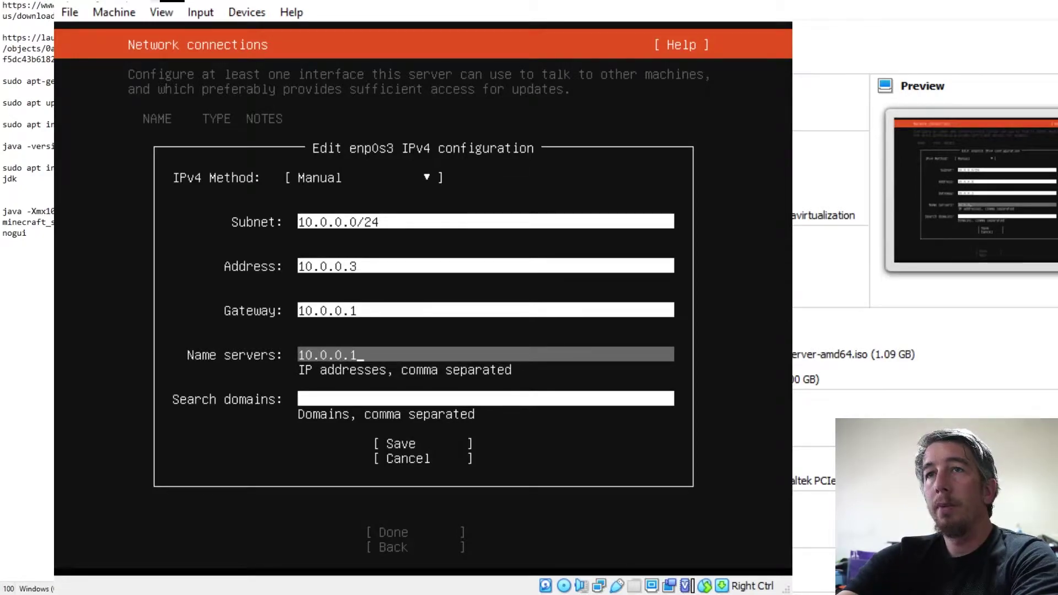
key(Tab)
text(localdomain)
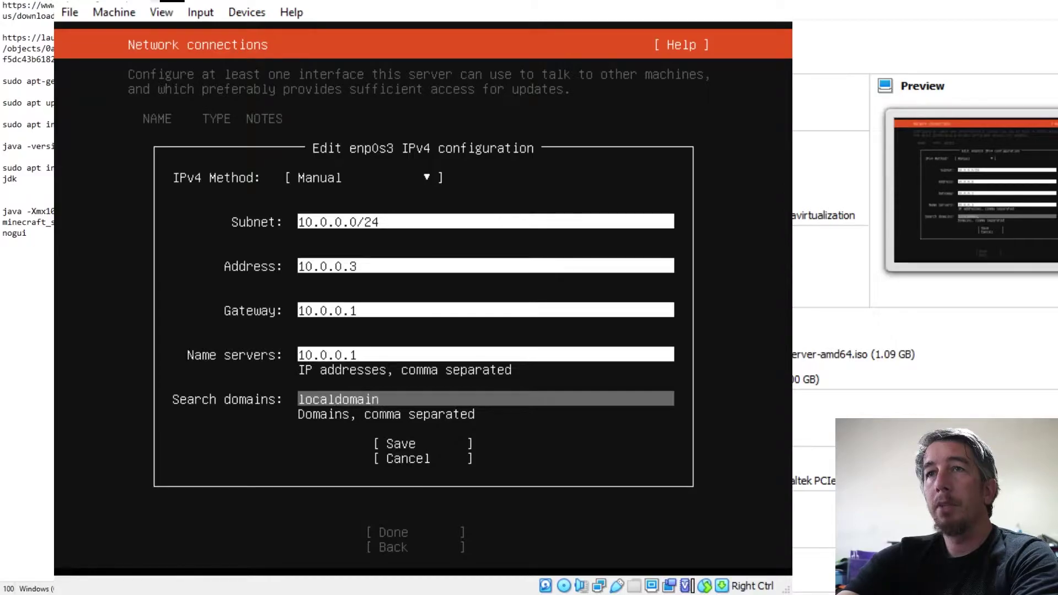
- Save the manual IPv4 configuration for enp0s3 and accept the network connections
key(Tab)
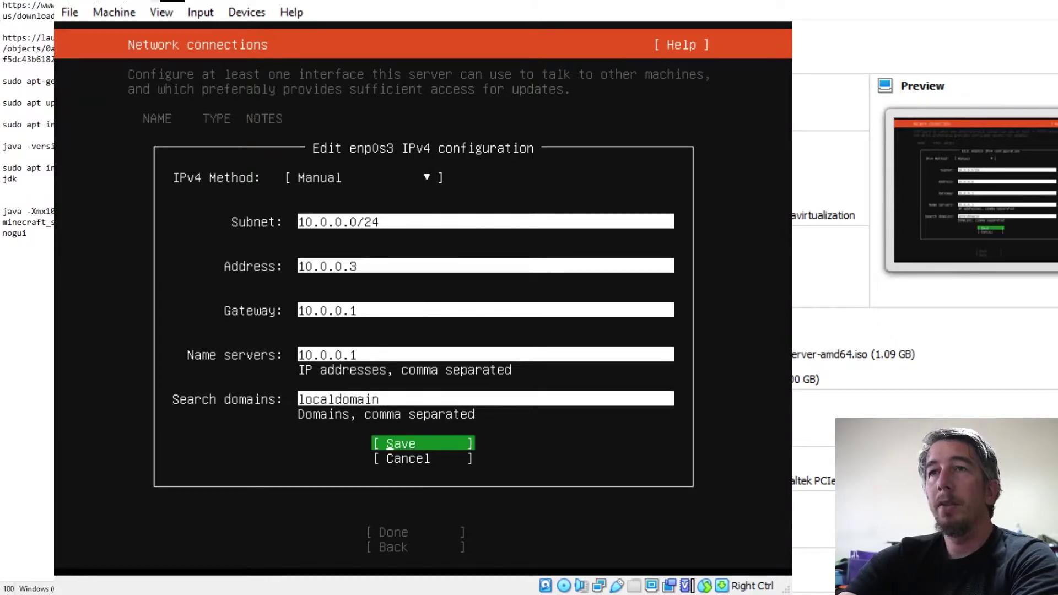
key(Return)
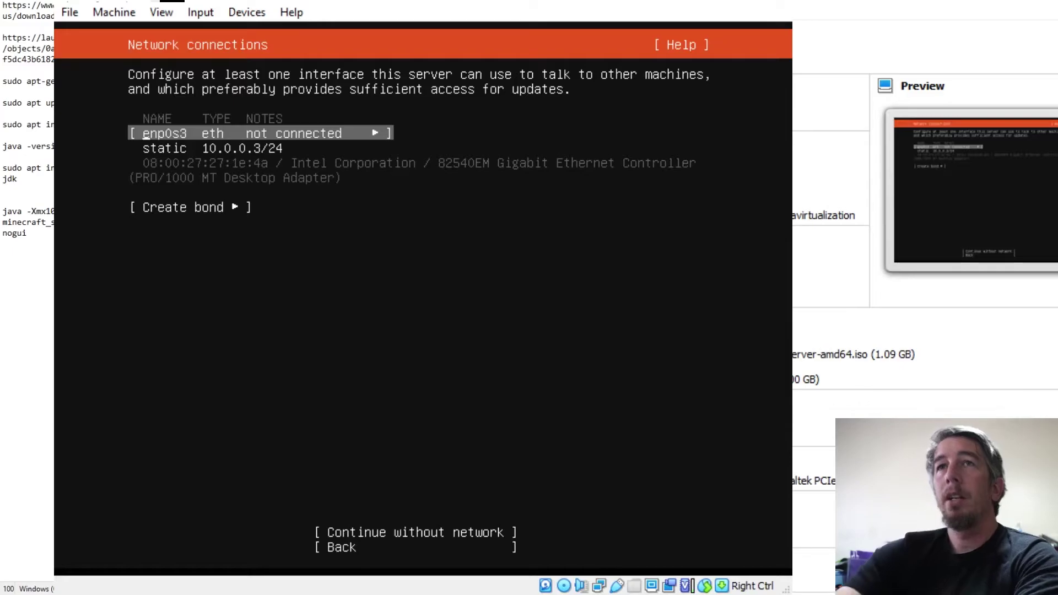
key(Down)
key(Down)
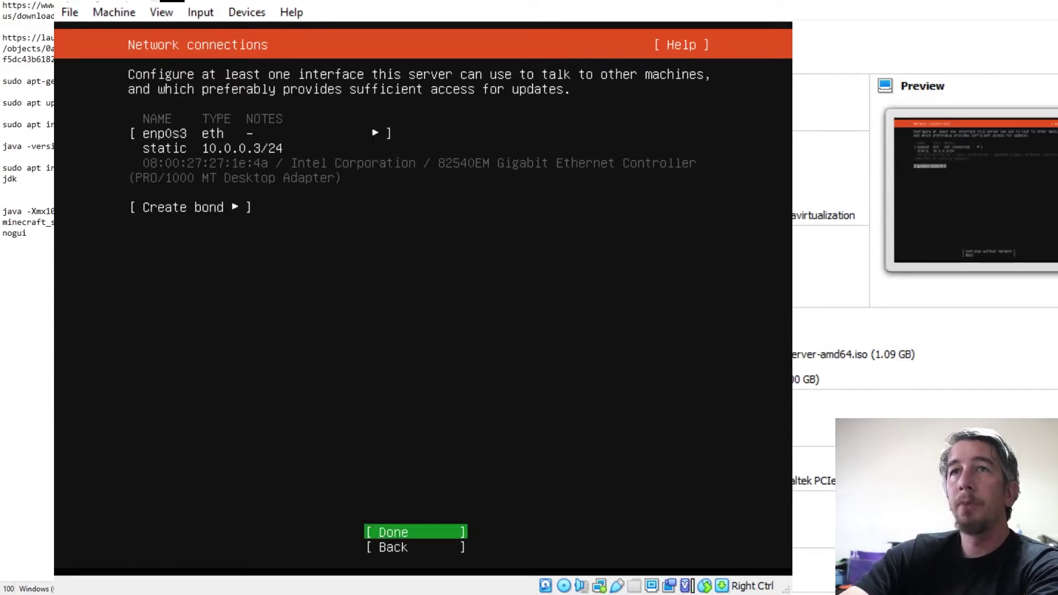
key(Return)
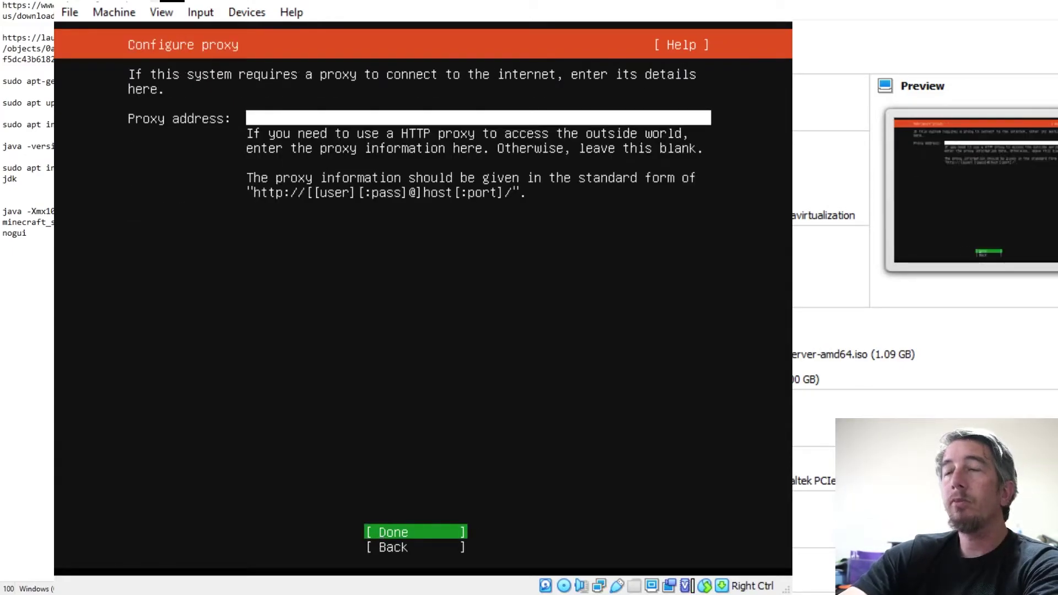
- Leave the proxy address blank and keep the default Ubuntu archive mirror
key(Return)
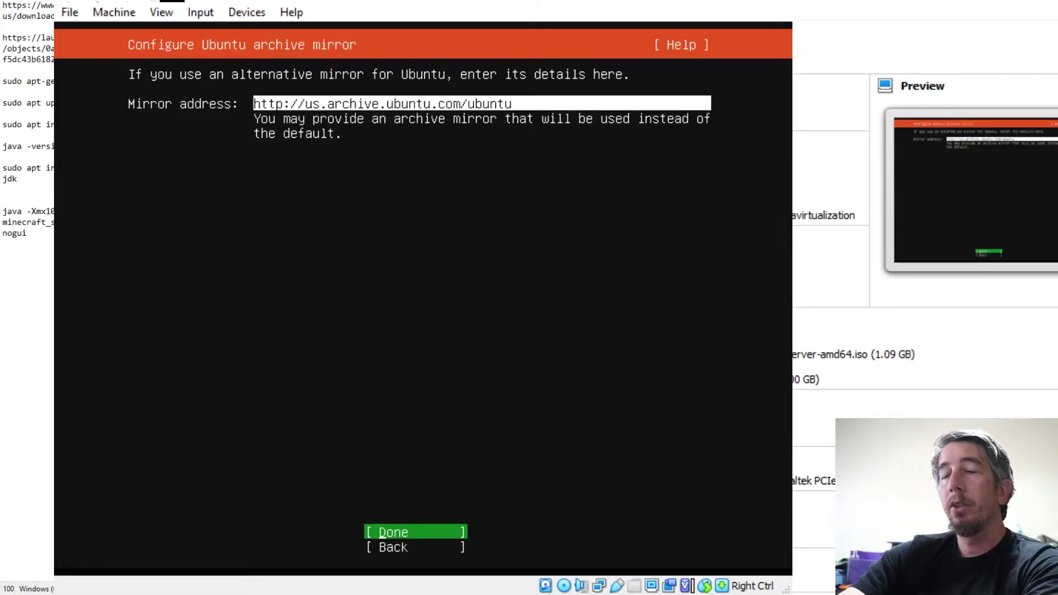
key(Return)
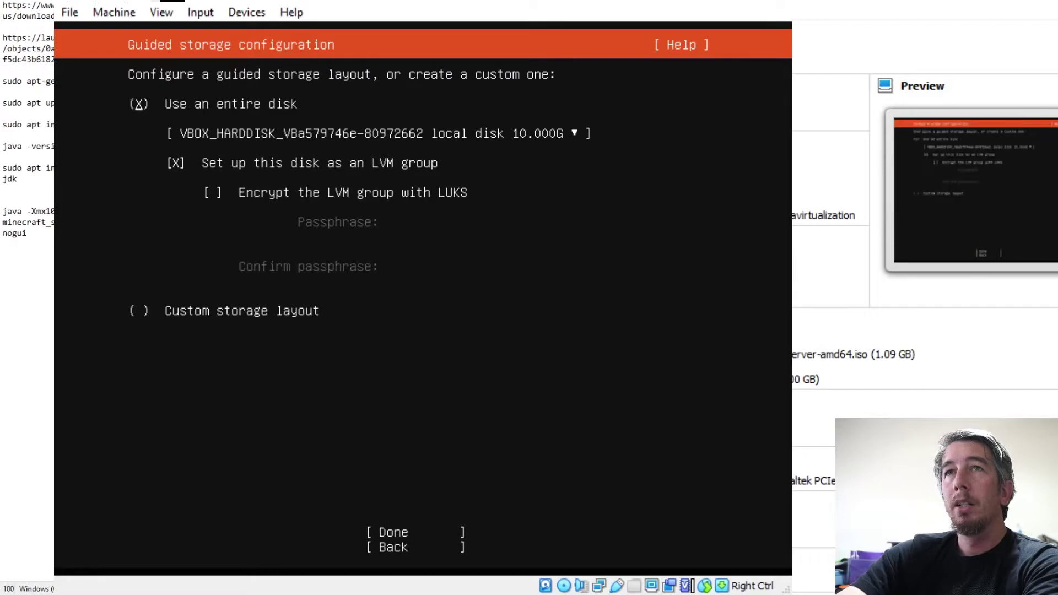
- Accept the guided layout using the entire 10 GB disk as an unencrypted LVM group
key(Down)
key(Down)
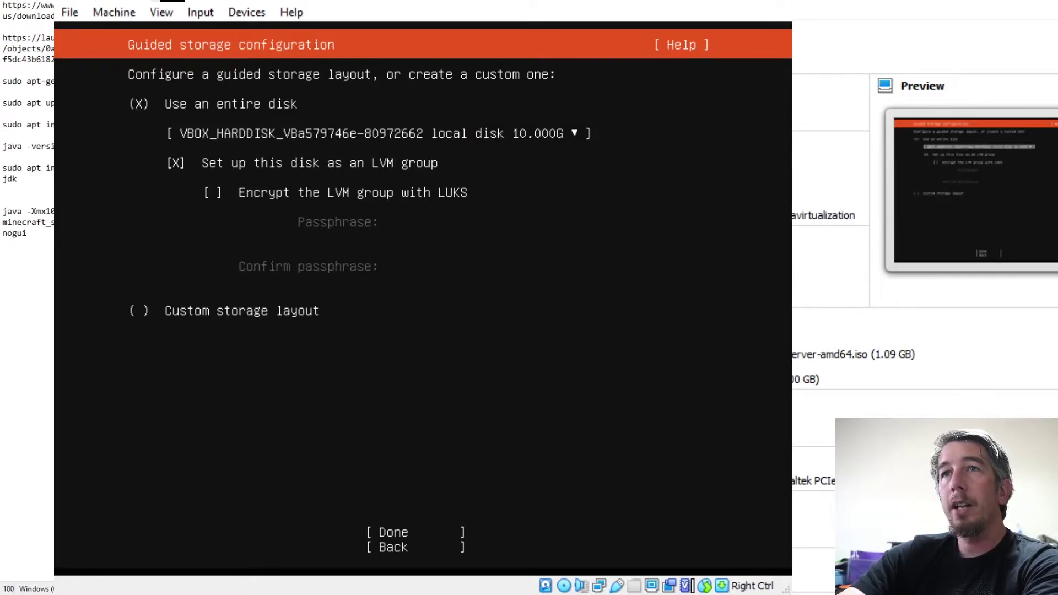
key(Down)
key(Down)
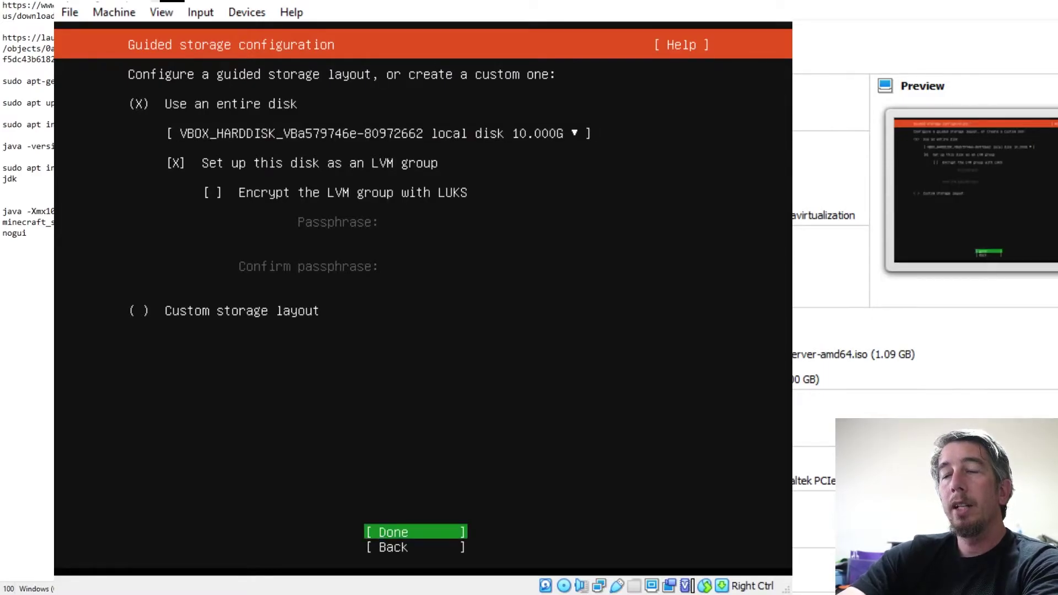
key(Return)
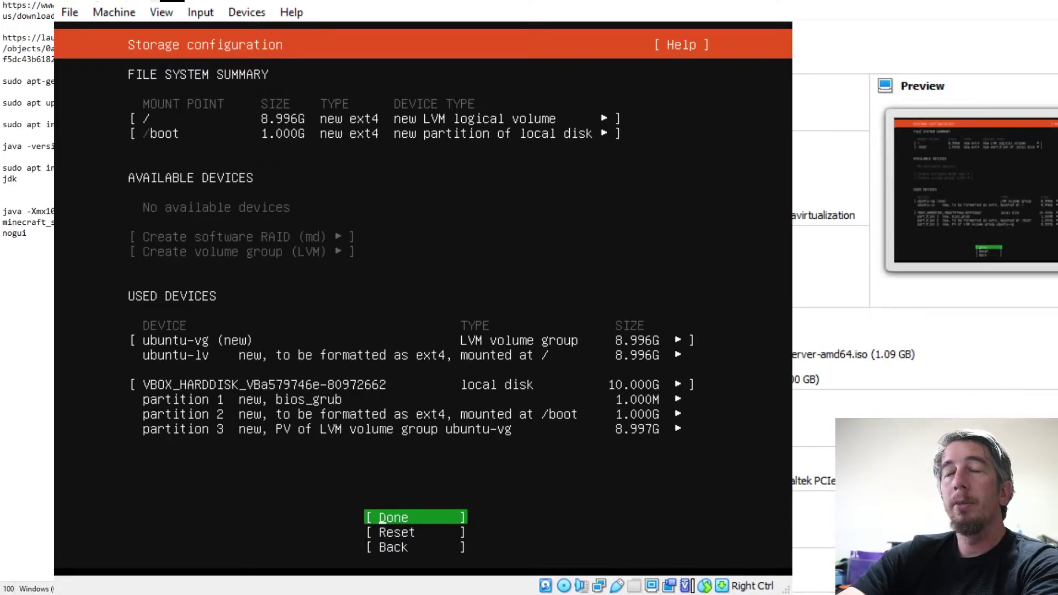
- Accept the storage summary and confirm formatting the disk to begin the installation
key(Return)
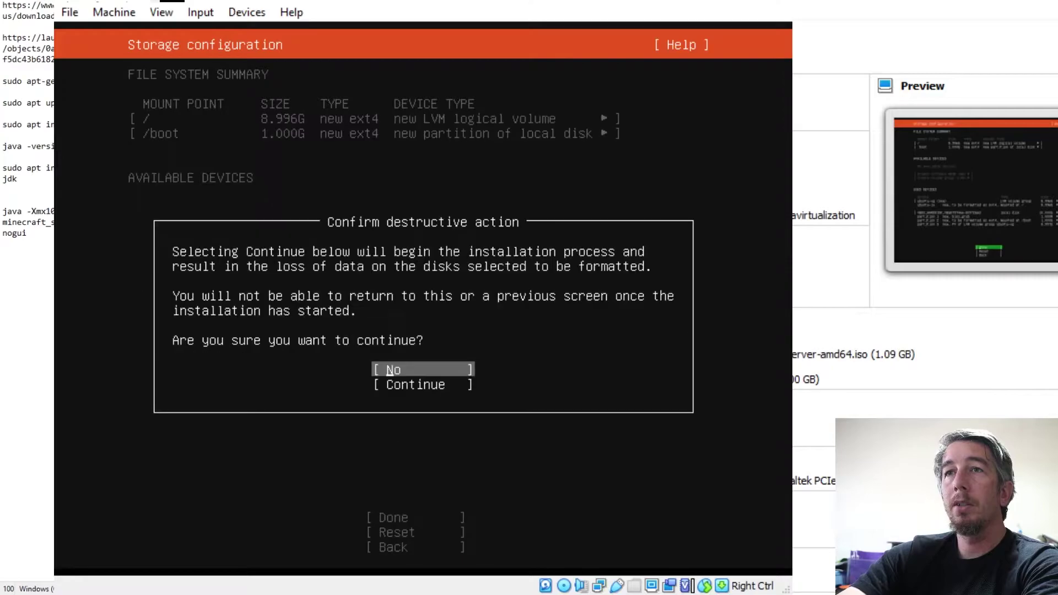
key(Down)
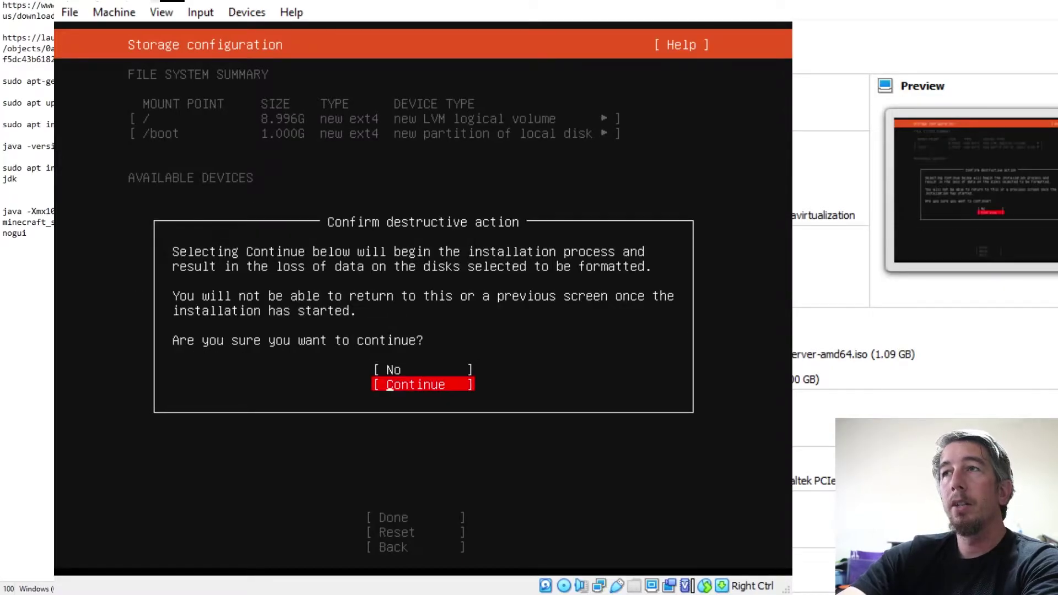
key(Return)
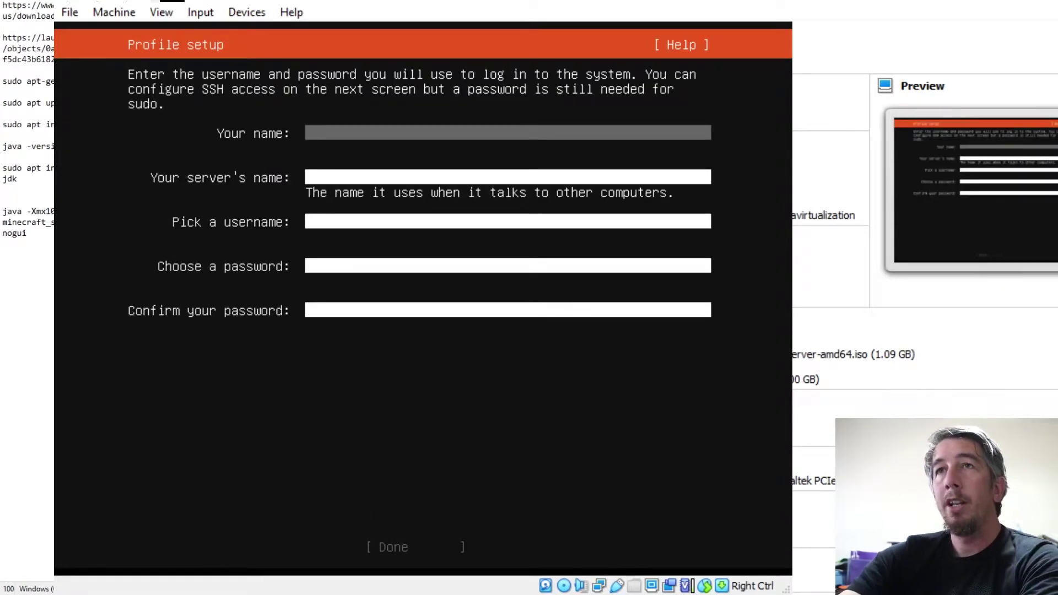
- Fill in the profile's name and username, and name the server minecraftserver2
text(jon)
key(Tab)
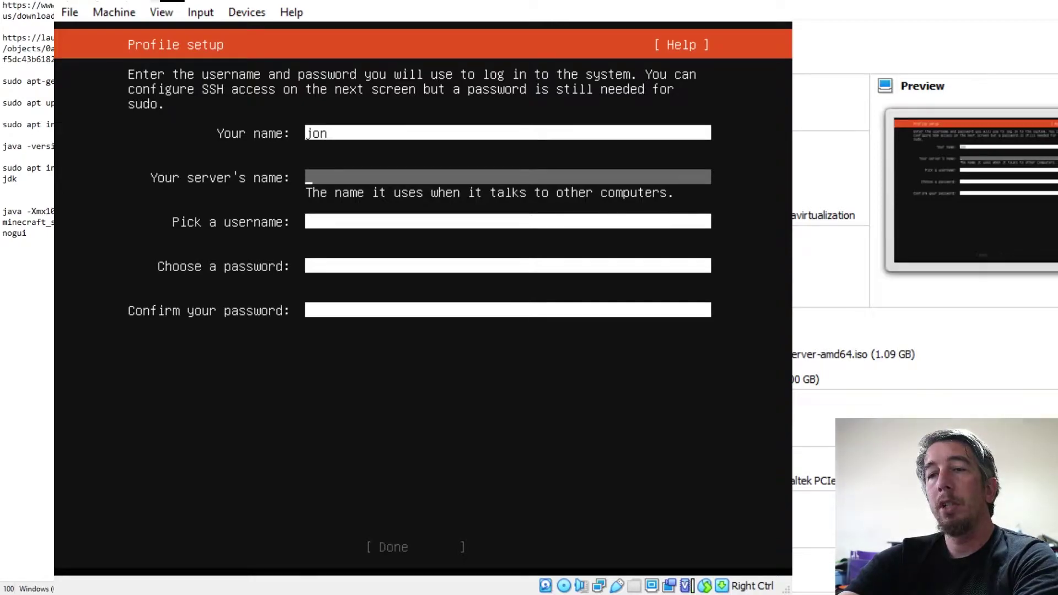
text(min)
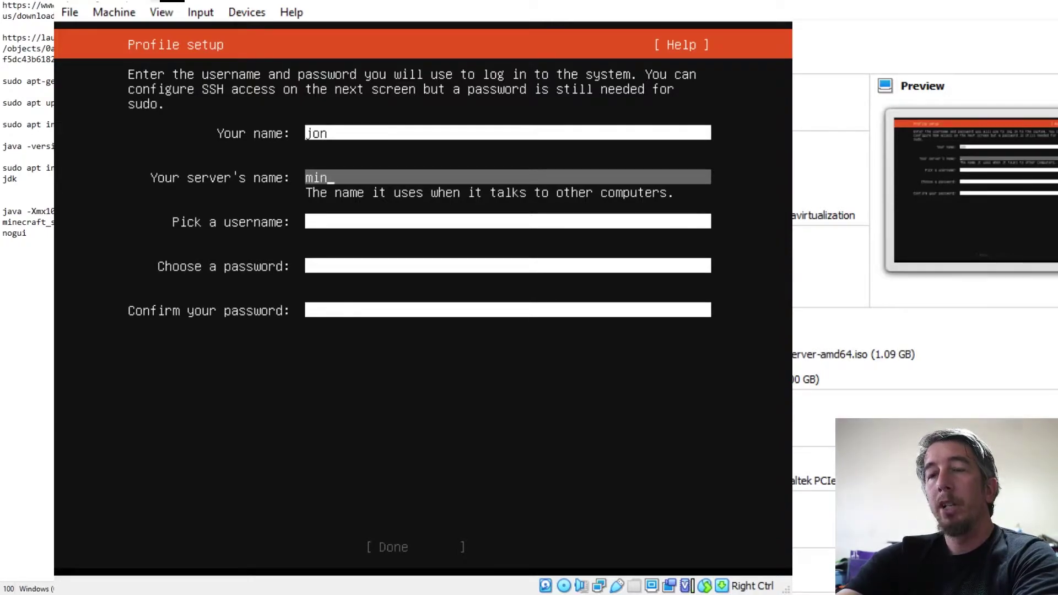
text(ecraftserver2)
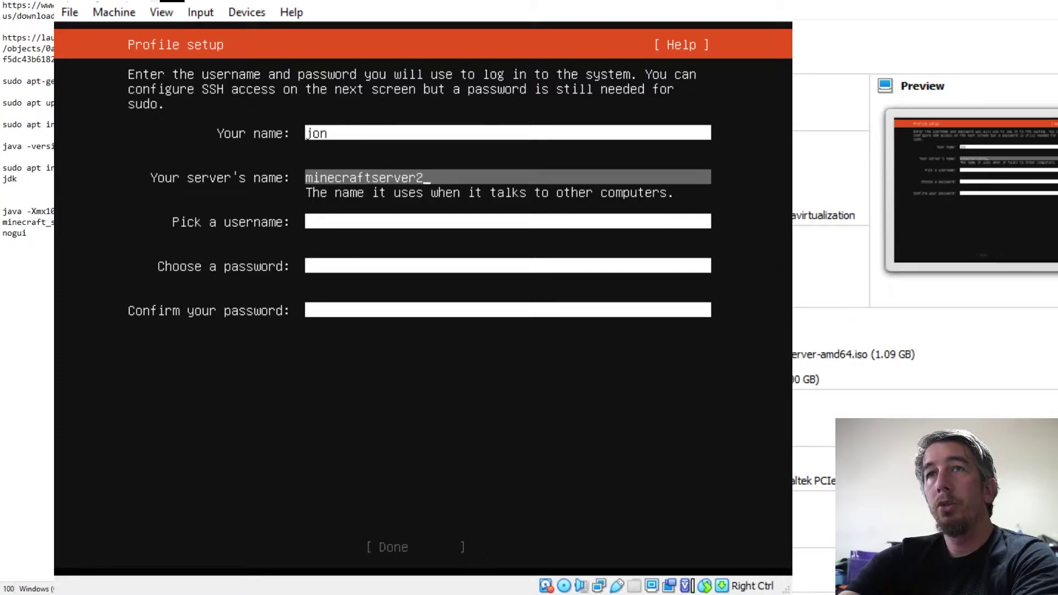
key(Tab)
text(jon)
key(Tab)
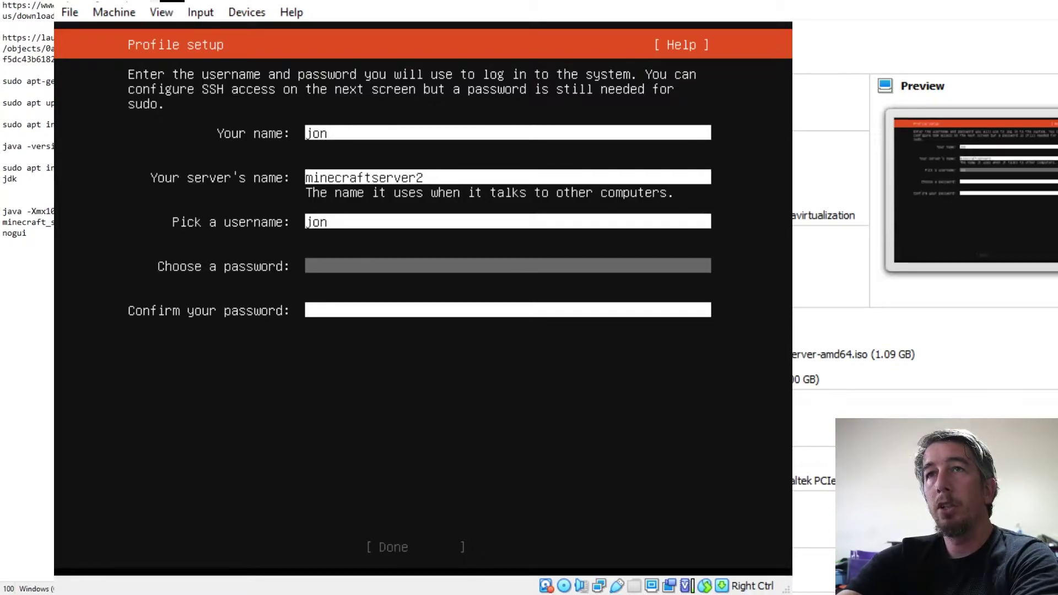
- Enter and confirm the account password, and submit the profile setup
text(****)
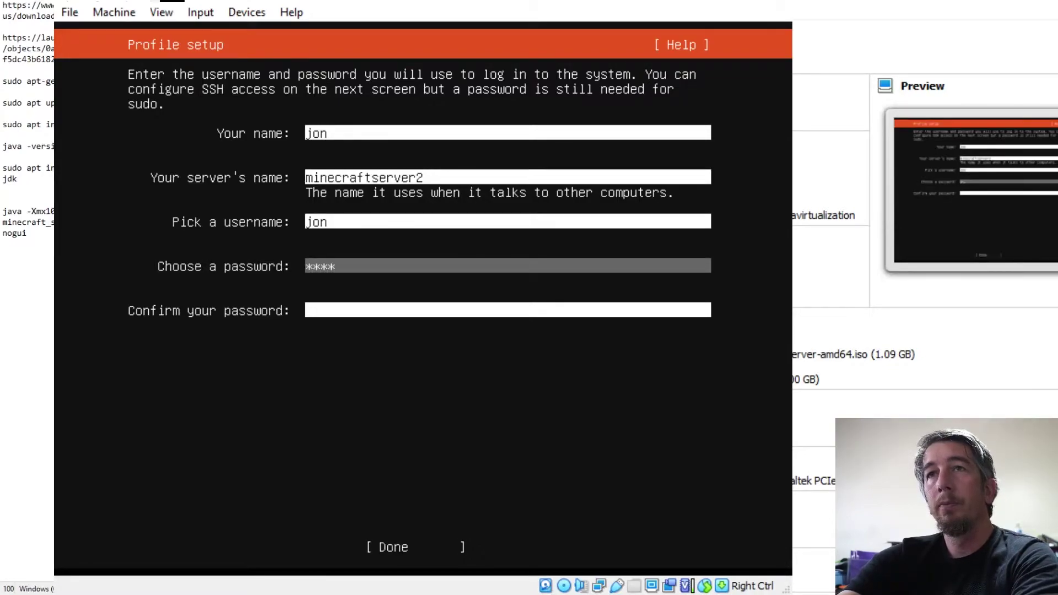
key(Tab)
text(****)
key(Tab)
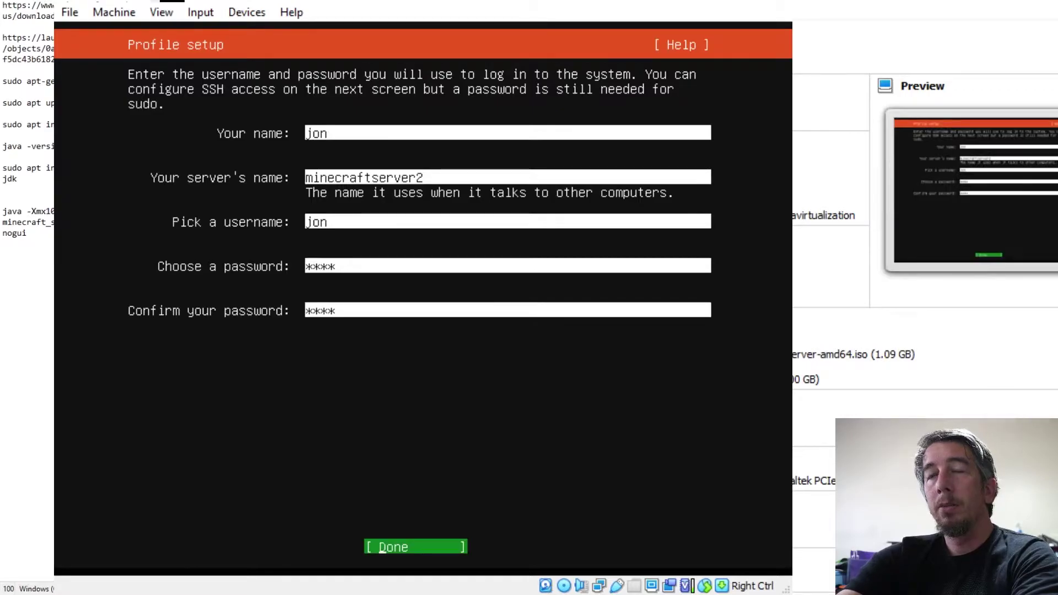
key(Return)
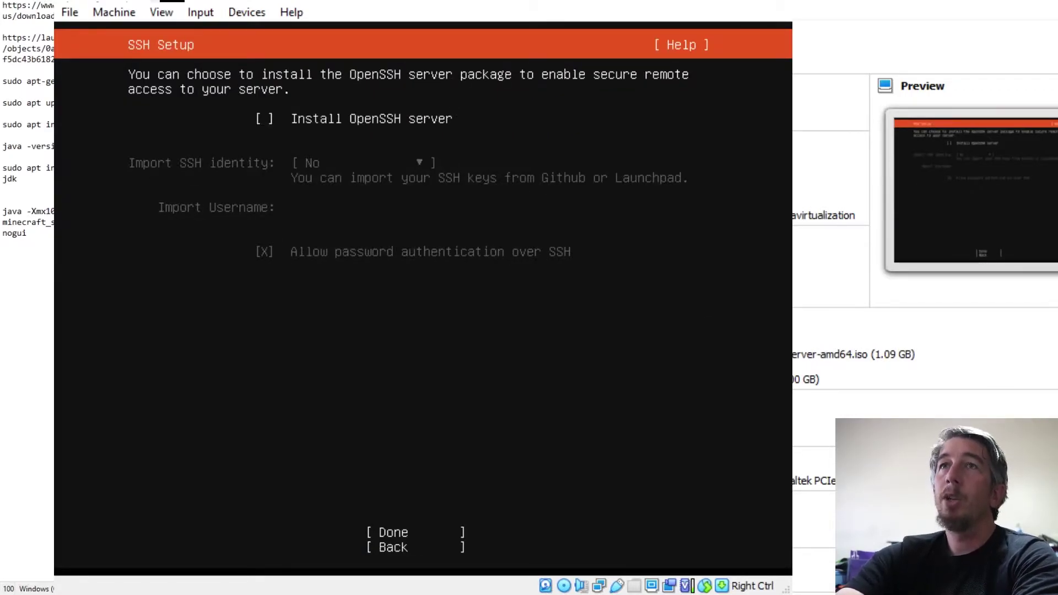
- Choose to install the OpenSSH server without importing an SSH identity, and continue without any featured server snaps
key(space)
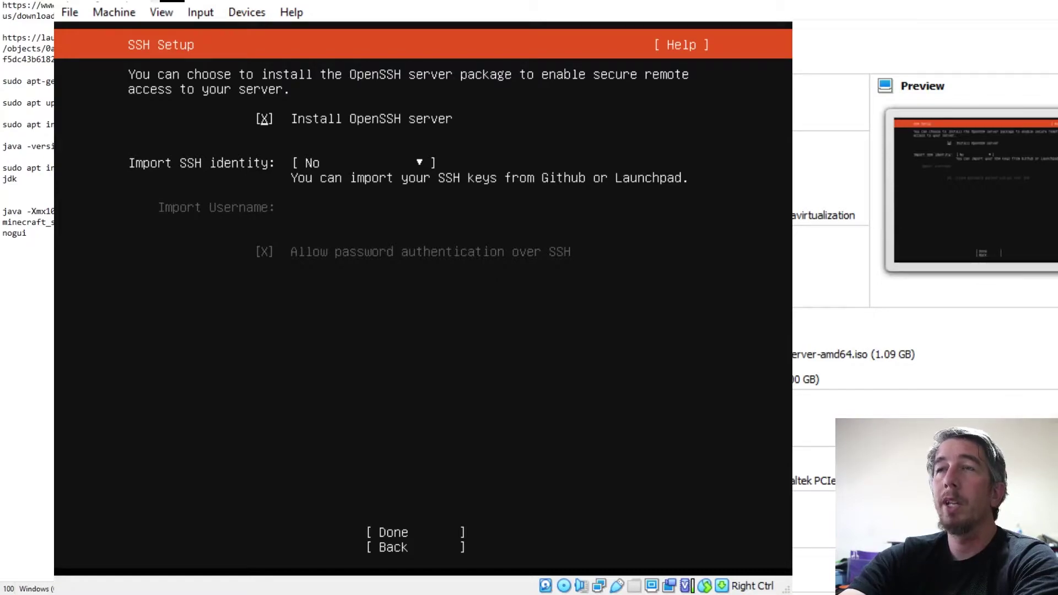
key(Tab)
key(Tab)
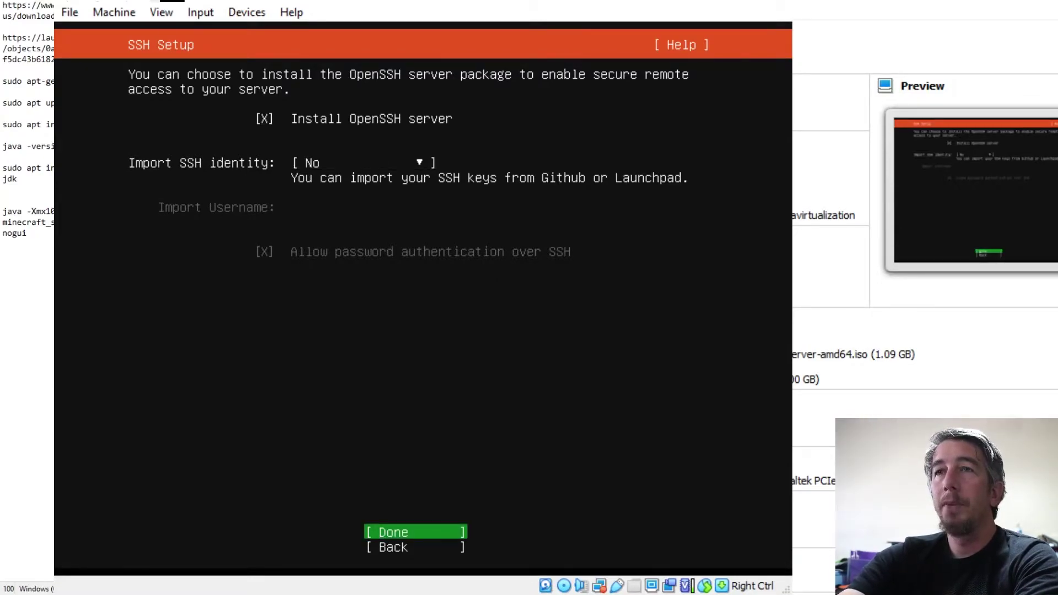
key(Return)
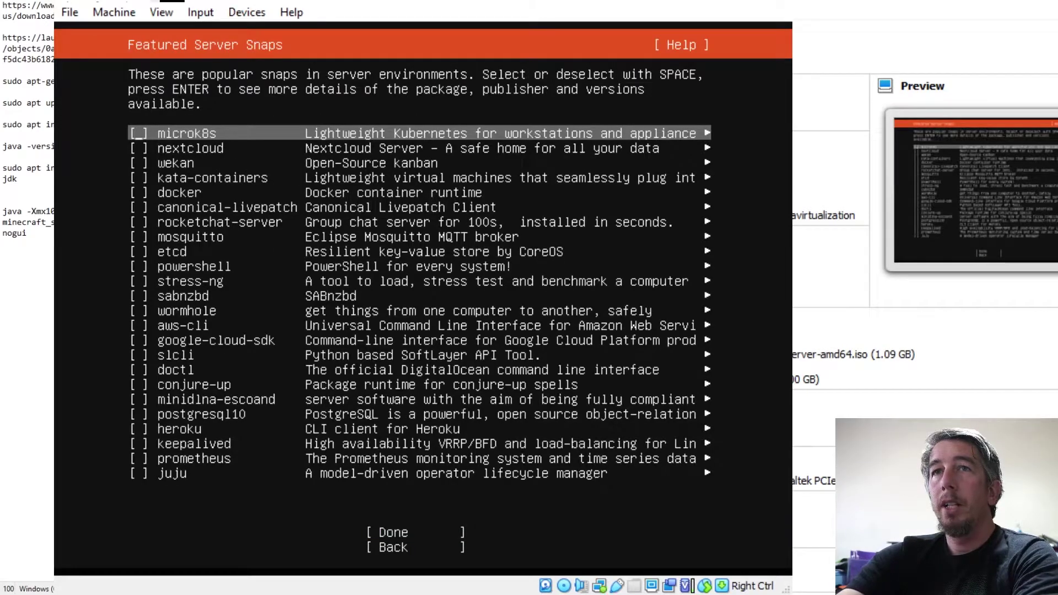
key(Tab)
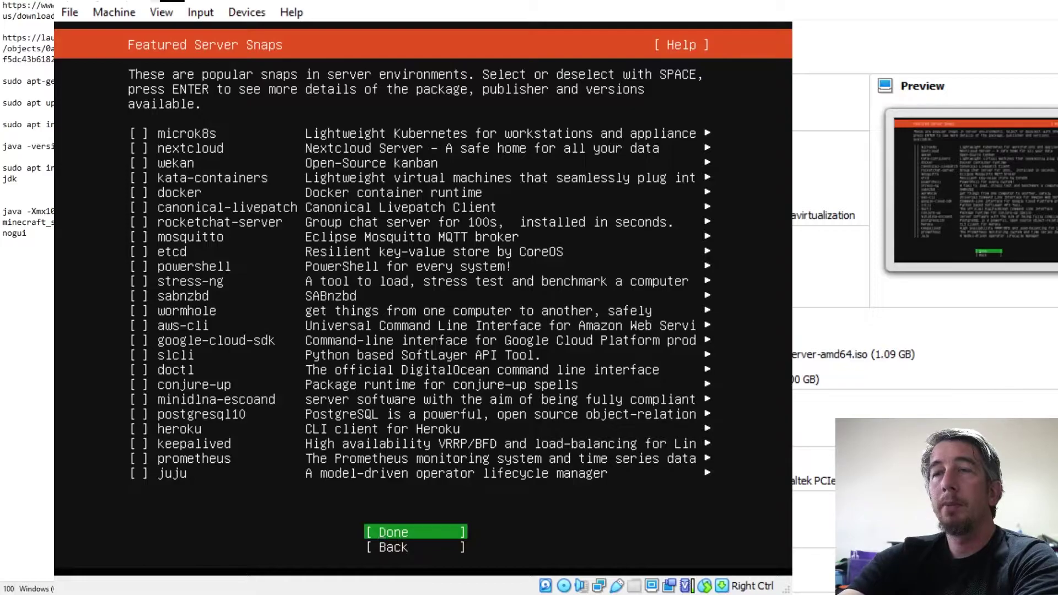
key(Return)
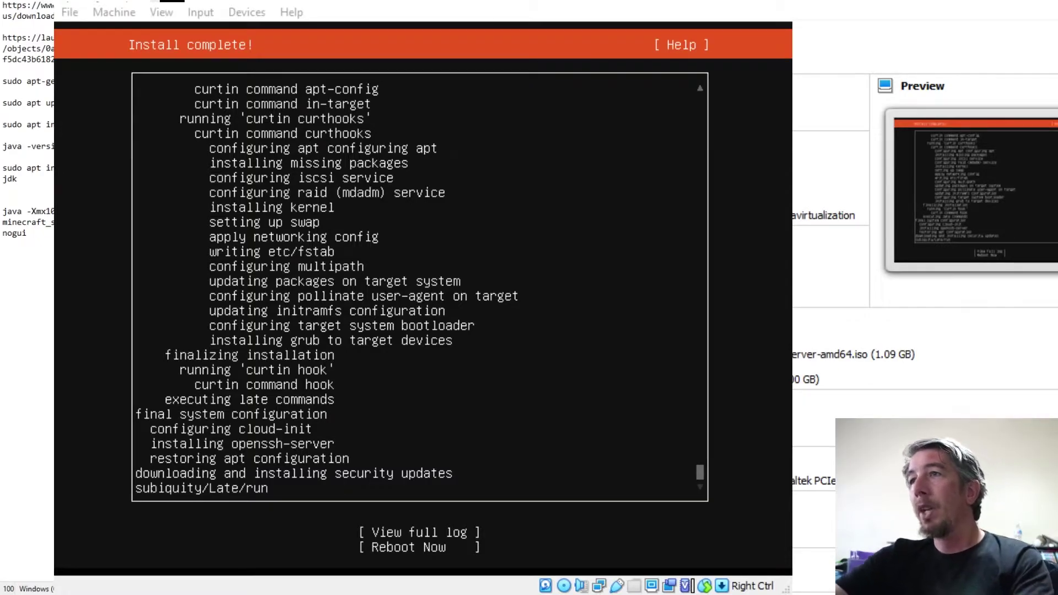
- Reboot the virtual machine from the completed Ubuntu installer
click(466, 17)
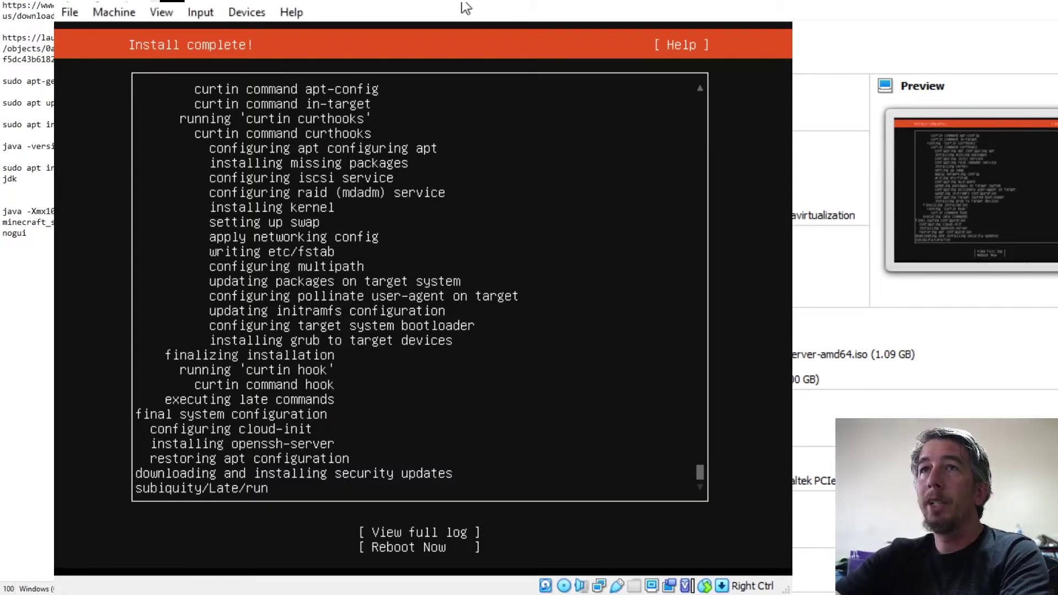
key(Tab)
key(Tab)
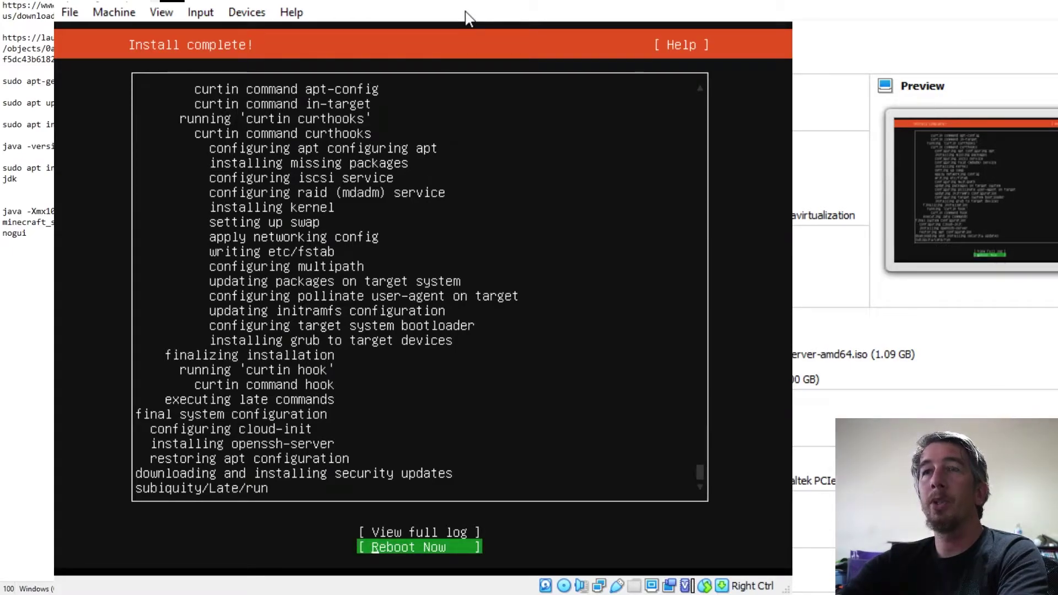
key(Return)
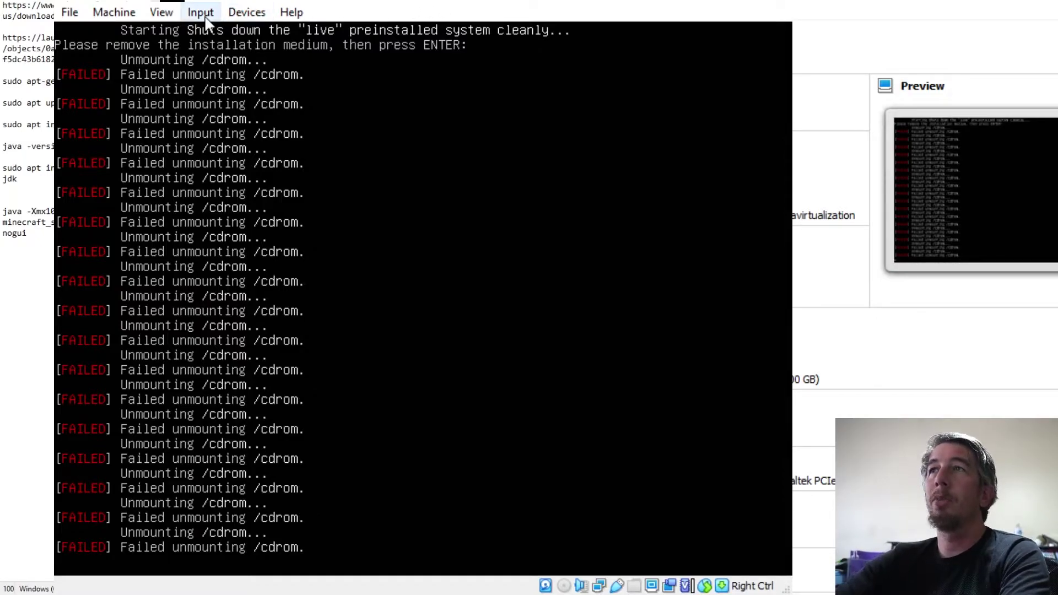
- Reset the virtual machine and confirm, so it restarts from the installed system
click(123, 12)
click(152, 160)
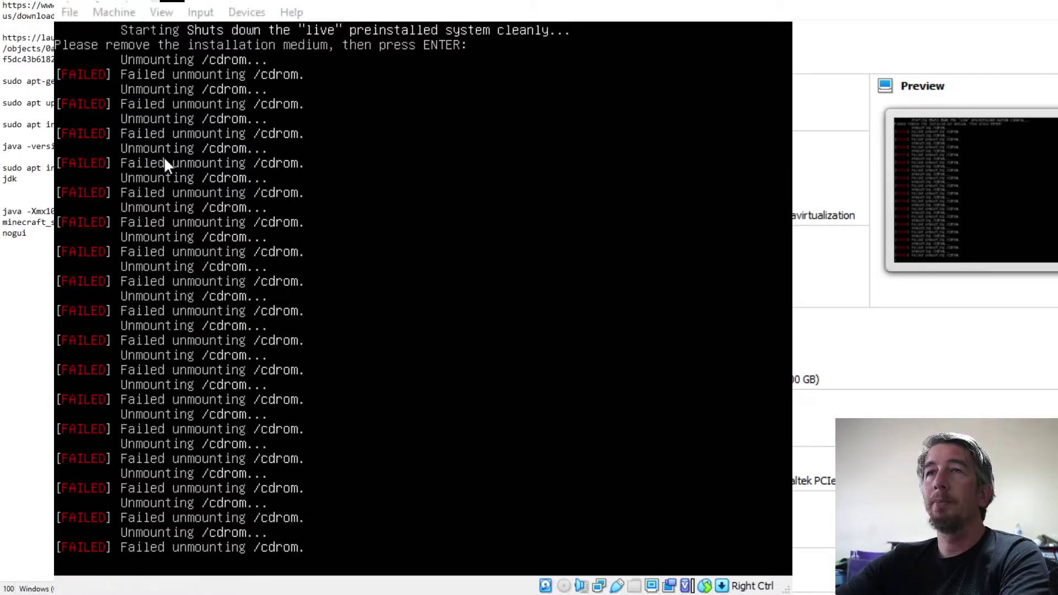
click(380, 358)
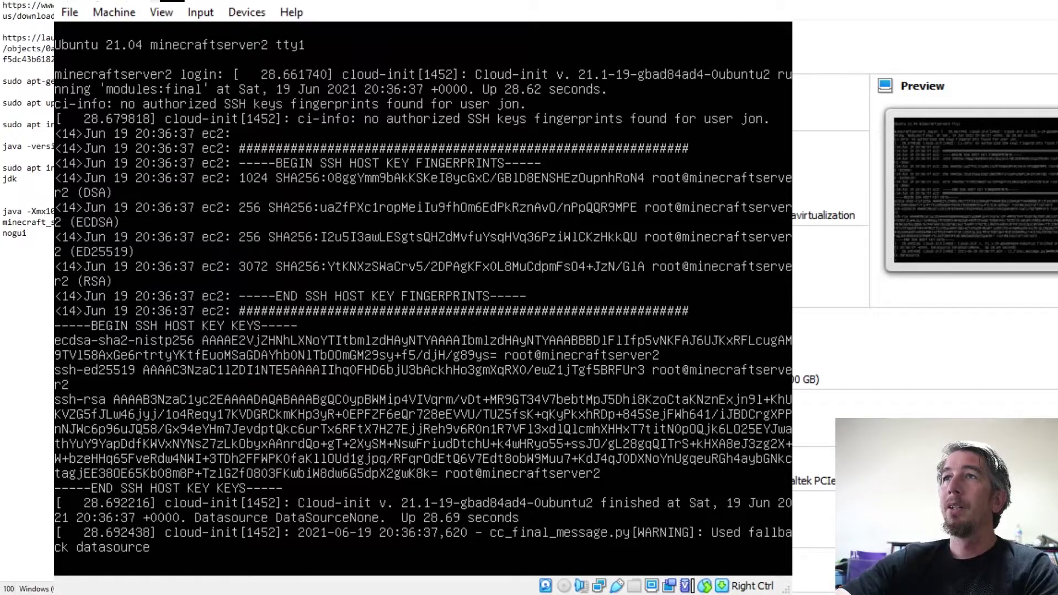
- Move the virtual machine window clear of the notes and log in to minecraftserver2 with the account's username and password
drag(385, 3, 492, 3)
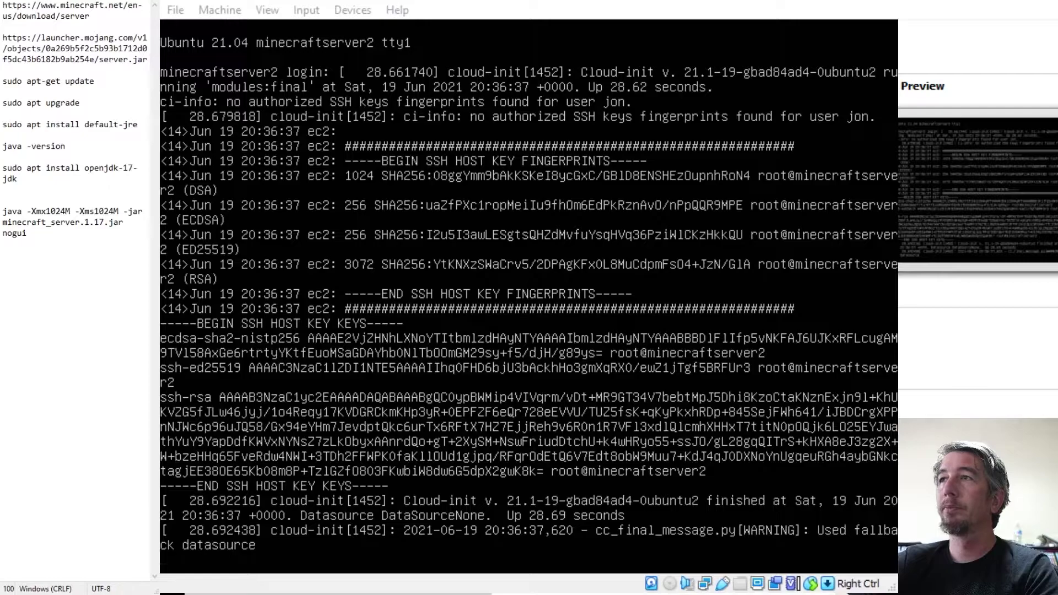
click(657, 5)
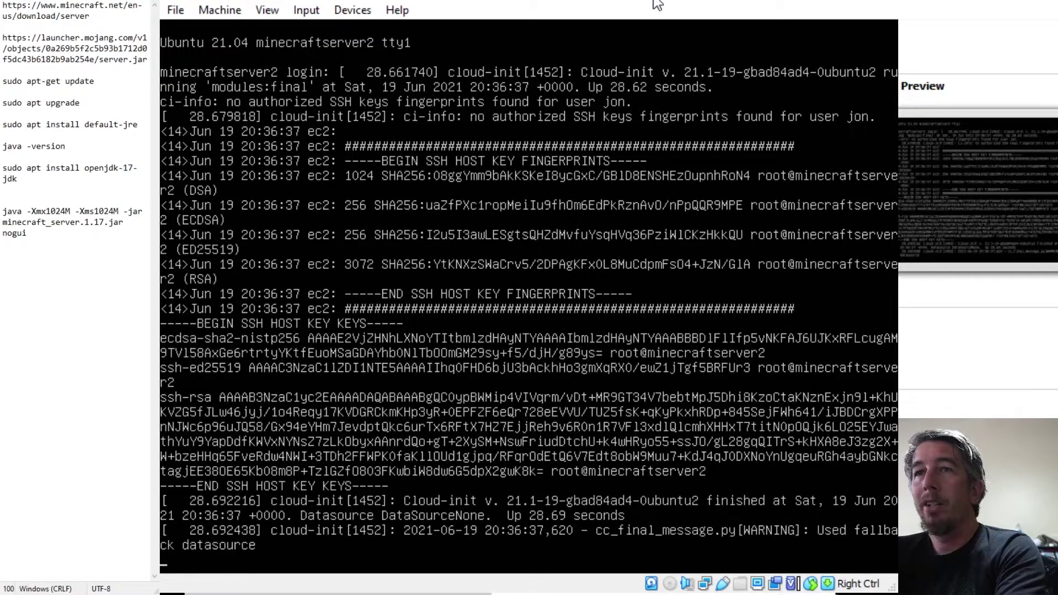
key(Return)
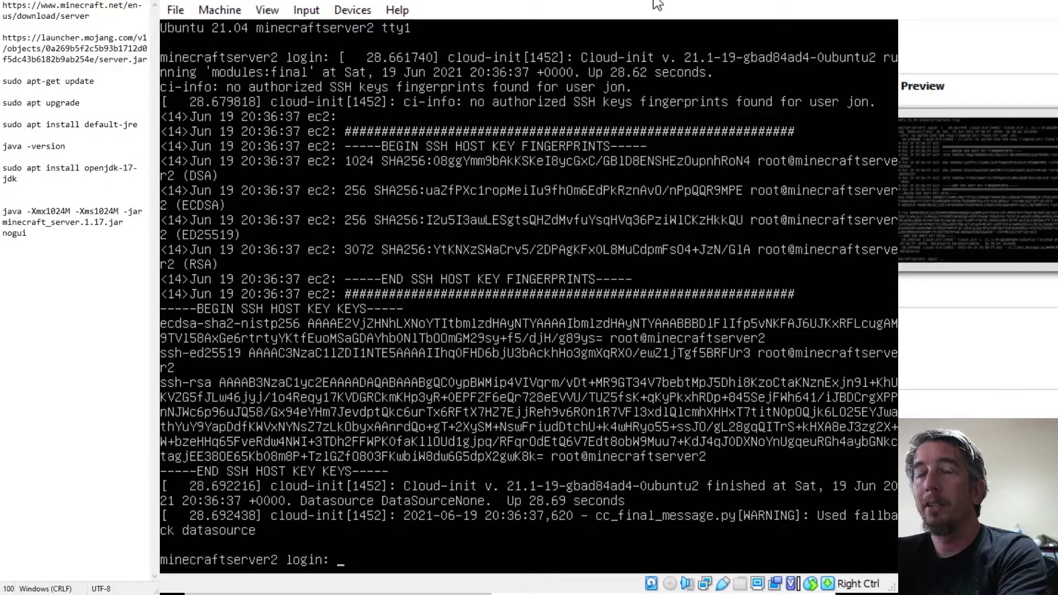
text(jon)
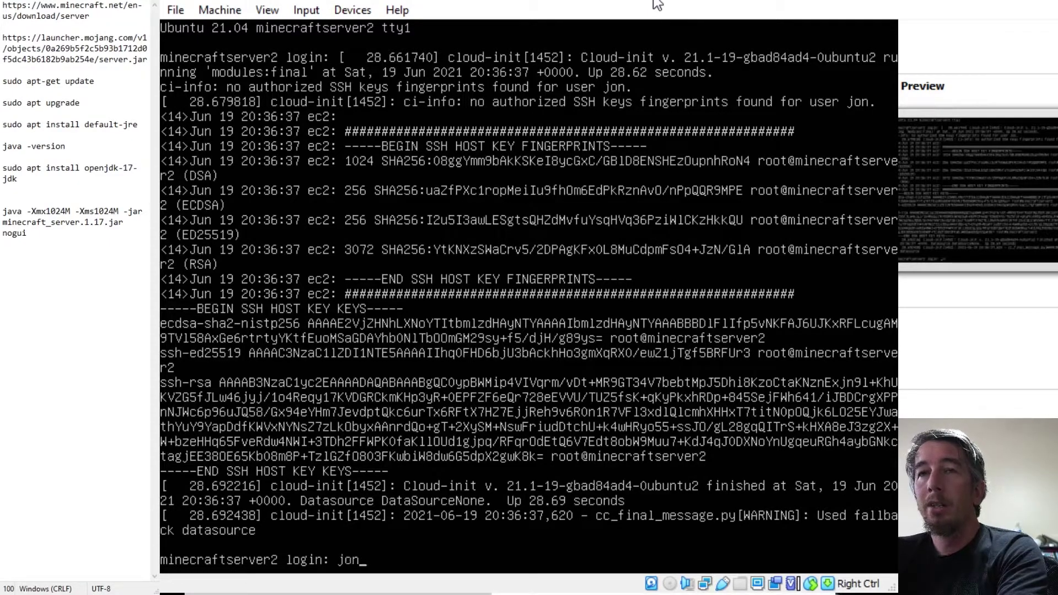
key(Return)
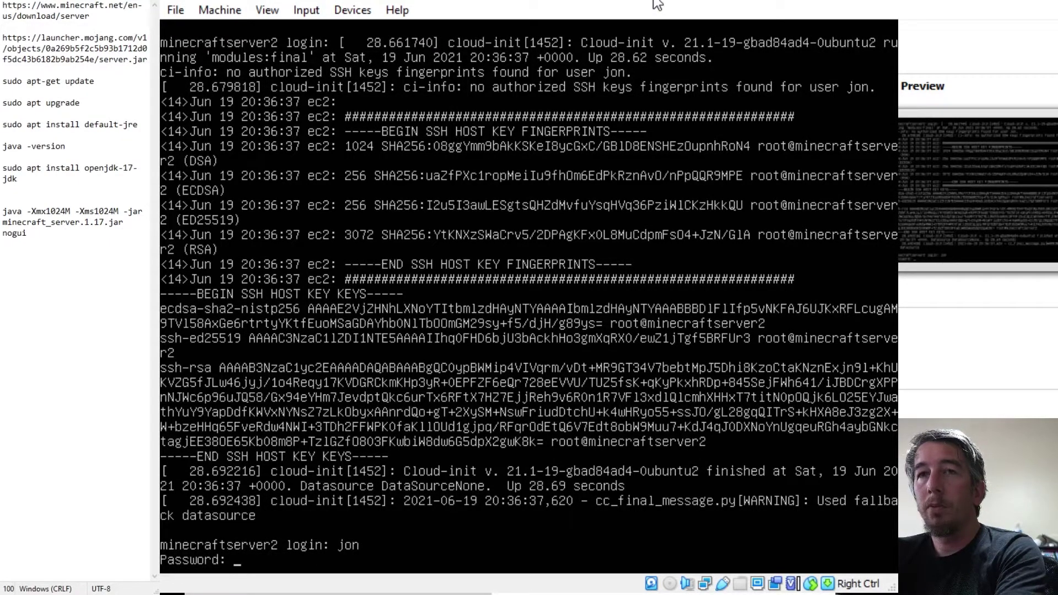
key(Return)
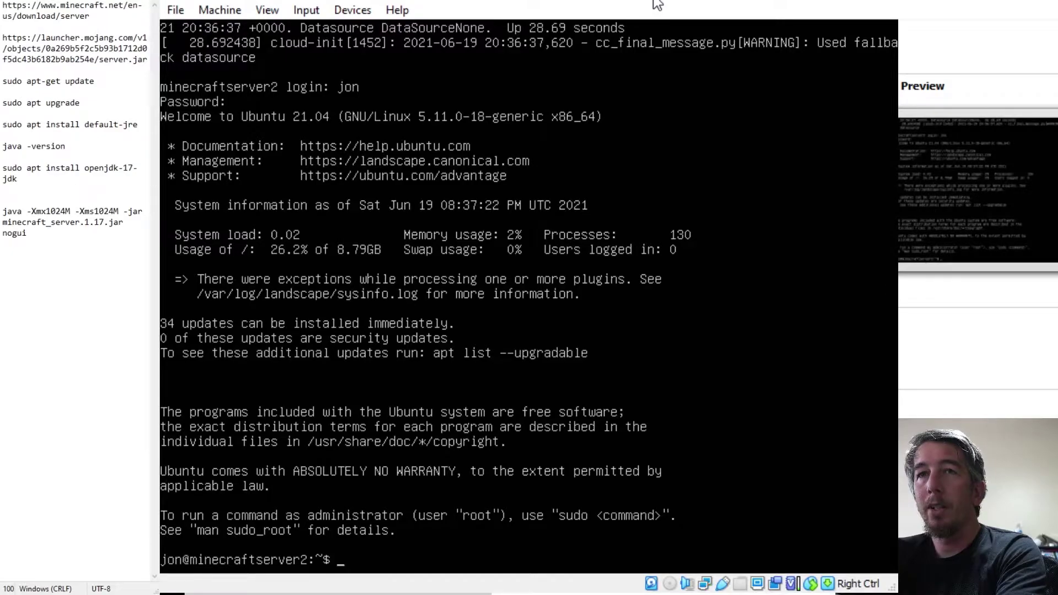
- Switch to PuTTY, connect to the Minecraft server's static IP address over SSH on port 22, and accept its host key
click(803, 2)
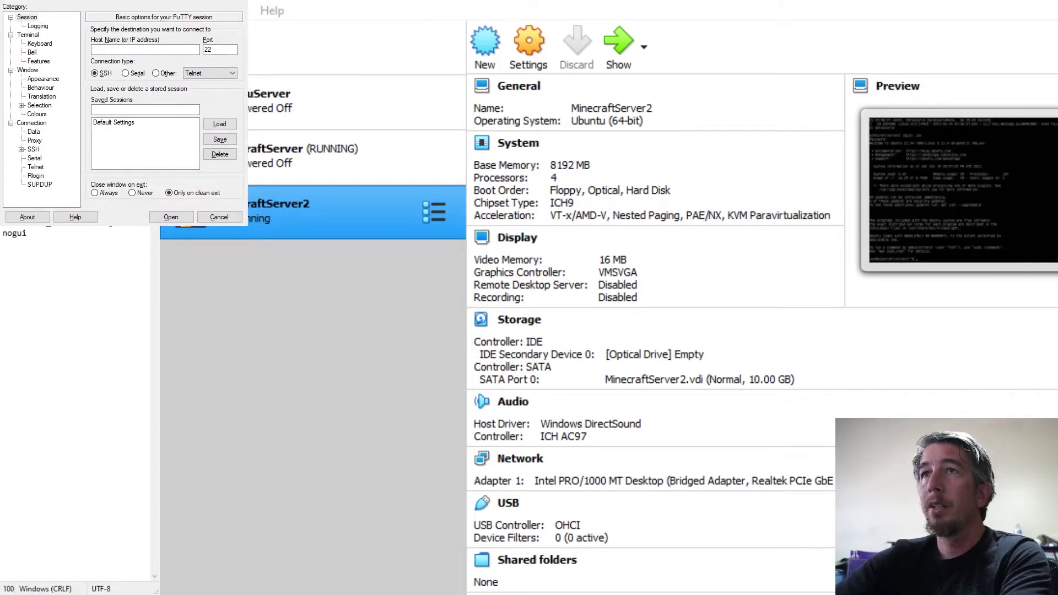
click(209, 110)
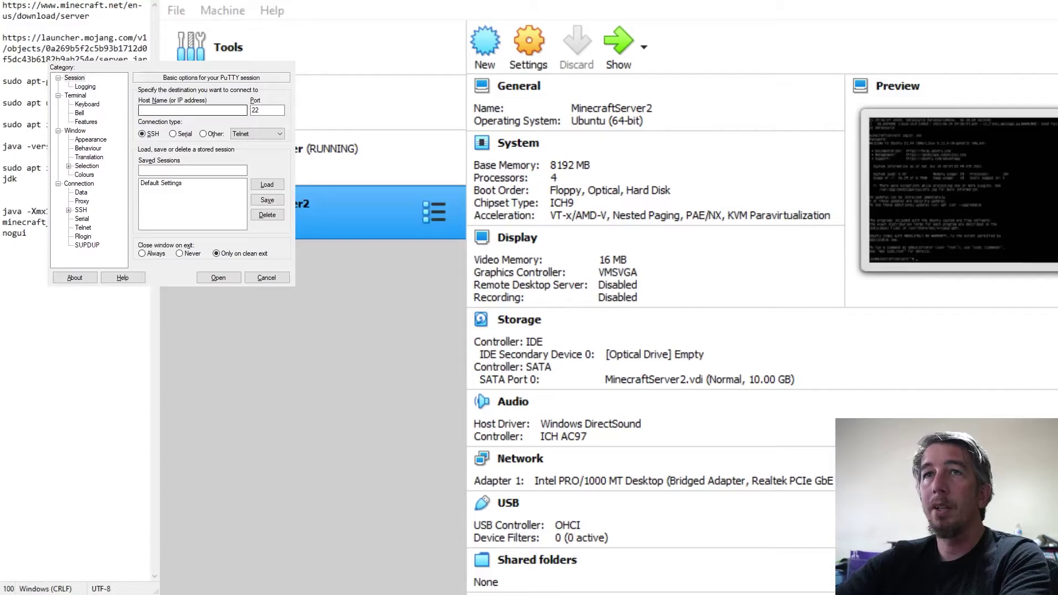
text(10.0.0.)
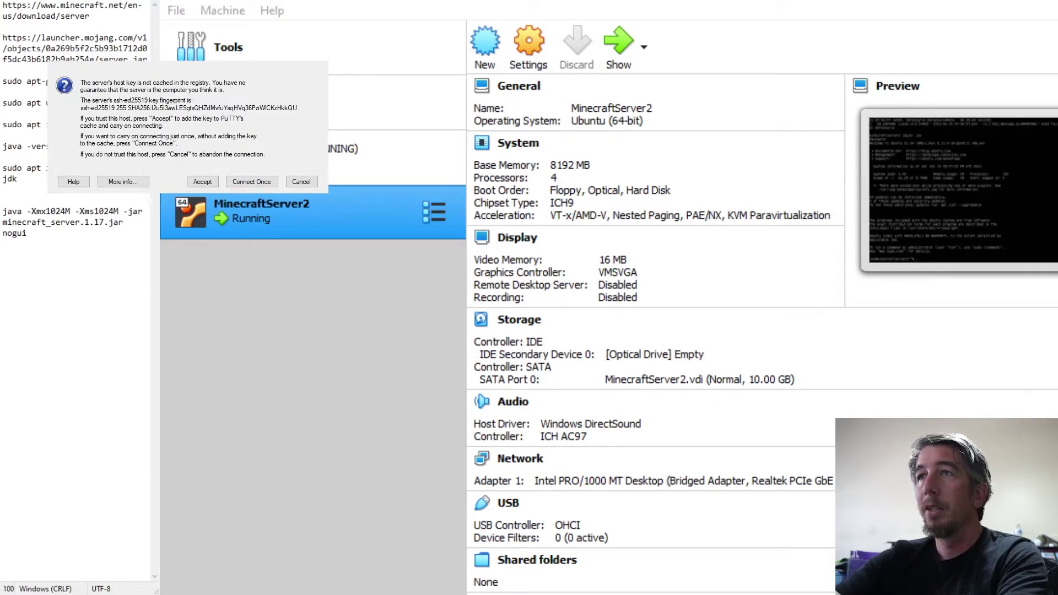
click(202, 184)
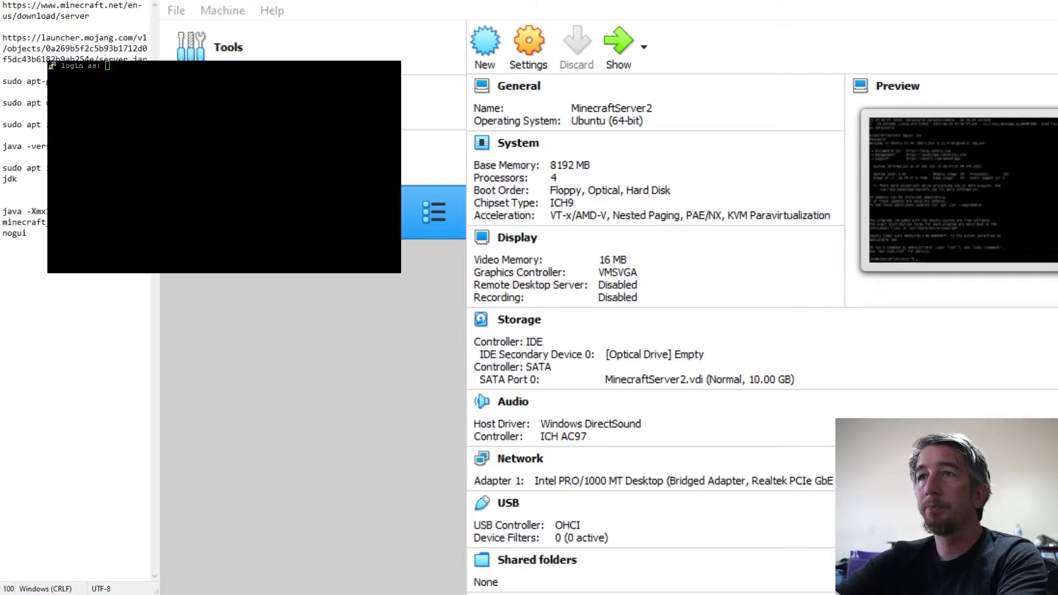
- Log in to the SSH session with the server account's username and password
click(208, 61)
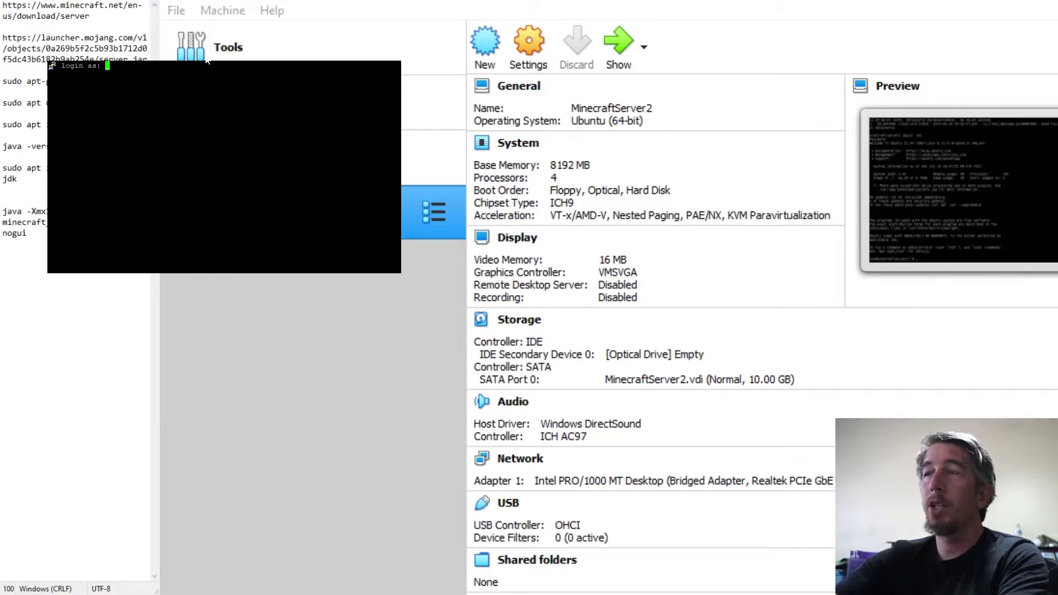
text(jon)
key(Return)
key(Return)
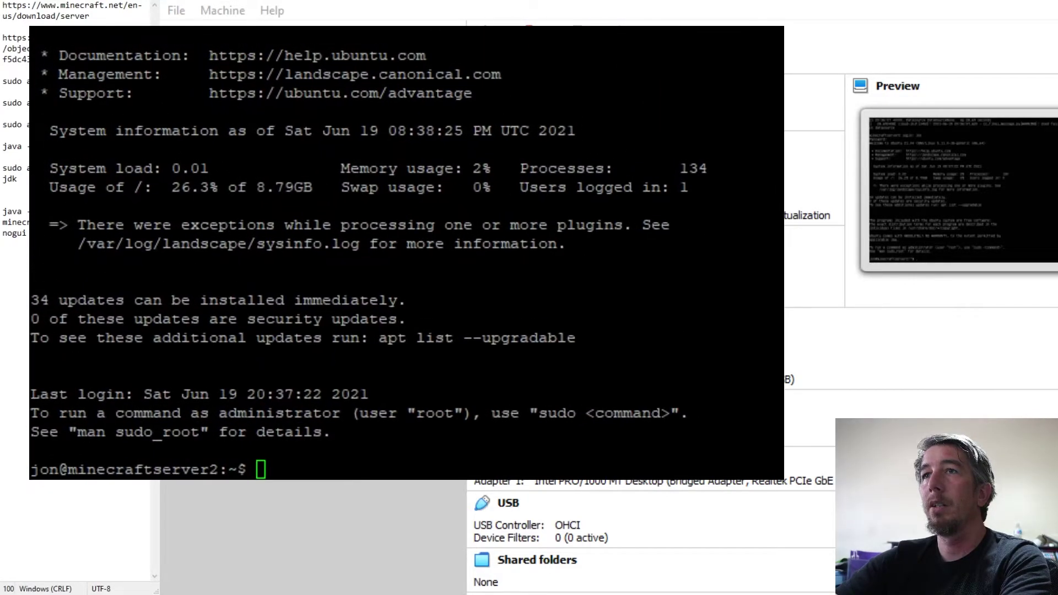
- Run sudo apt-get update to refresh the package lists, authorizing it with the account password
click(506, 30)
text(sudo apt-get update)
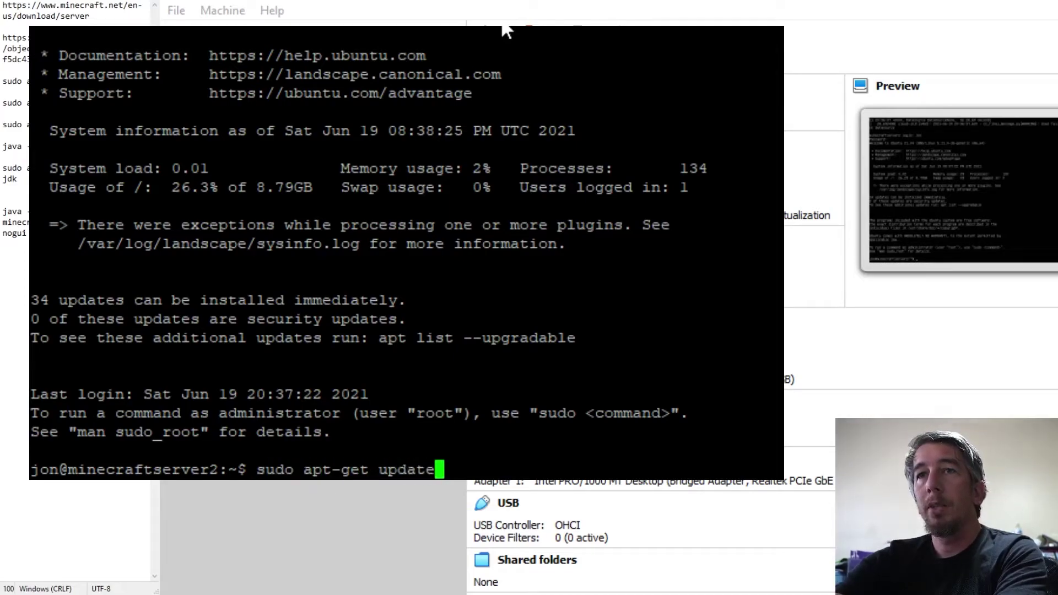
key(Return)
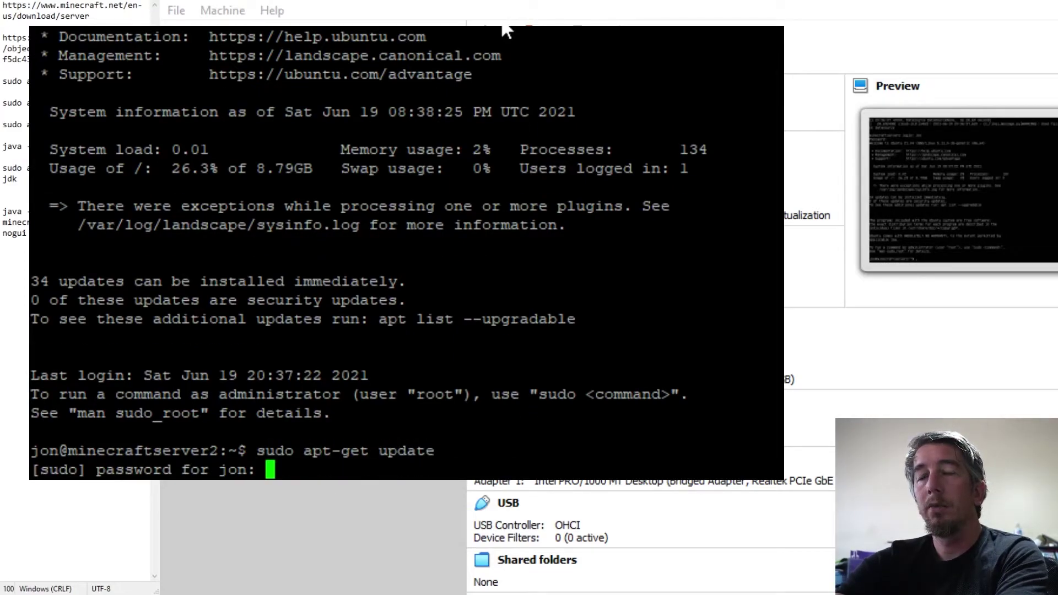
key(Return)
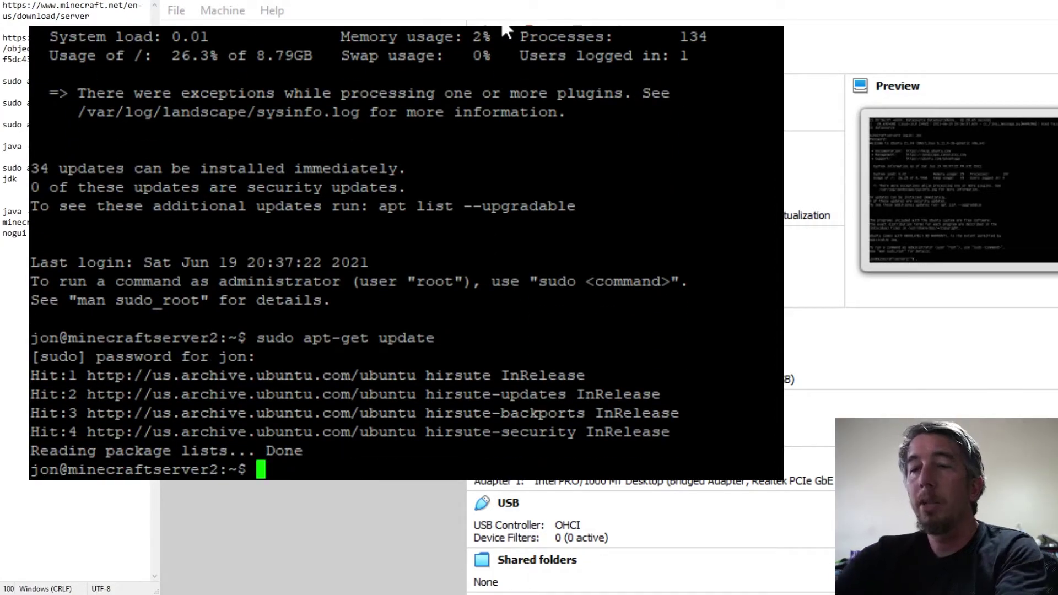
- Run sudo apt upgrade, confirm the installation, and accept the preselected services to restart
text(sudo apt upgrade)
key(Return)
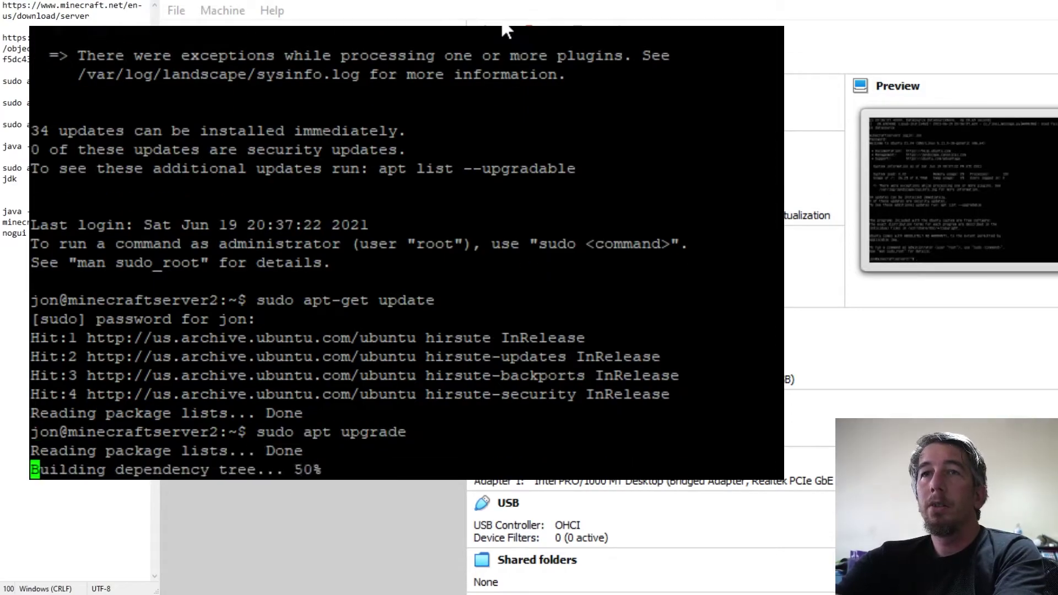
key(Return)
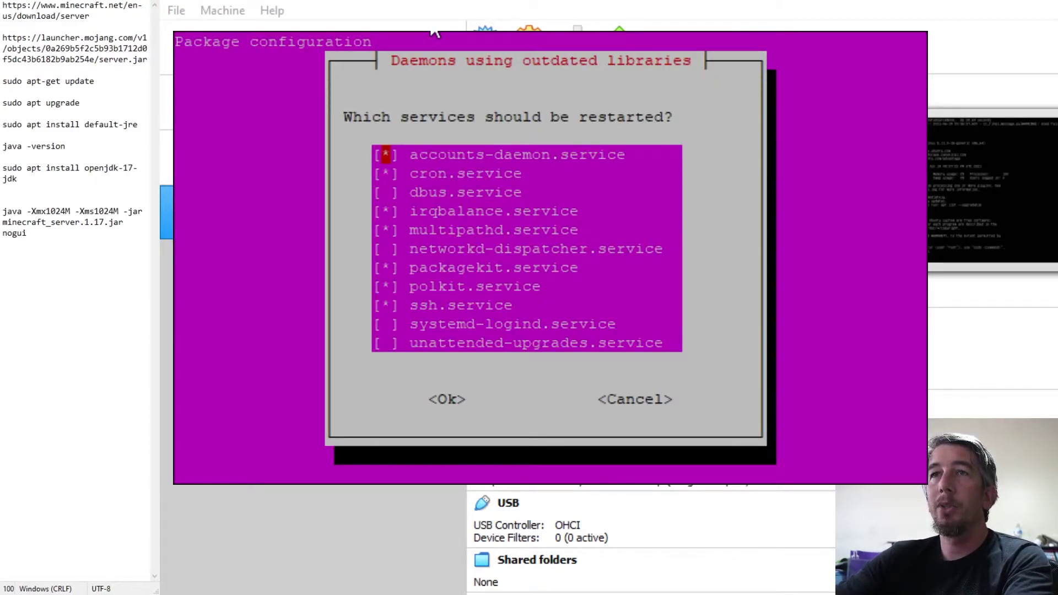
key(Tab)
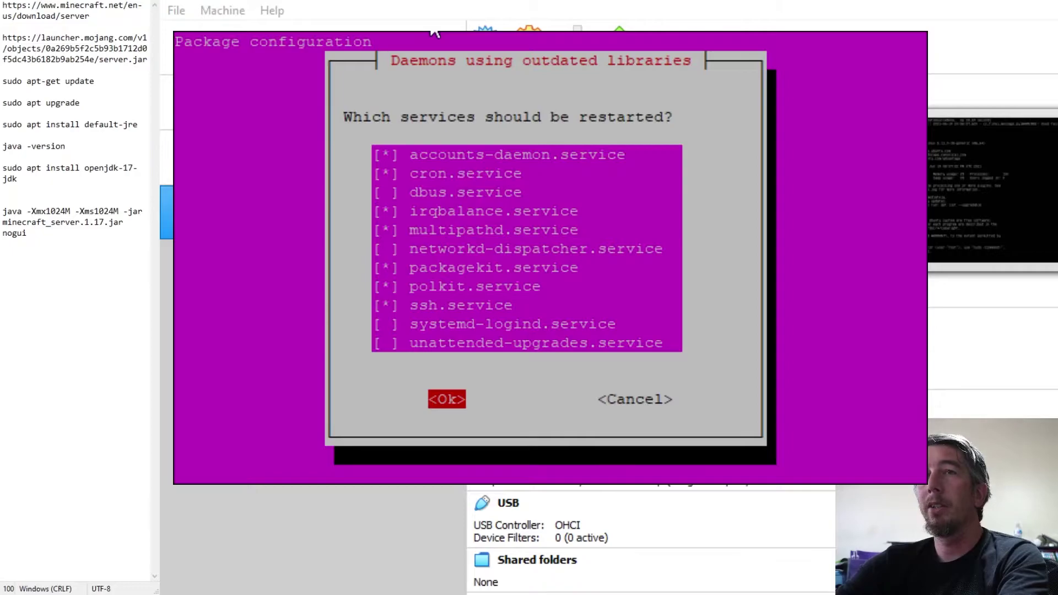
key(Return)
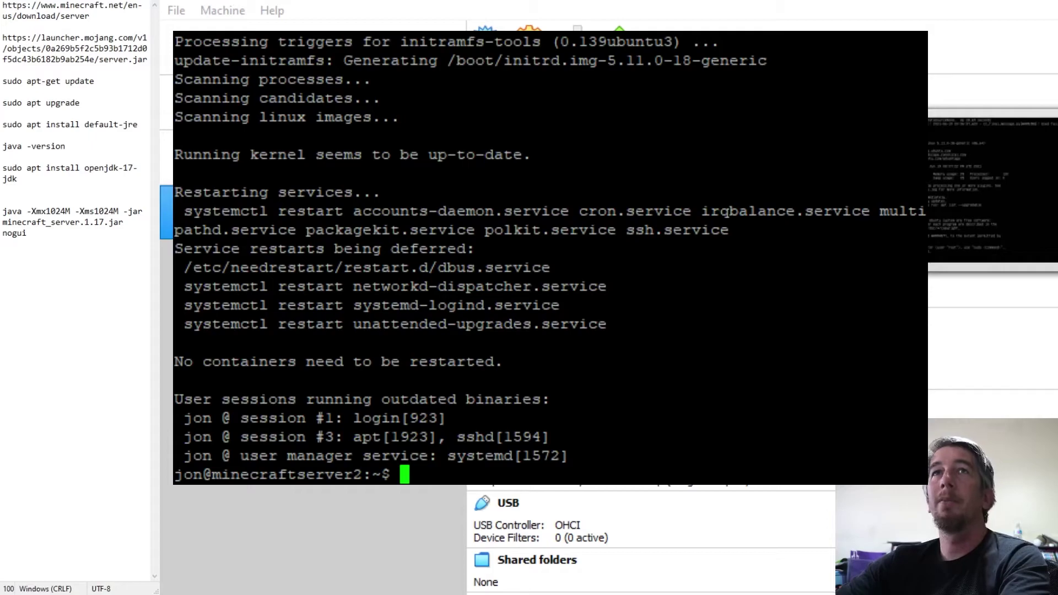
- Copy the launcher.mojang.com server.jar link from the notes, and in the terminal change to the home directory and list its contents
drag(148, 59, 2, 37)
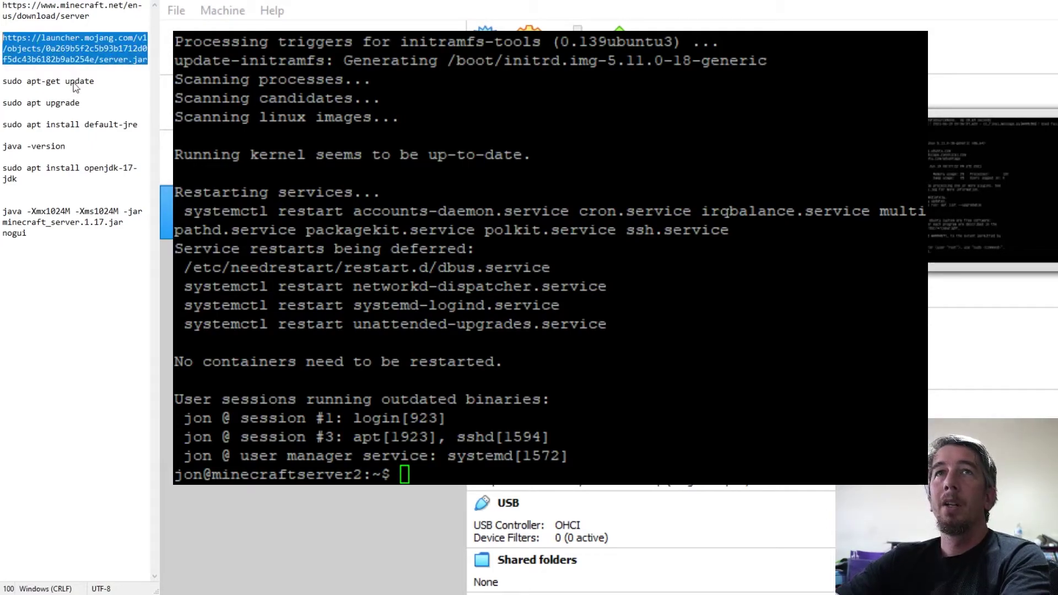
click(395, 33)
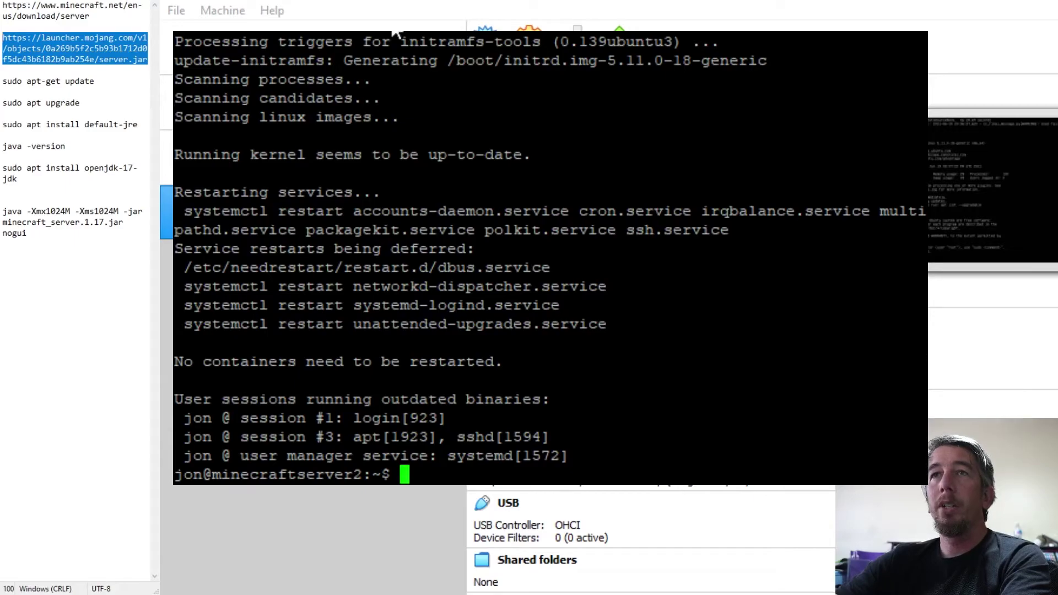
text(w)
key(BackSpace)
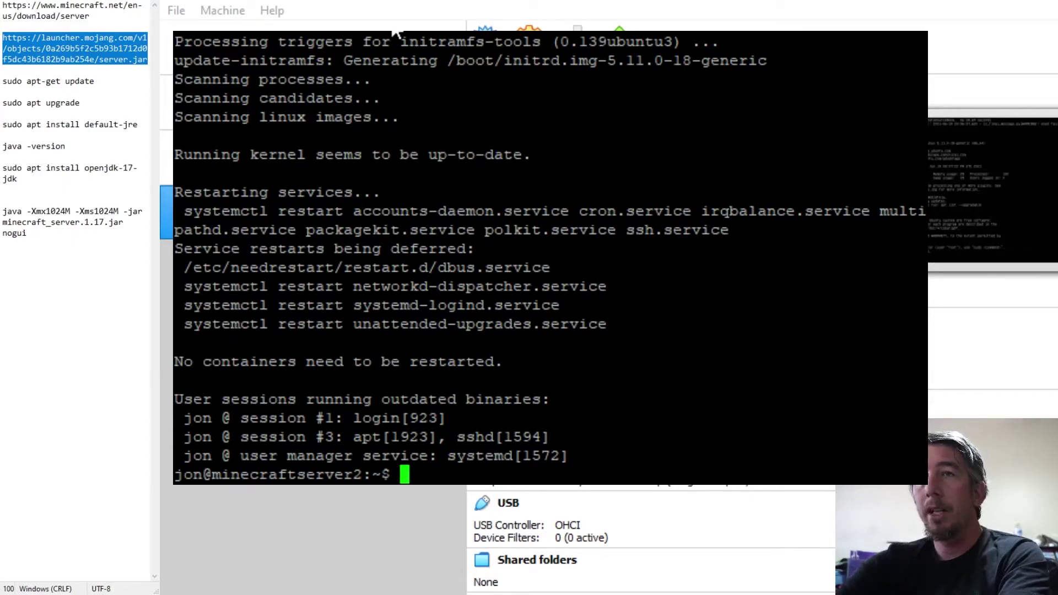
text(ls)
key(Return)
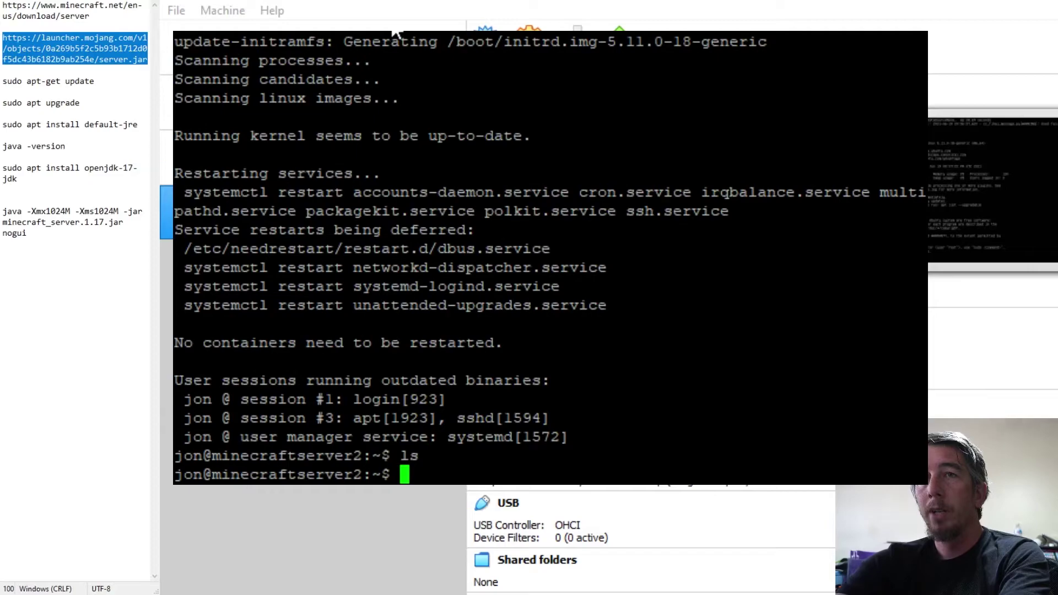
text(cd )
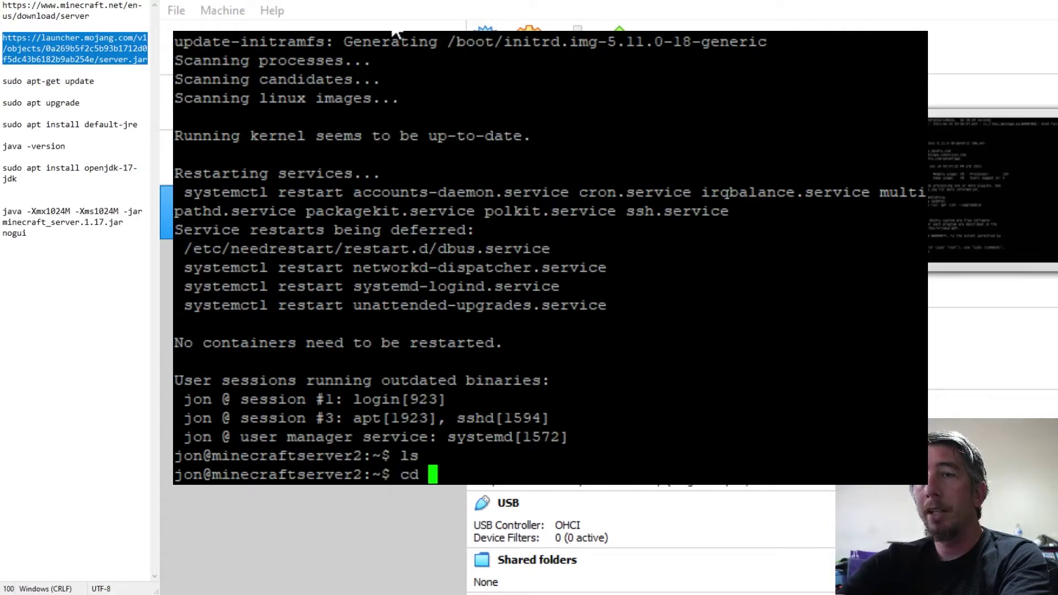
text(~)
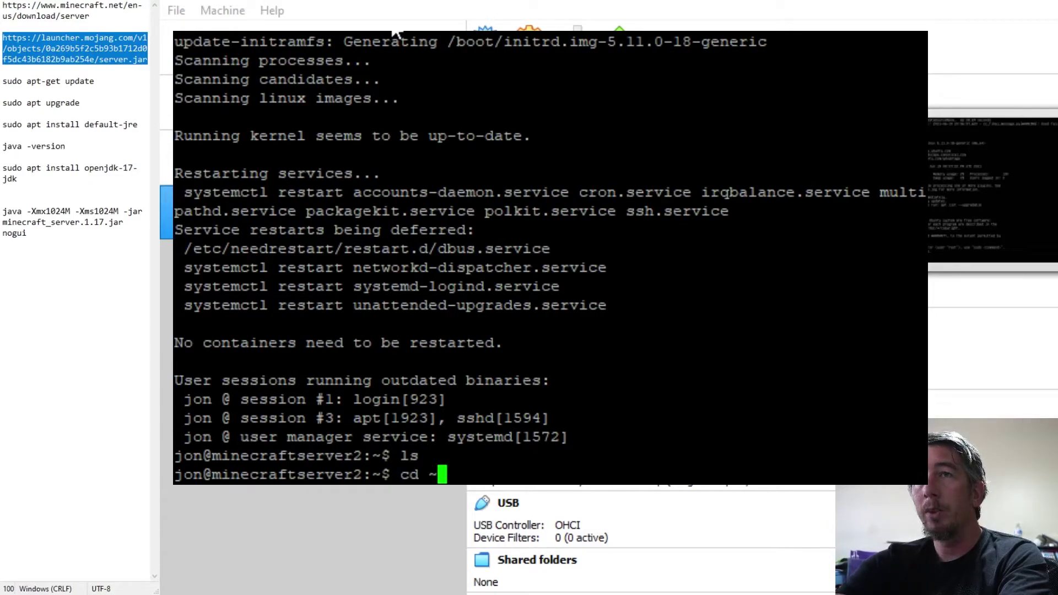
key(Return)
text(ls)
key(Return)
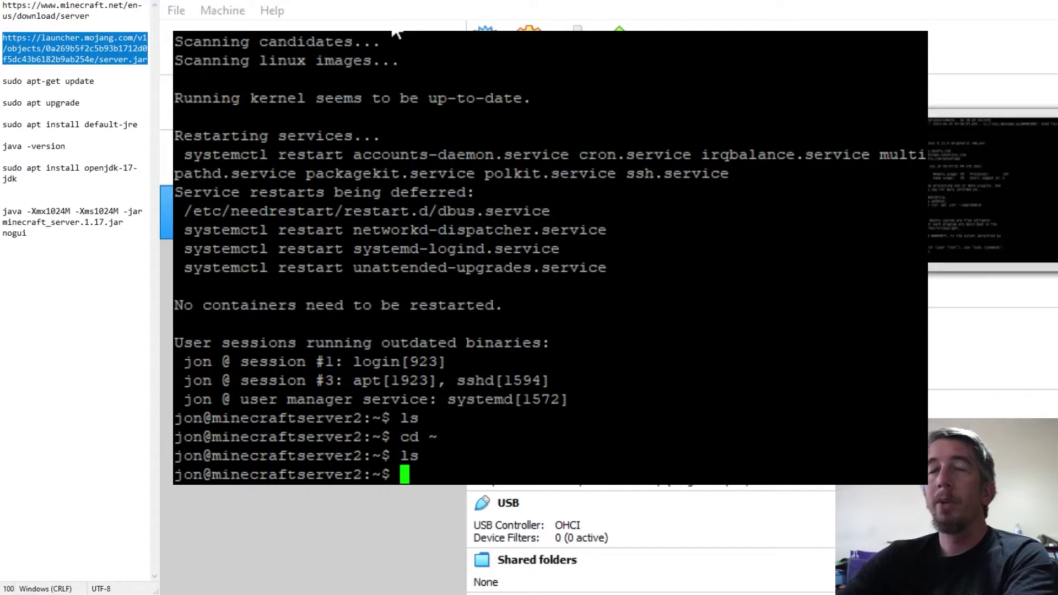
- Download server.jar into the home directory with wget, using the copied launcher.mojang.com link
text(wget)
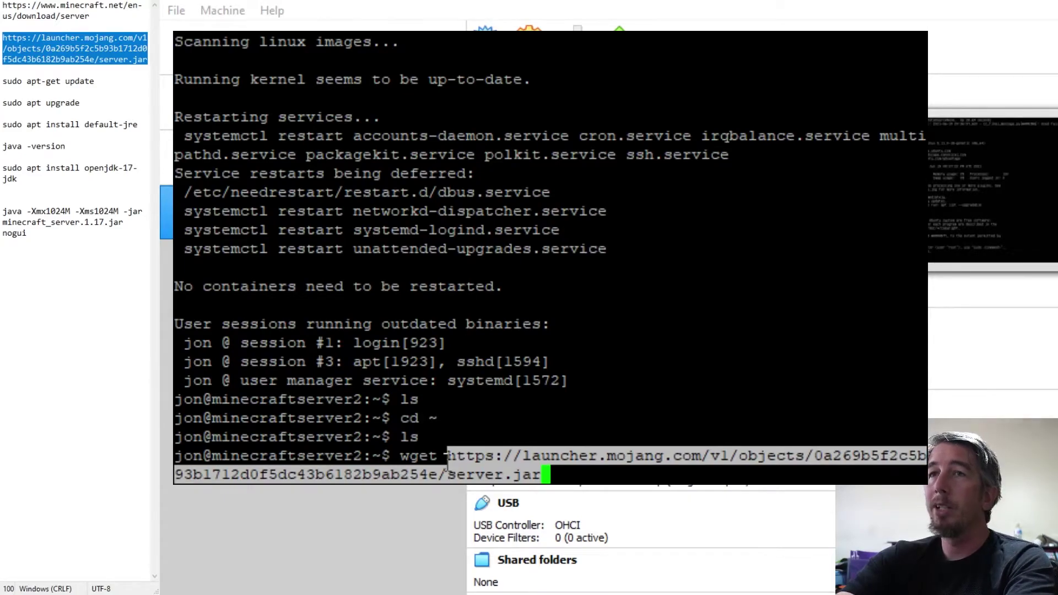
key(Return)
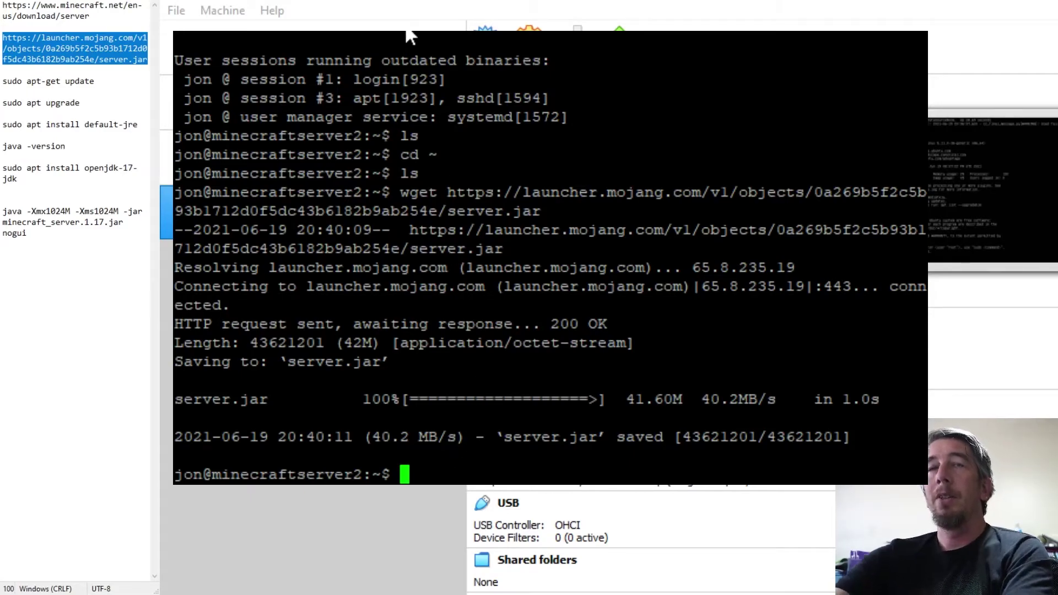
- Install Java with sudo apt install default-jre from the notes, confirming the installation and accepting the service prompt with no services selected
drag(139, 125, 2, 127)
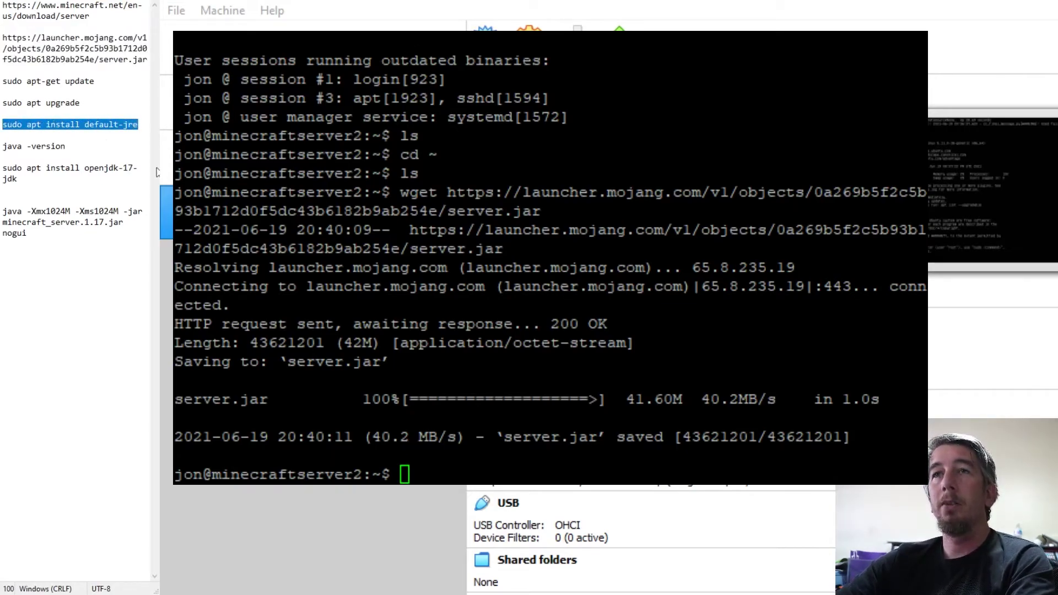
click(418, 88)
right_click(474, 386)
key(Return)
key(Return)
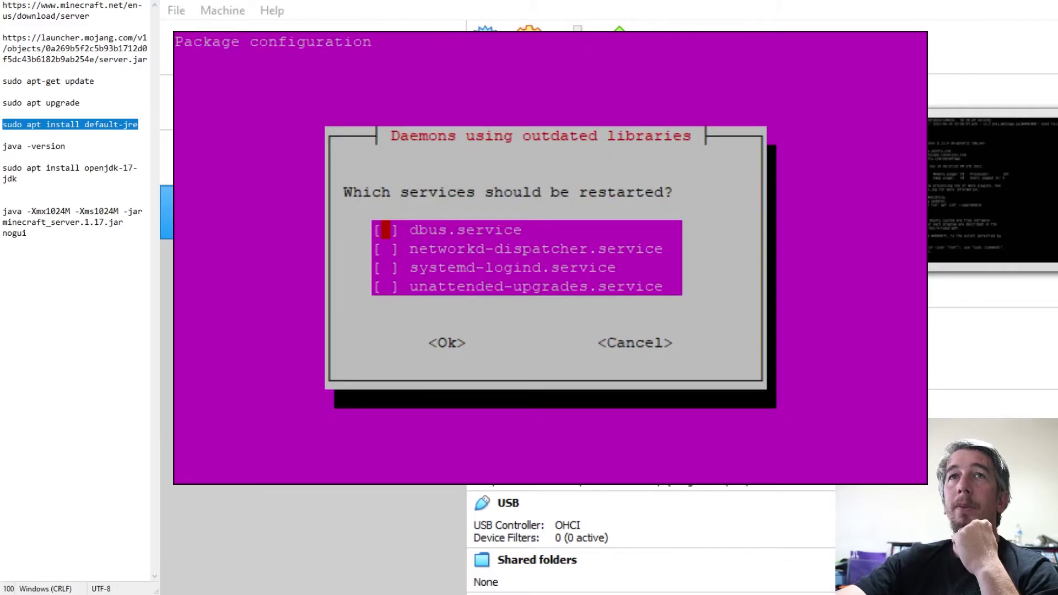
click(67, 147)
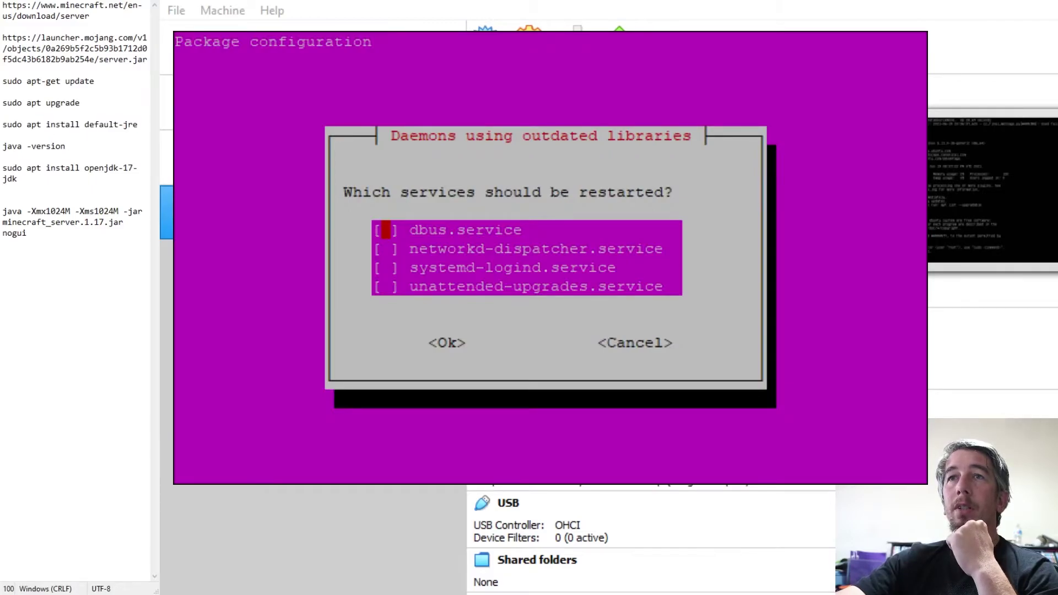
key(Tab)
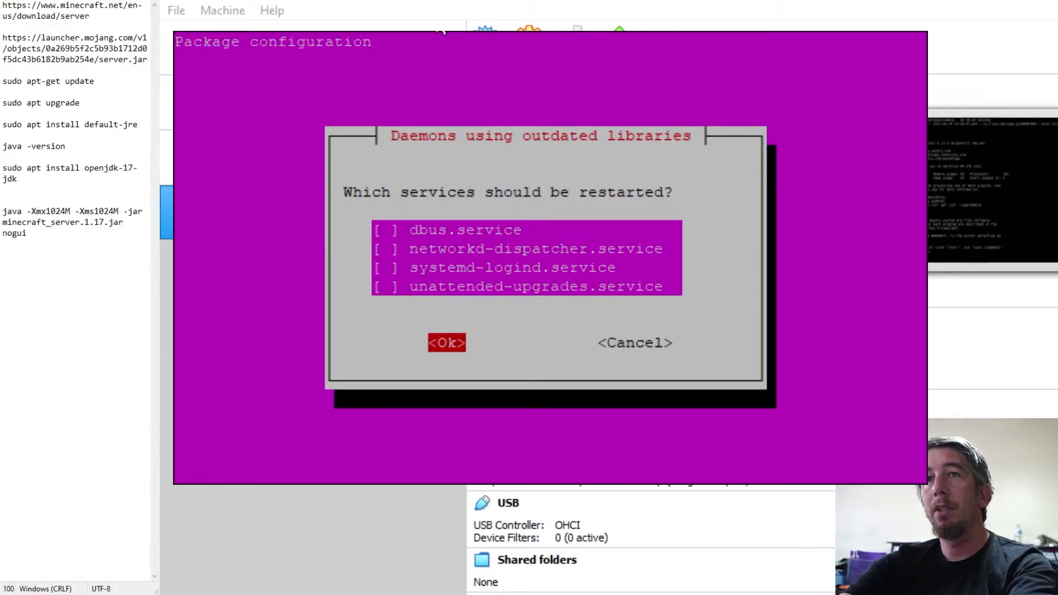
key(Return)
- Check the installed Java version by running java -version from the notes
drag(66, 147, 2, 146)
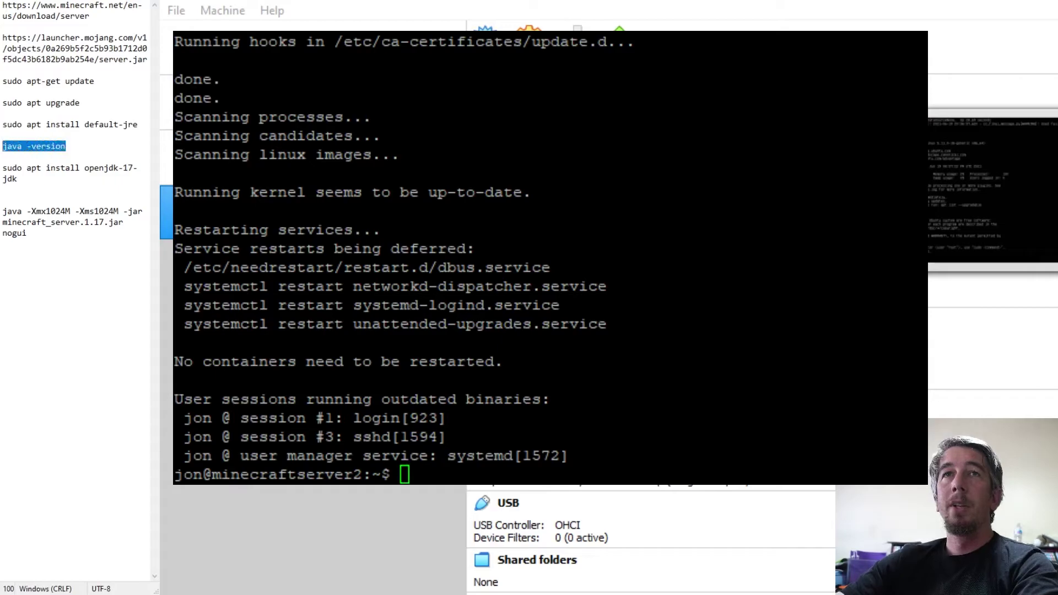
click(446, 33)
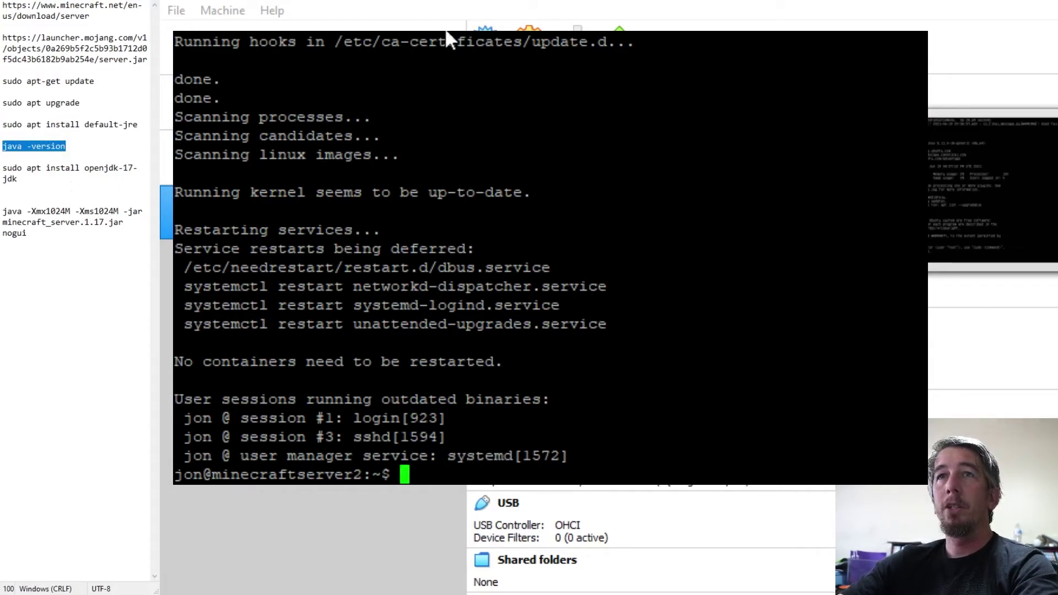
right_click(456, 172)
key(Return)
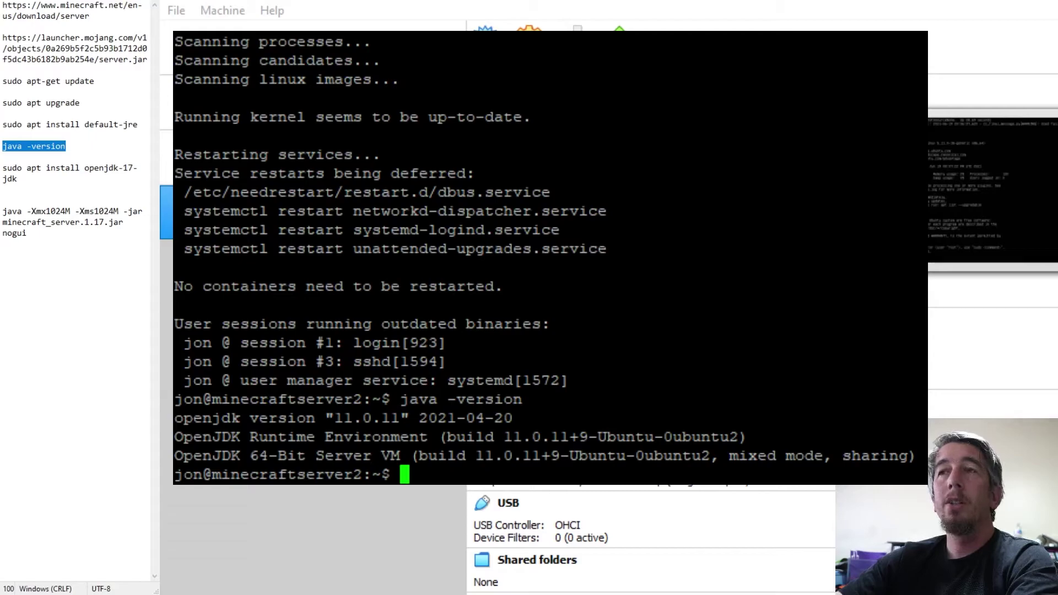
drag(18, 178, 3, 167)
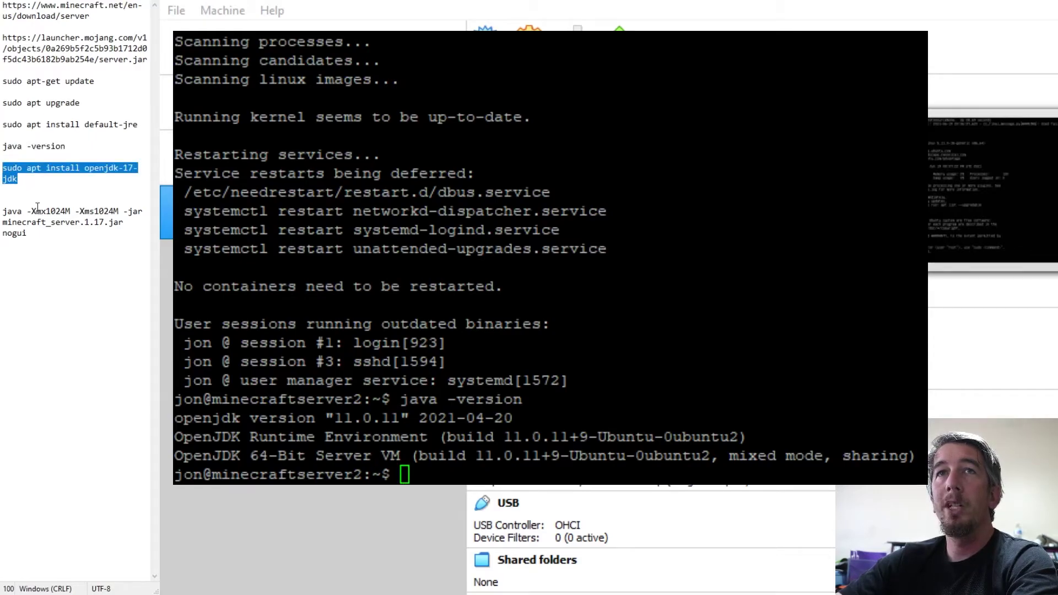
click(462, 39)
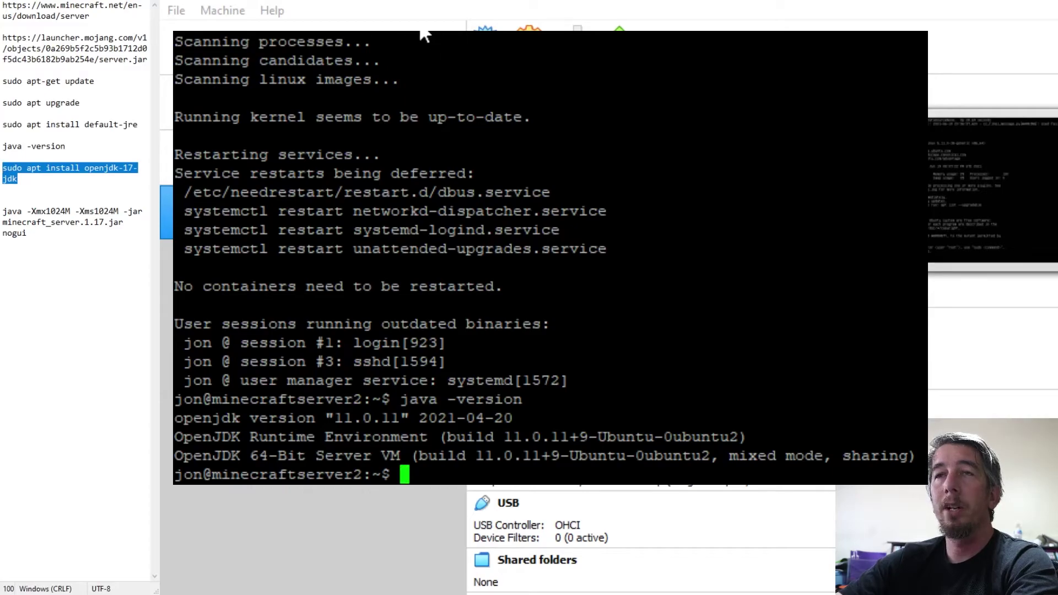
click(71, 232)
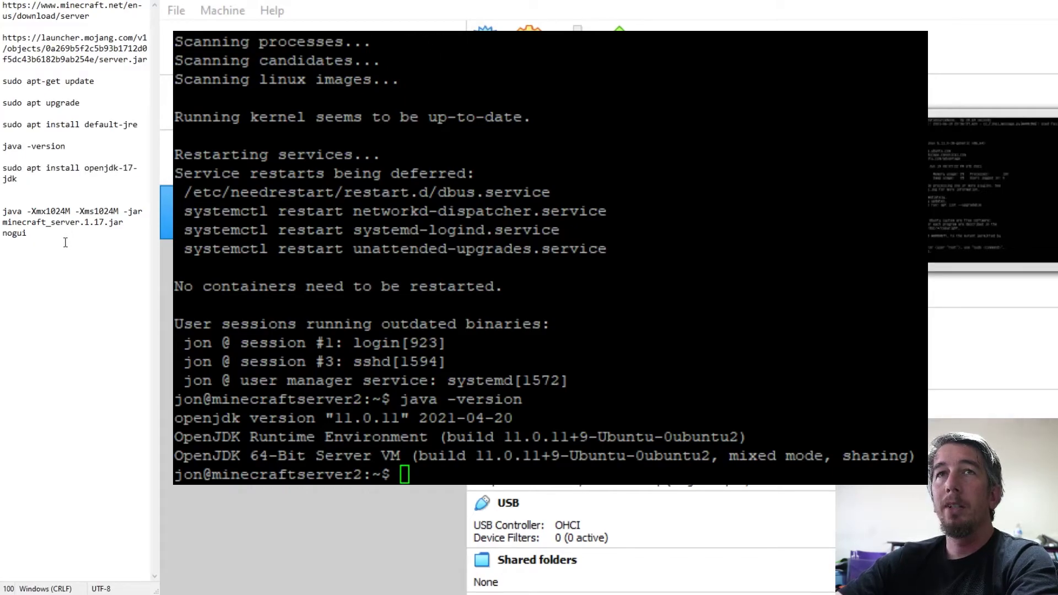
- Duplicate the java -Xmx1024M -Xms1024M -jar minecraft_server.1.17.jar nogui command below the original in the notes
drag(53, 233, 3, 211)
key(ctrl+c)
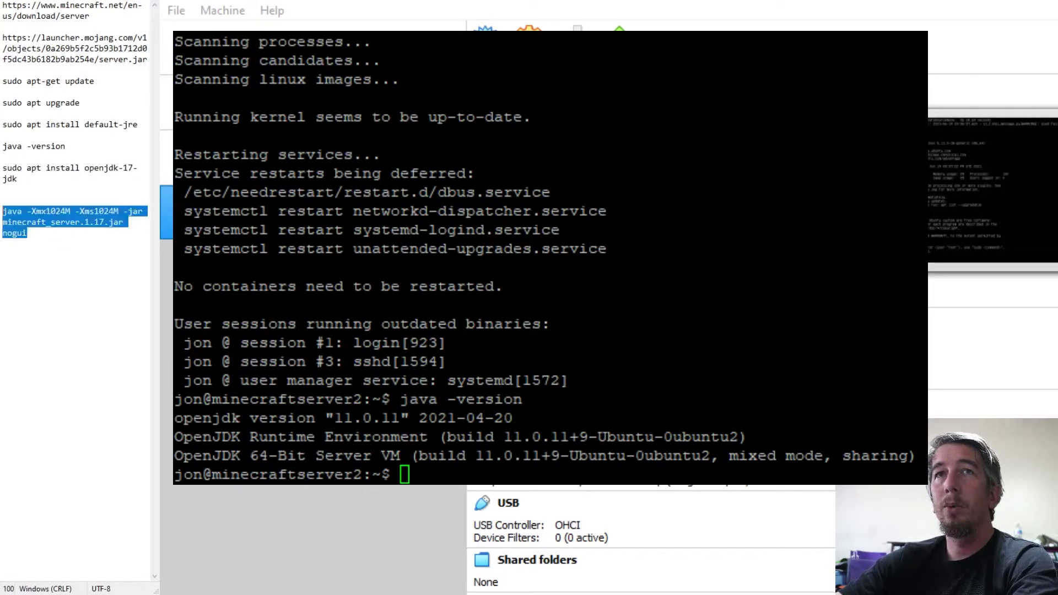
click(76, 244)
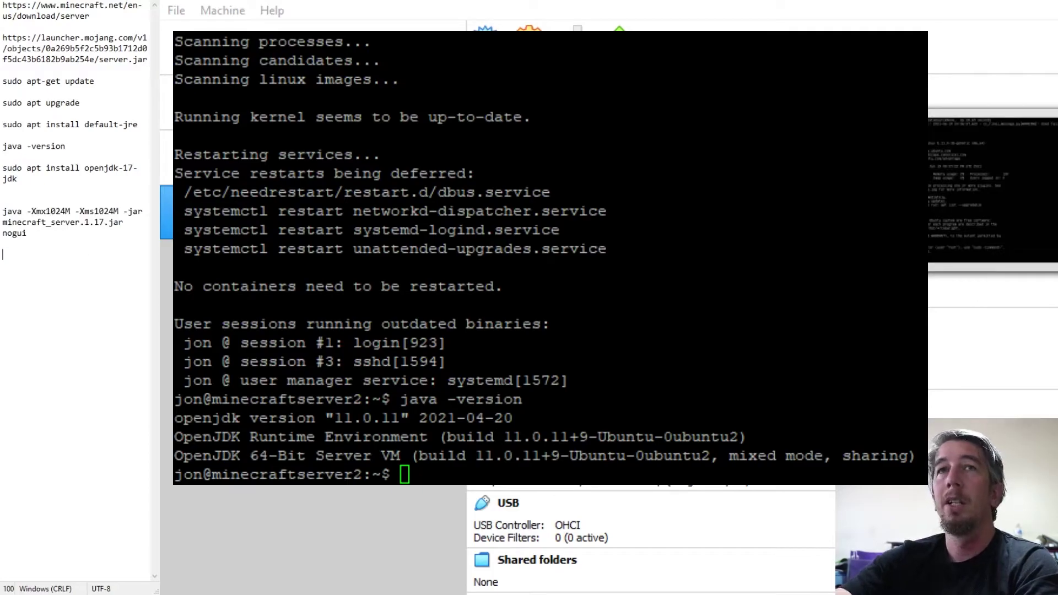
key(ctrl+v)
- Change the jar file name in the duplicated launch command to server.jar
key(Right)
key(Right)
key(Right)
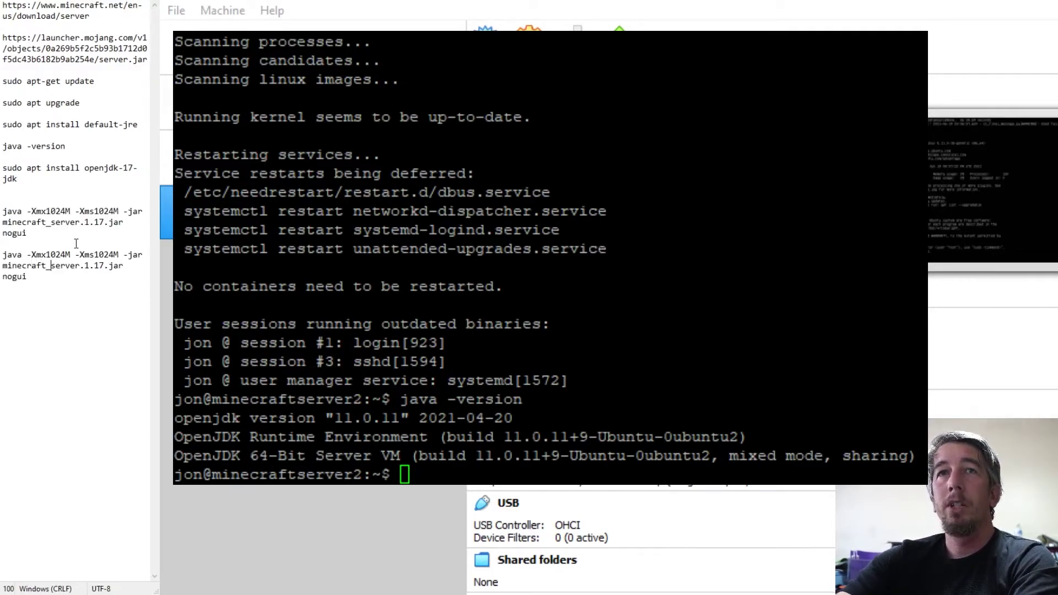
key(BackSpace)
key(BackSpace)
key(BackSpace)
key(BackSpace)
key(BackSpace)
key(BackSpace)
key(BackSpace)
key(BackSpace)
key(BackSpace)
key(BackSpace)
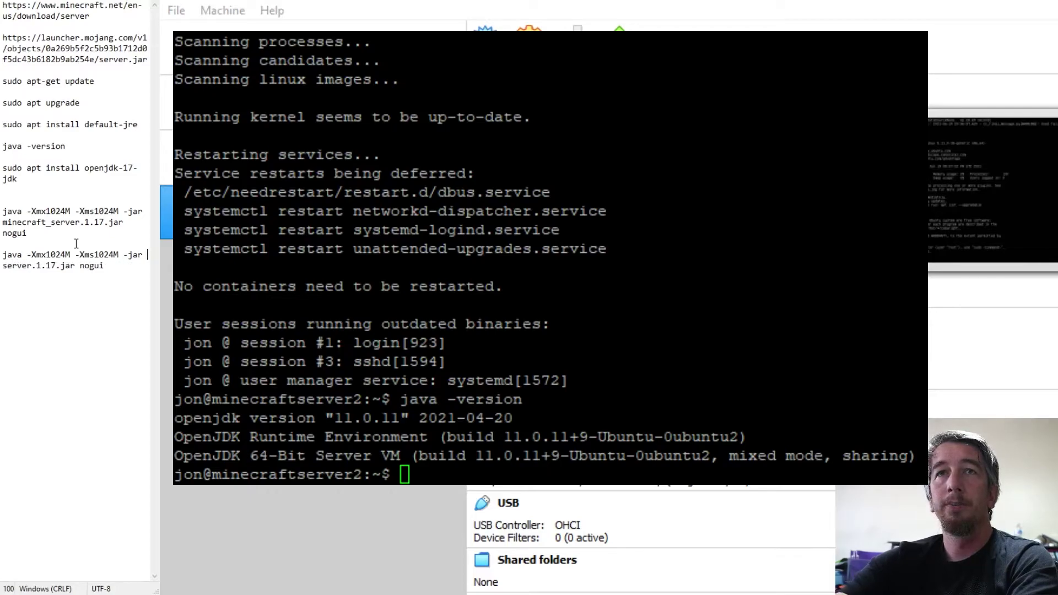
key(End)
key(Left)
key(Left)
key(Left)
key(Left)
key(Left)
key(Left)
key(Left)
key(BackSpace)
key(BackSpace)
key(BackSpace)
key(BackSpace)
key(BackSpace)
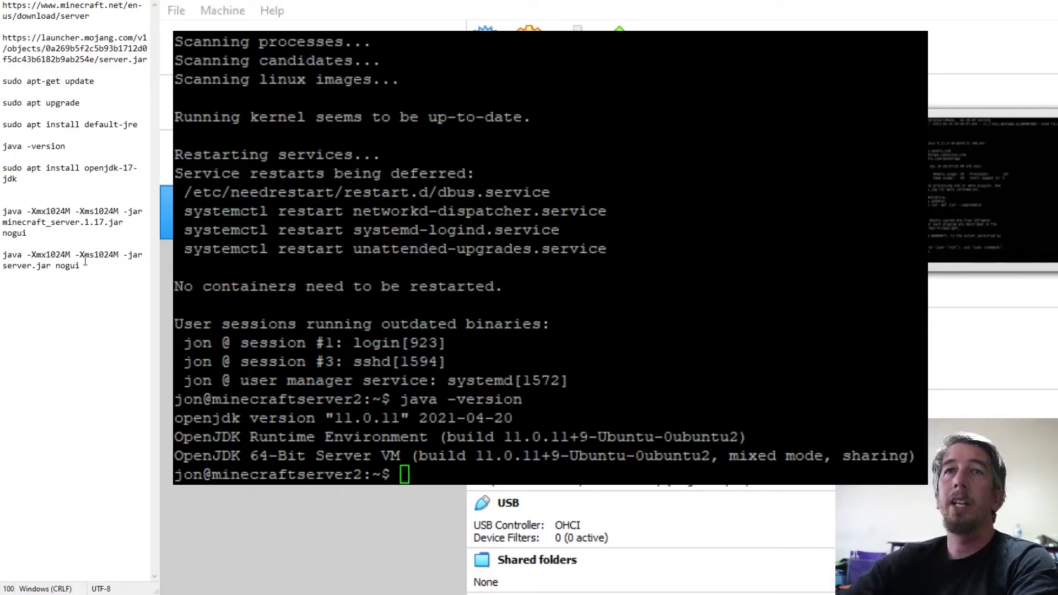
- Try to start the Minecraft server with the edited command java -Xmx1024M -Xms1024M -jar server.jar nogui from the notes
drag(81, 266, 3, 255)
key(ctrl+c)
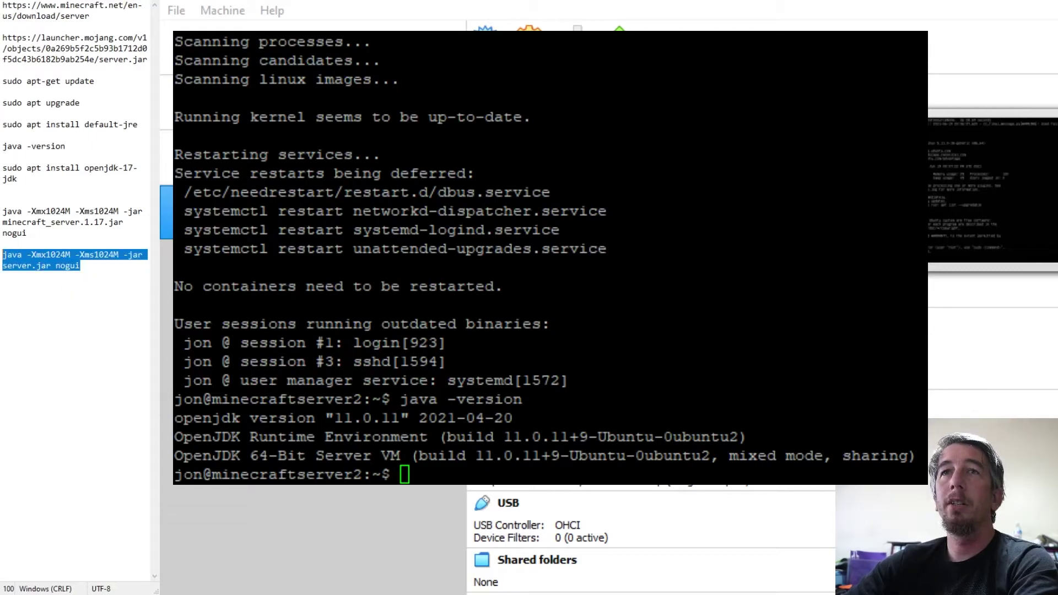
right_click(437, 226)
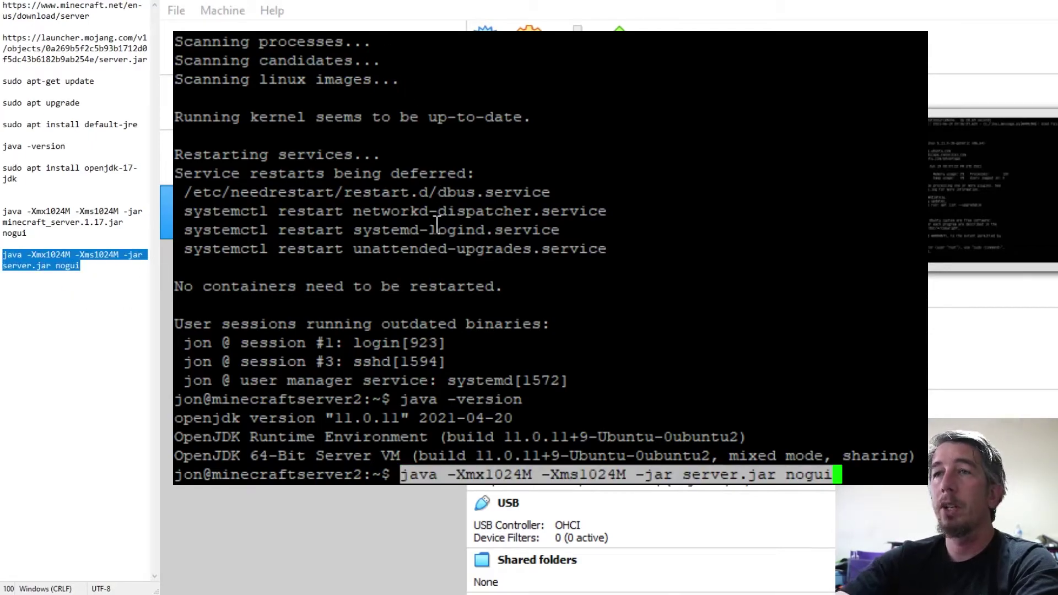
key(Return)
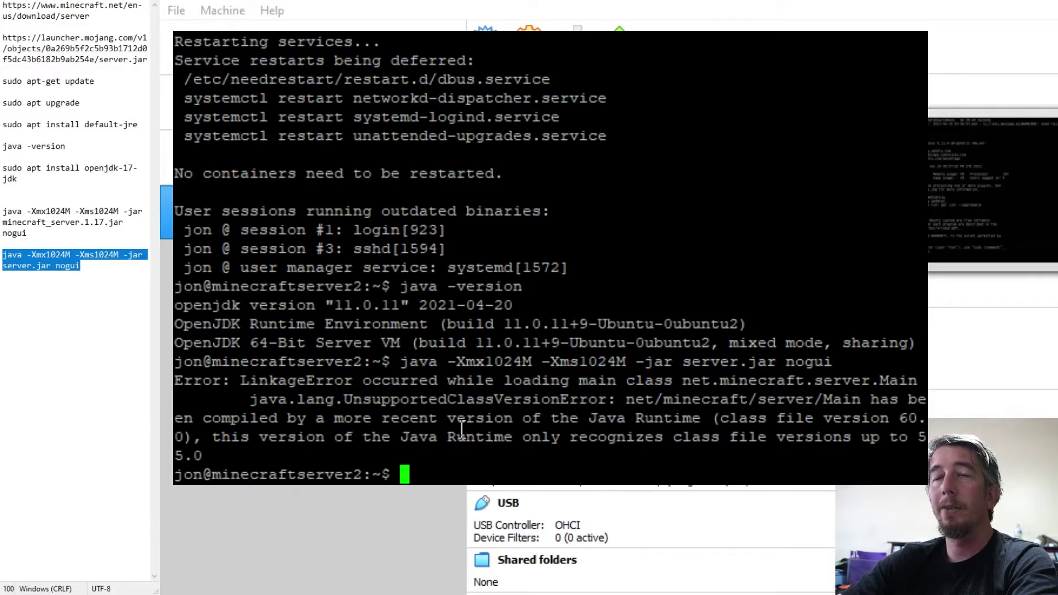
- Install Java 17 with sudo apt install openjdk-17-jdk from the notes, confirming the installation and accepting the service prompt with no services selected
drag(19, 179, 3, 172)
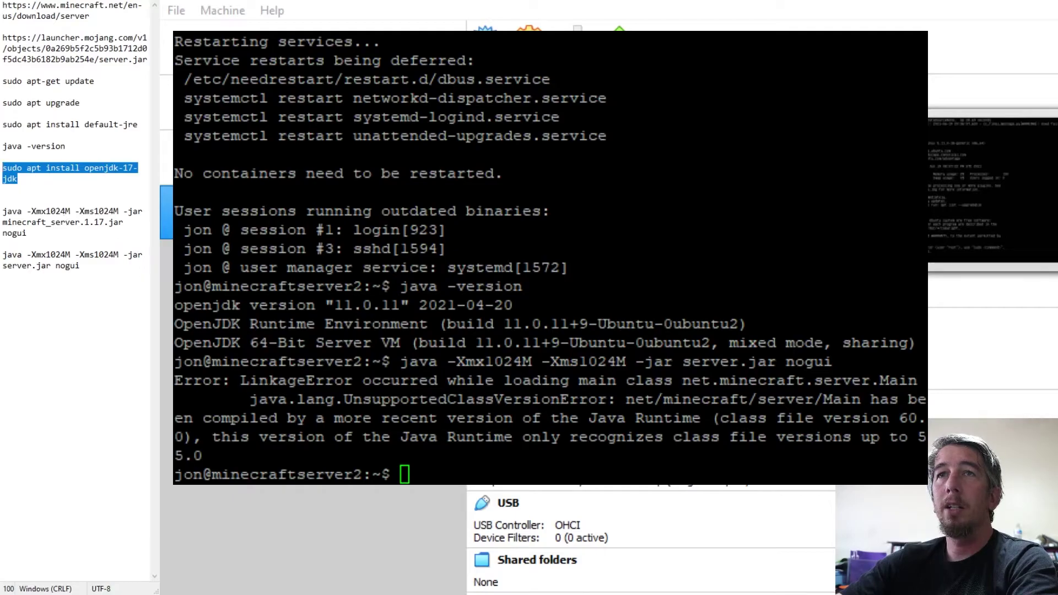
click(378, 35)
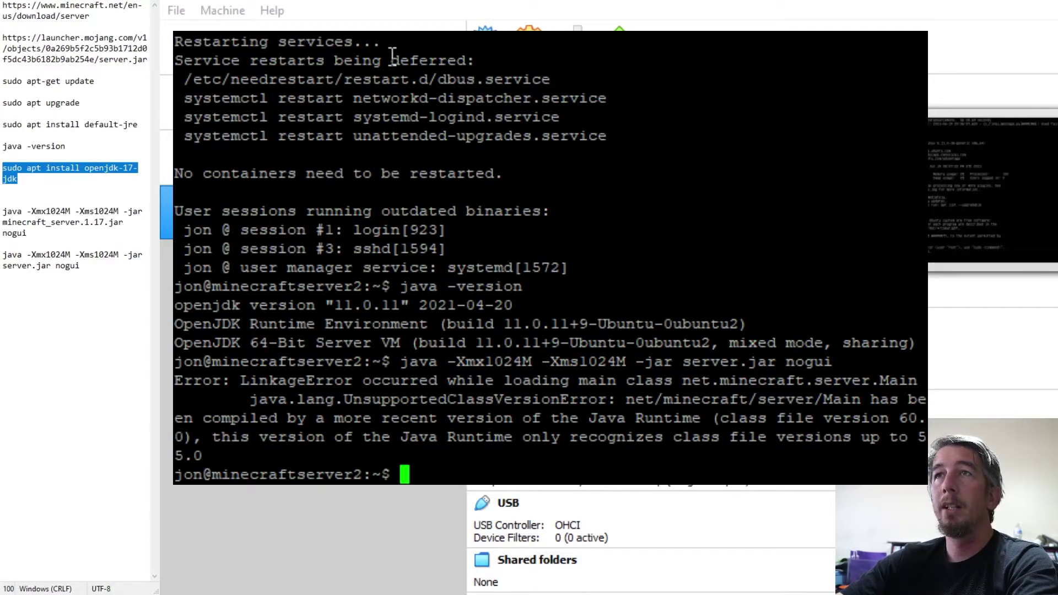
right_click(456, 417)
key(Return)
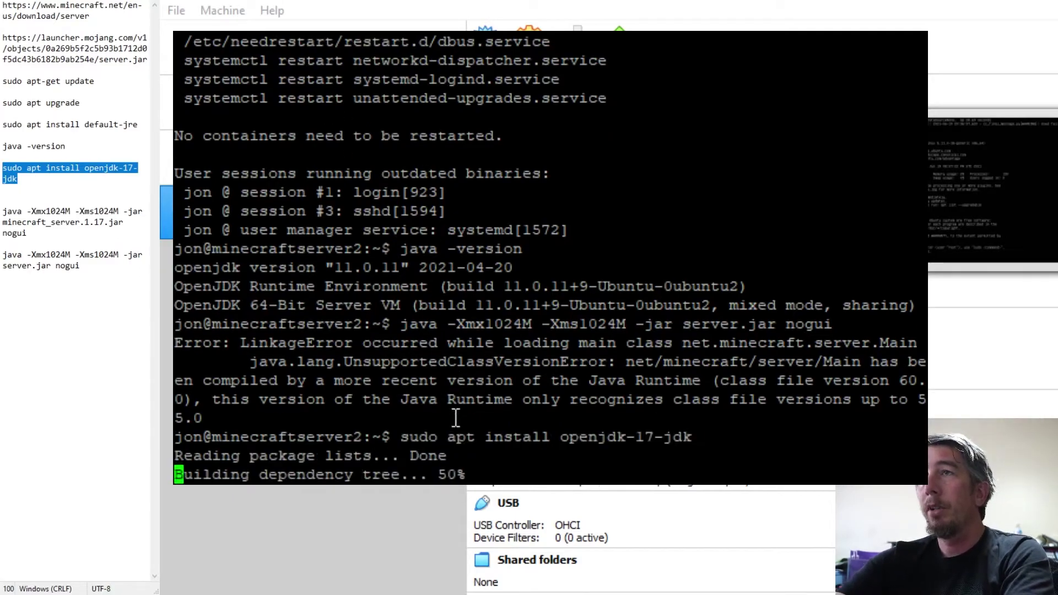
key(Return)
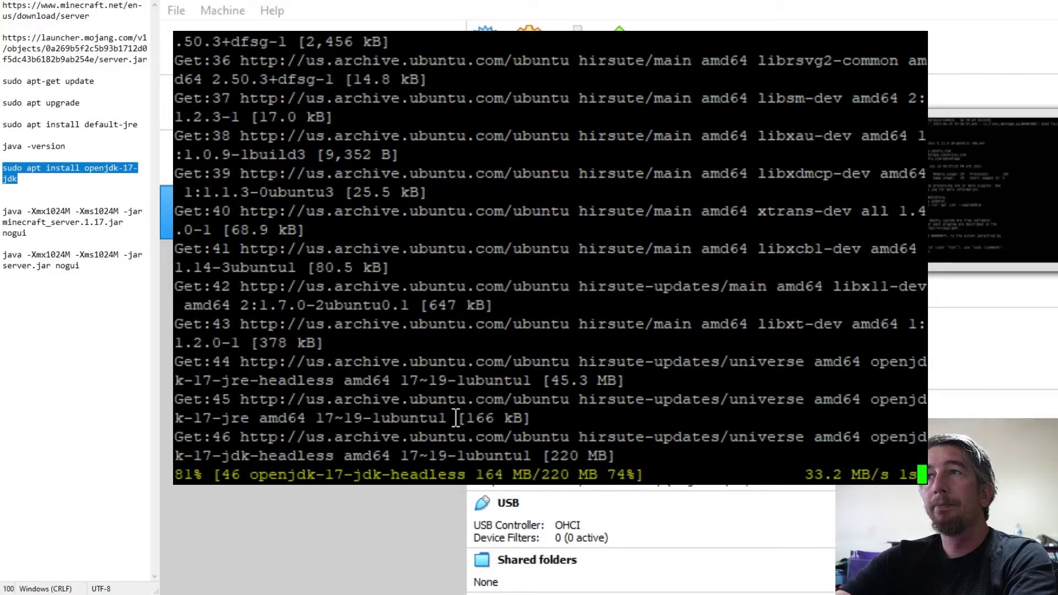
drag(669, 110, 610, 163)
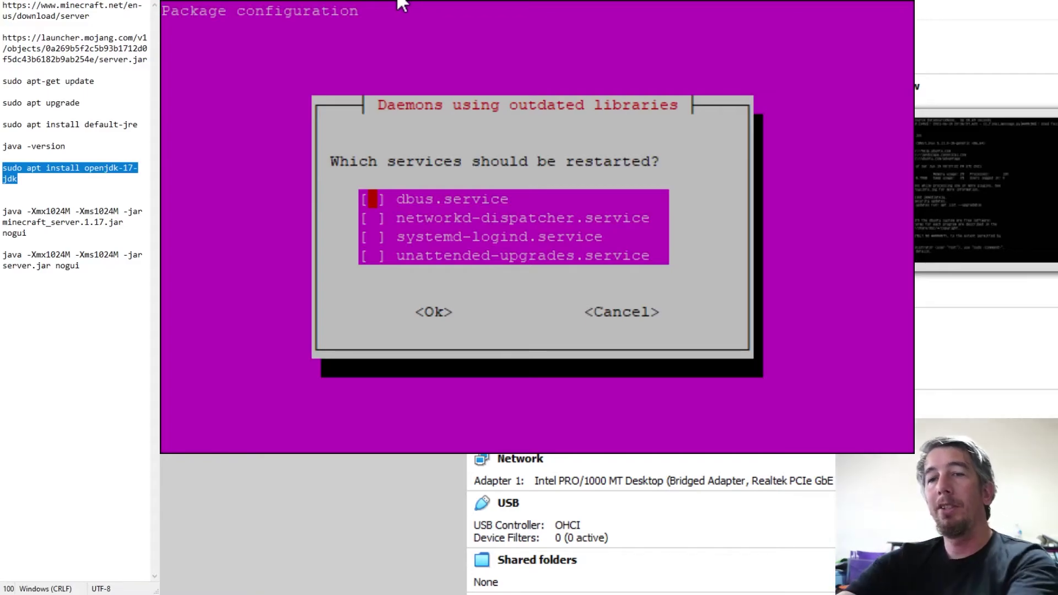
key(Tab)
key(Return)
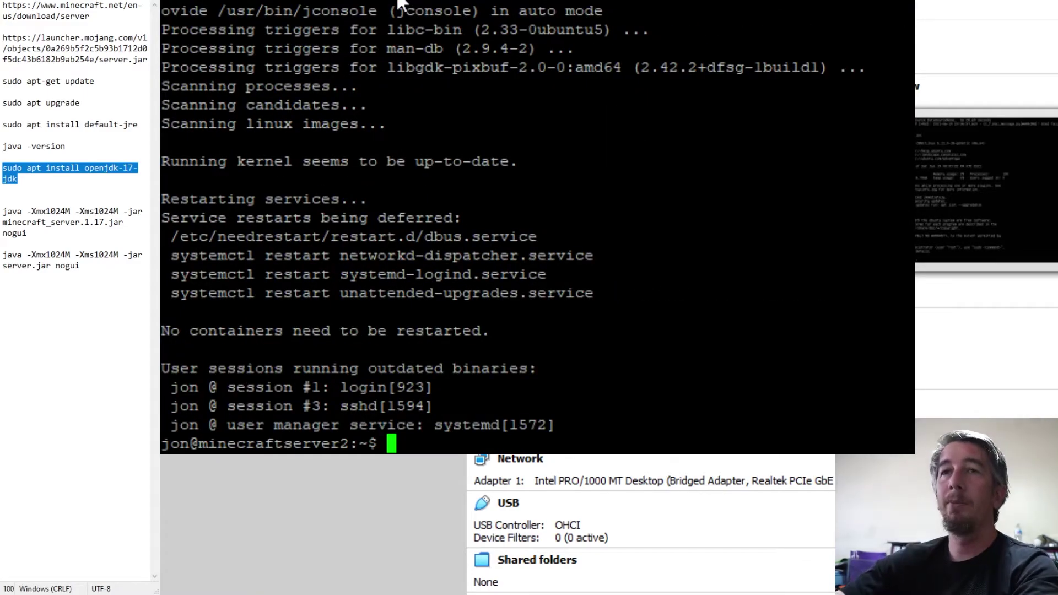
- Run java -Xmx1024M -Xms1024M -jar server.jar nogui from the notes to generate the server files, and list the home directory's contents
click(81, 265)
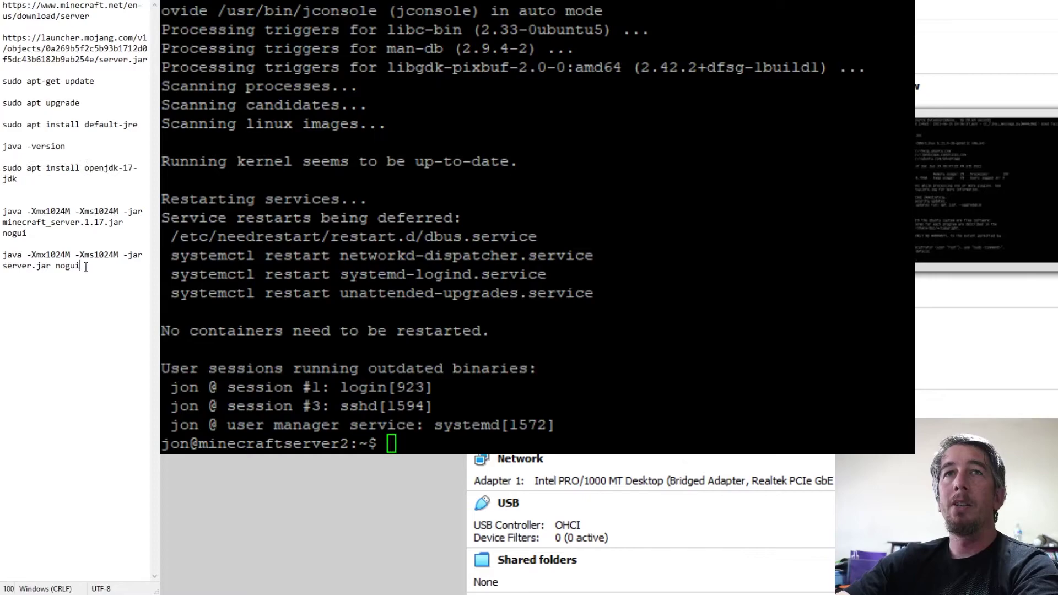
drag(81, 265, 3, 255)
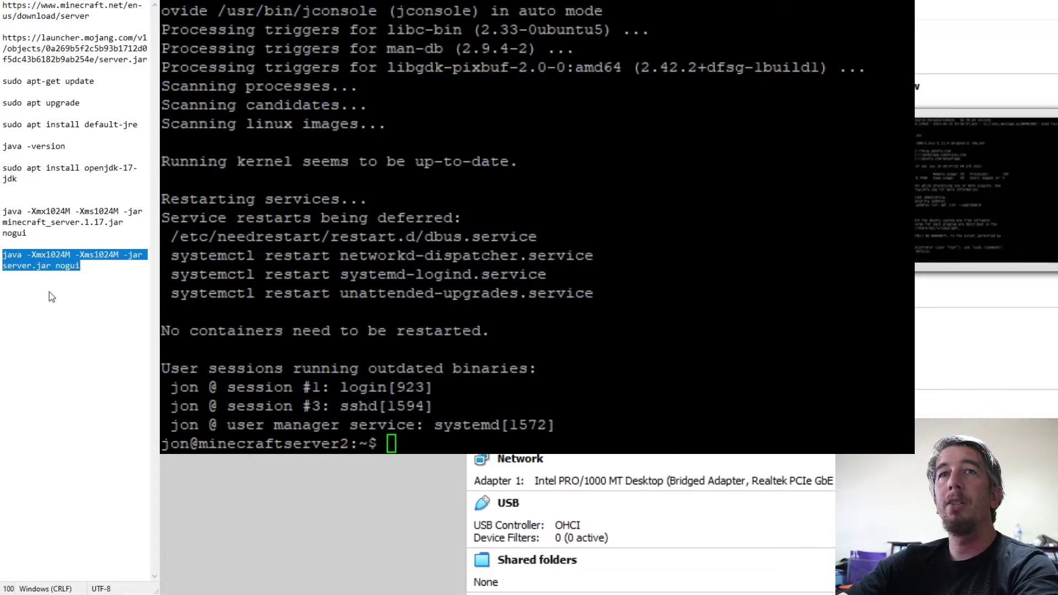
click(461, 259)
right_click(462, 259)
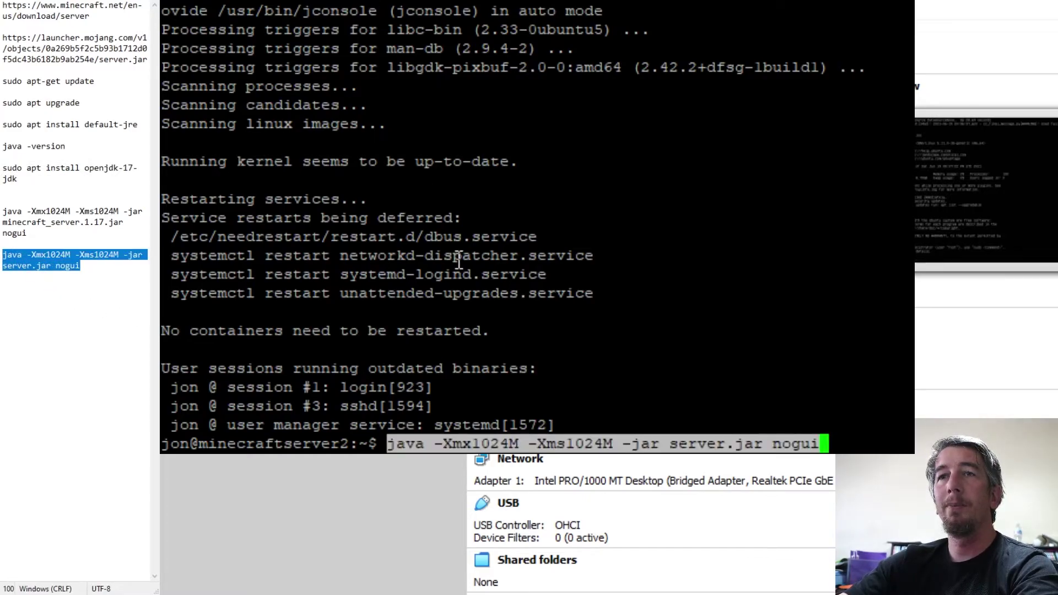
key(Return)
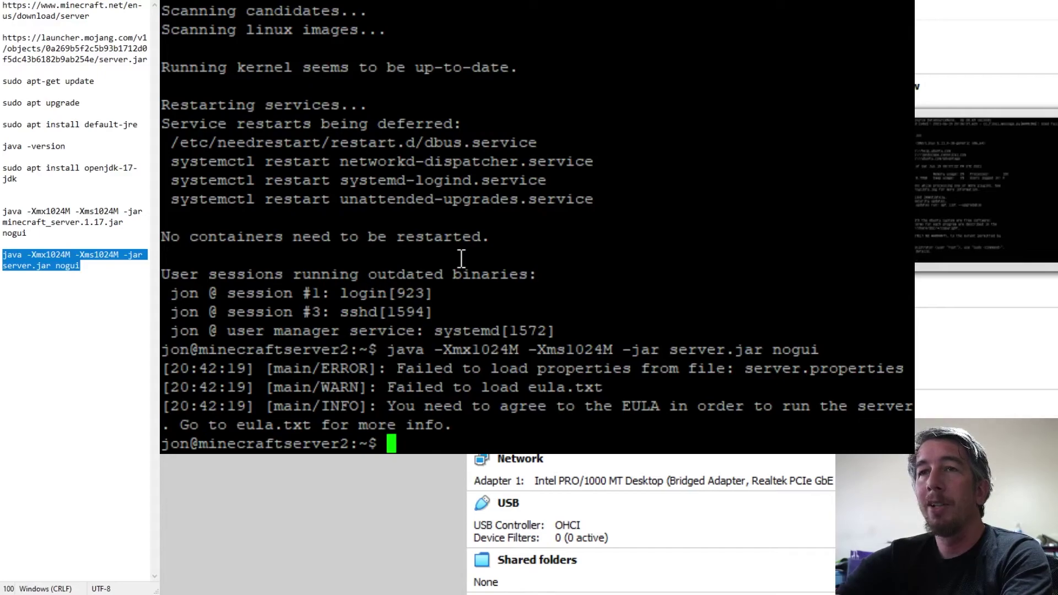
text(ls)
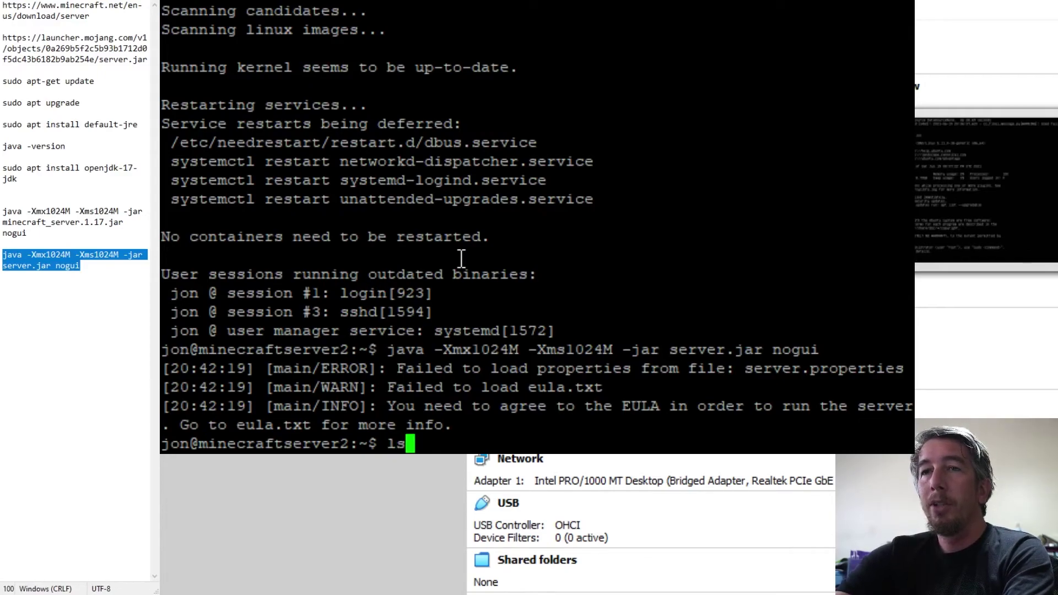
key(Return)
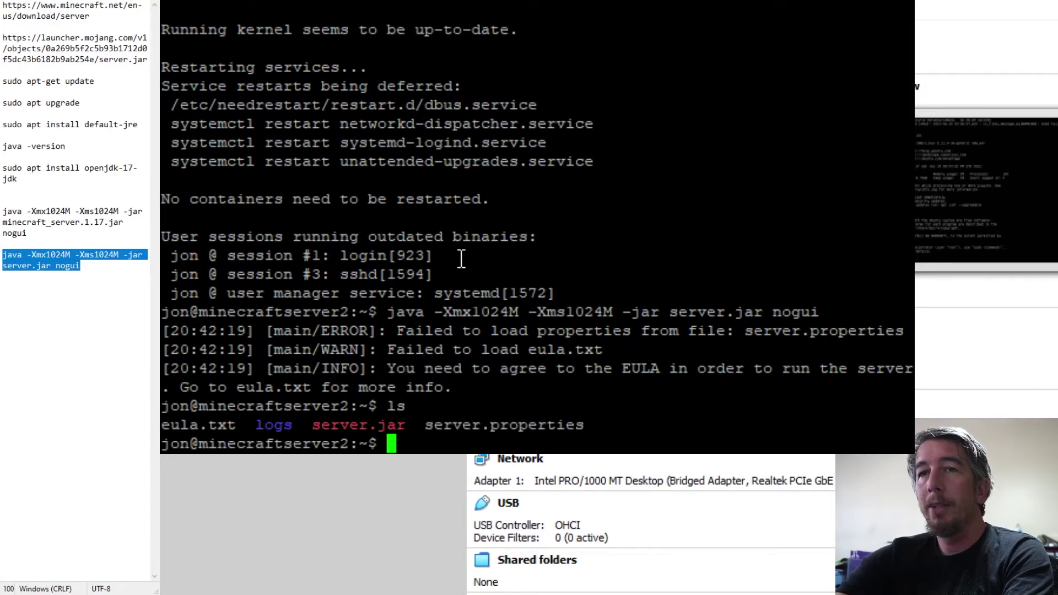
- Open eula.txt in nano and set eula to true to accept the licence agreement
text(nano )
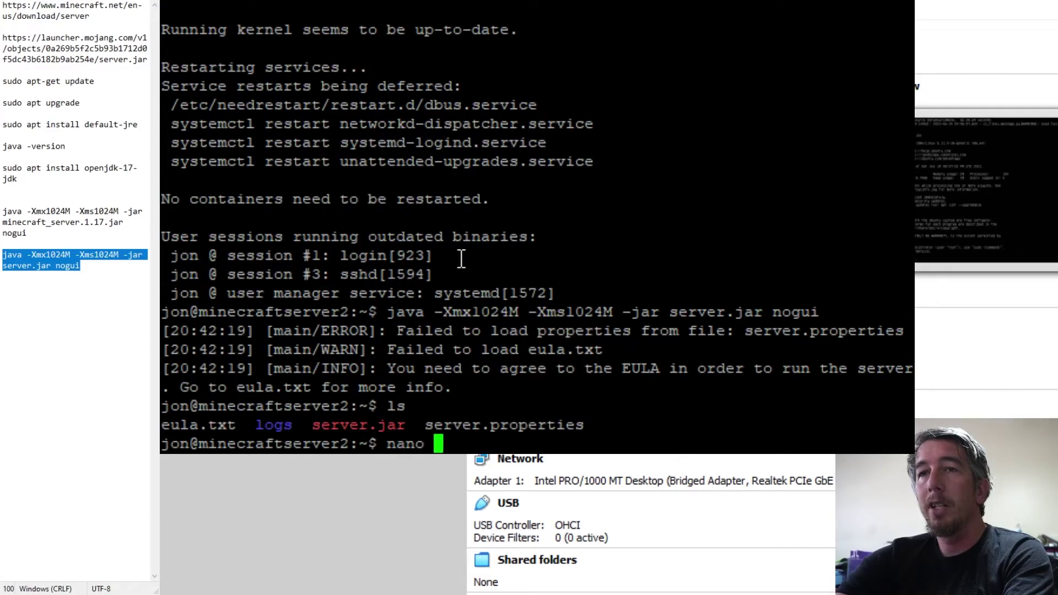
text(eula.tx)
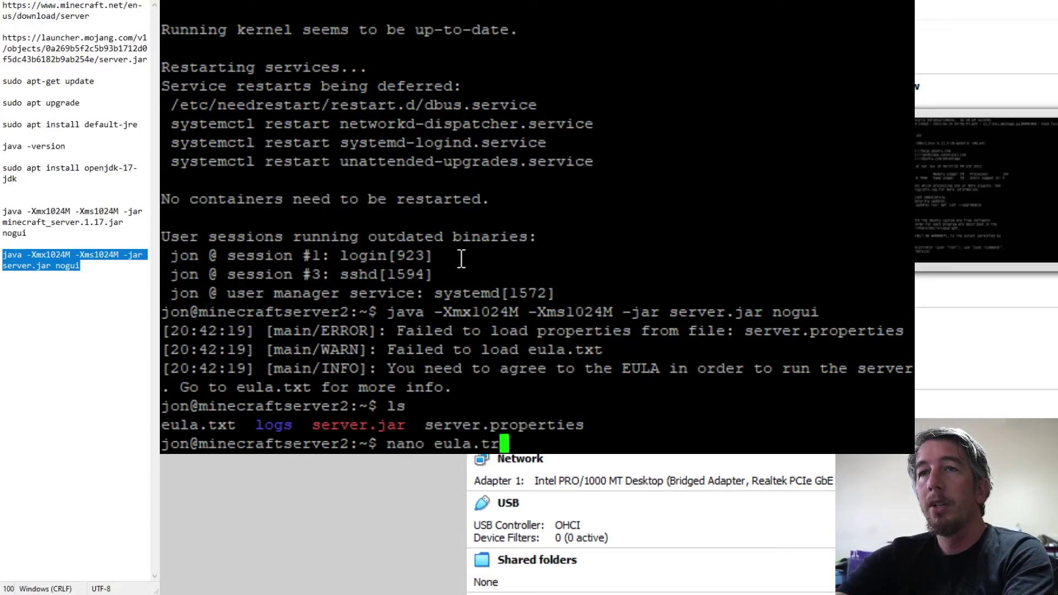
text(t)
key(Return)
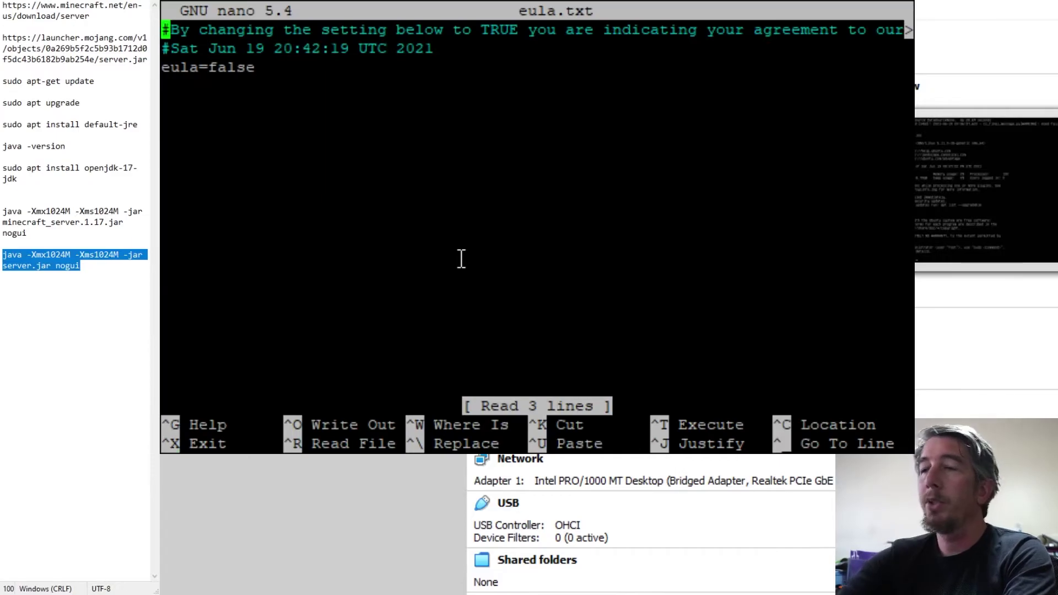
key(Down)
key(Right)
key(Right)
key(Right)
key(Right)
key(Right)
key(Delete)
key(Delete)
key(Delete)
key(Delete)
key(Delete)
text(true)
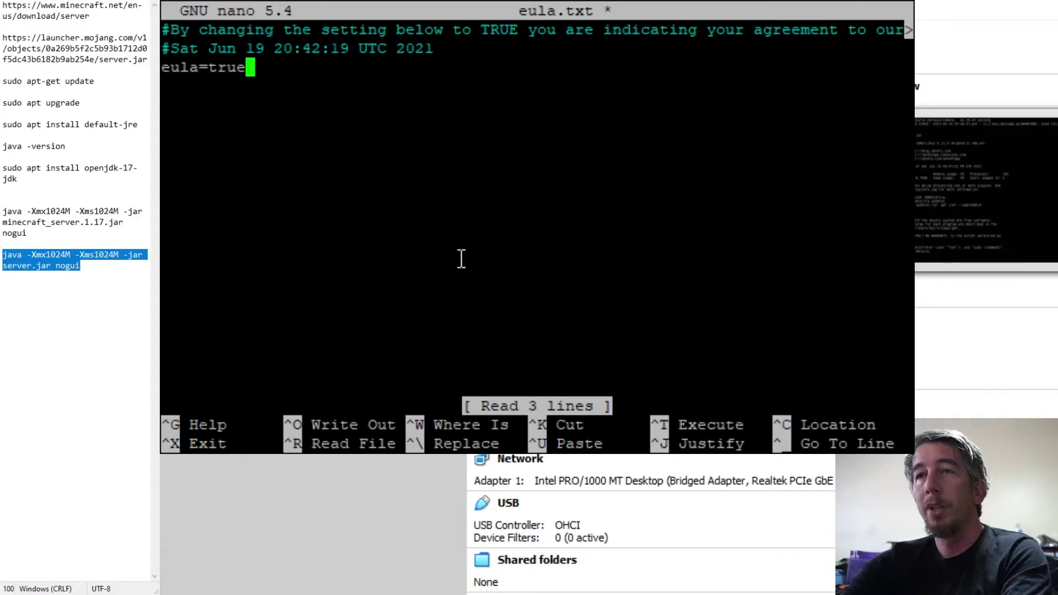
- Save eula.txt under the same name and exit nano
key(ctrl+o)
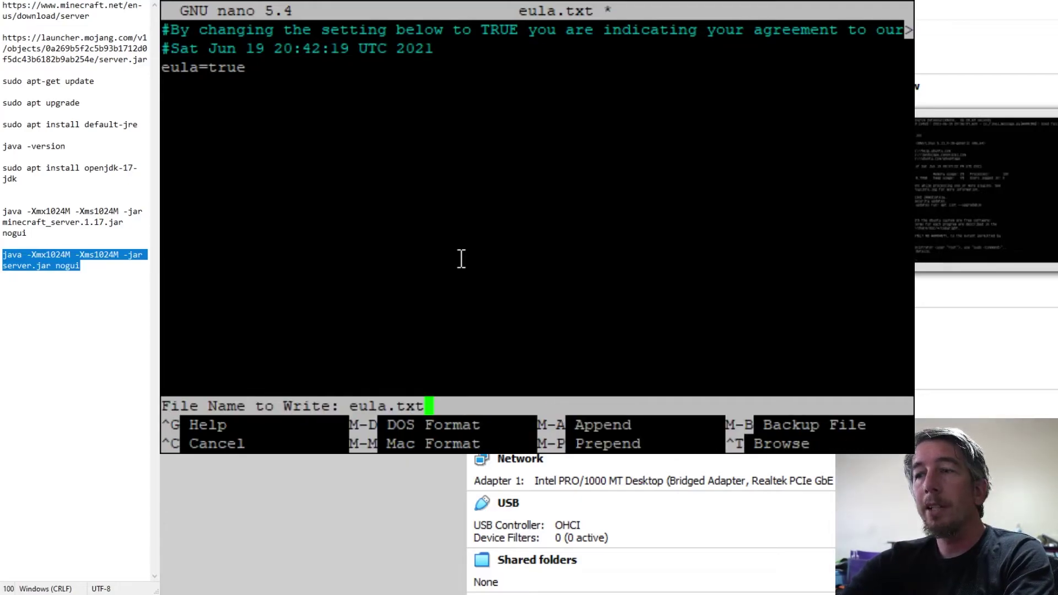
key(Return)
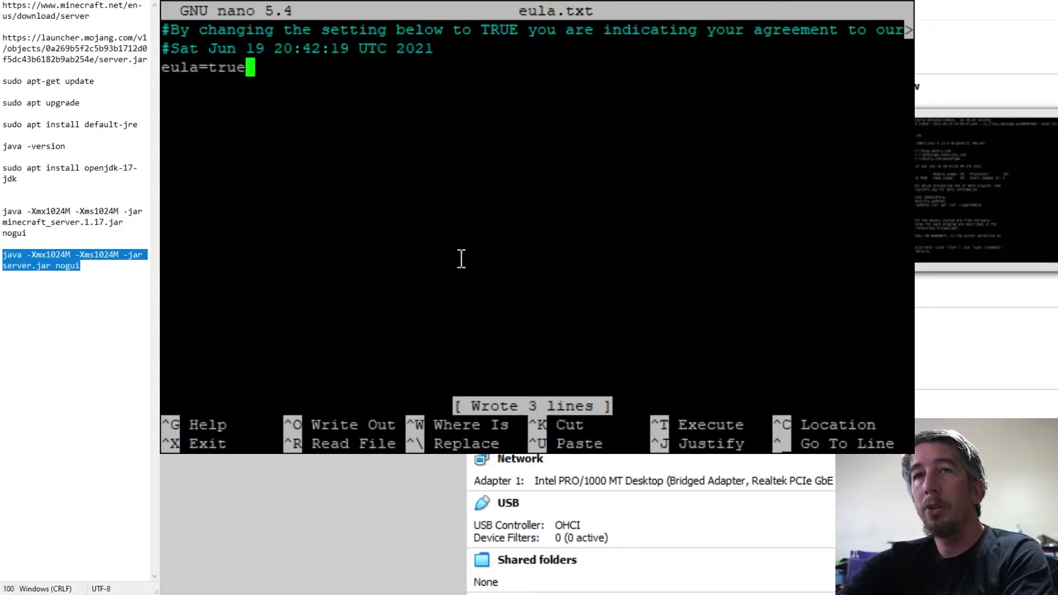
key(ctrl+x)
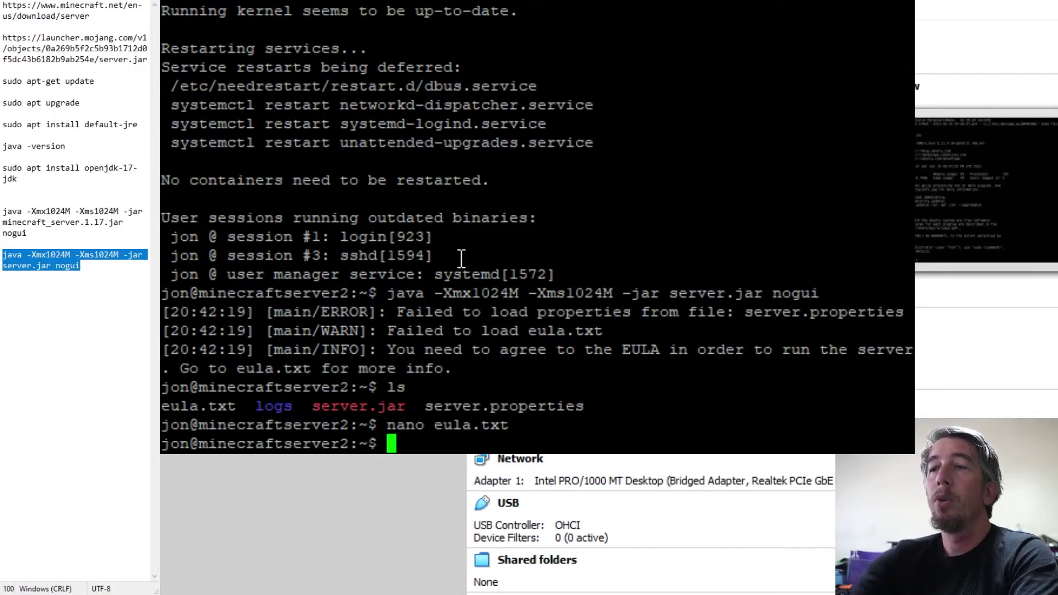
- Start the Minecraft server by rerunning java -Xmx1024M -Xms1024M -jar server.jar nogui from the command history
key(Up)
key(Up)
key(Up)
key(Up)
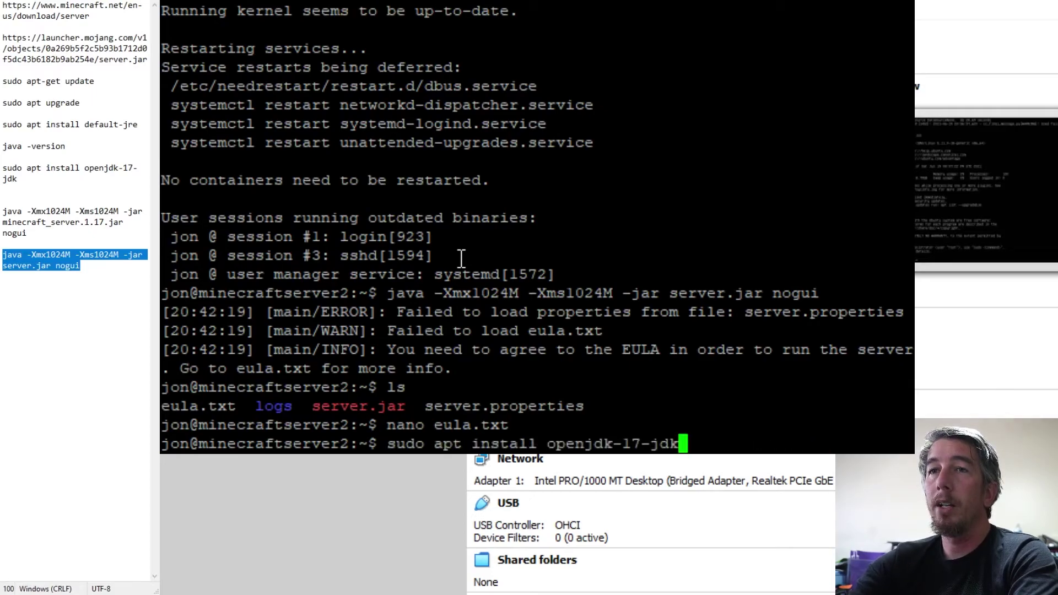
key(Down)
key(Up)
key(Down)
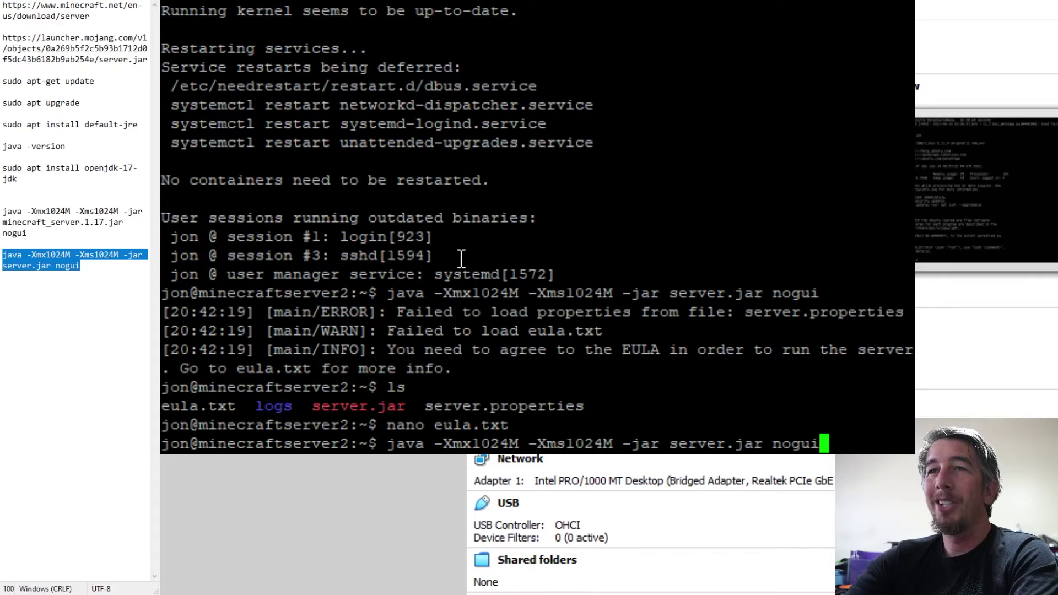
key(Return)
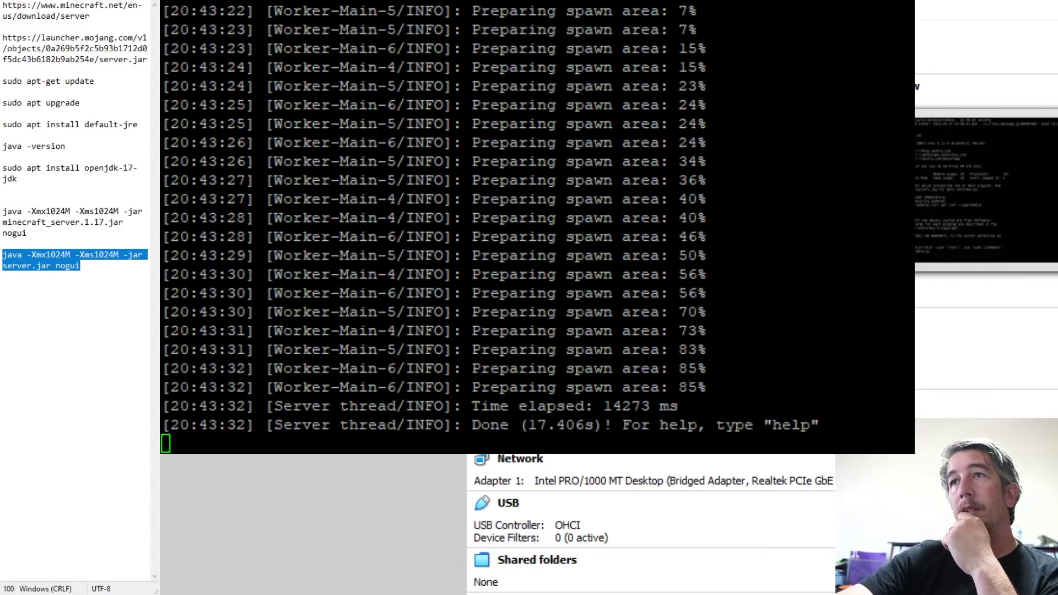
- Minimize the SSH terminal and switch to the MinecraftServer2 virtual machine's console window
click(904, 2)
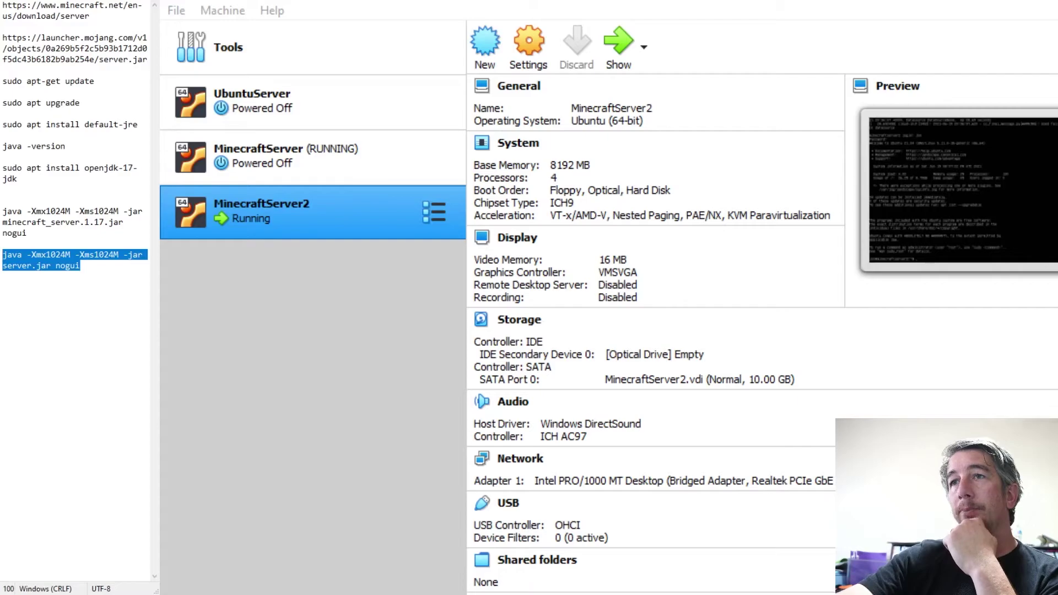
key(alt+Tab)
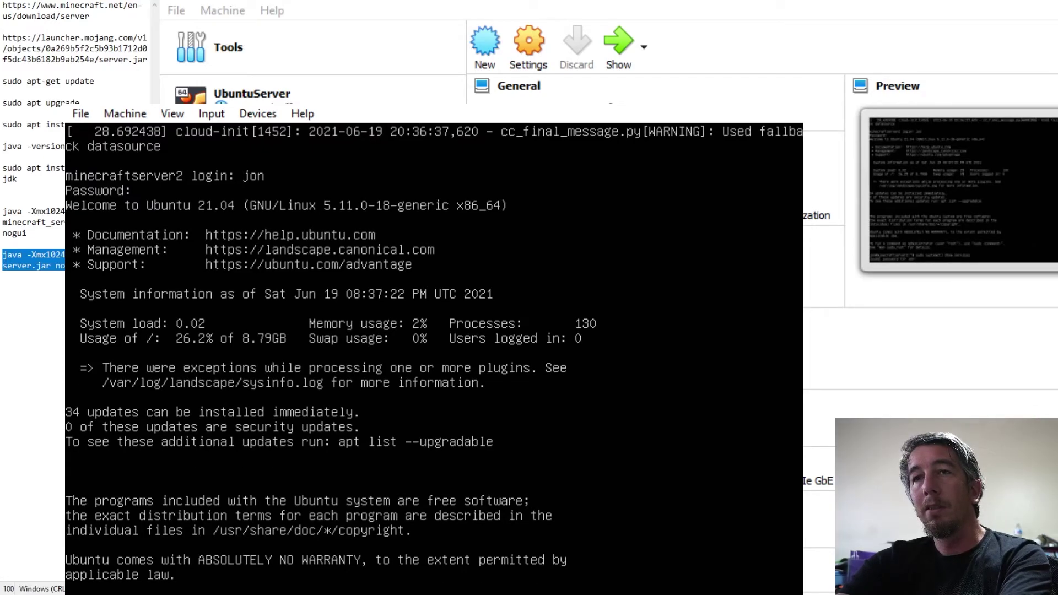
- Run sudo systemctl show services in the VM console and page through the listed properties to examine the unit's state and load status
key(Return)
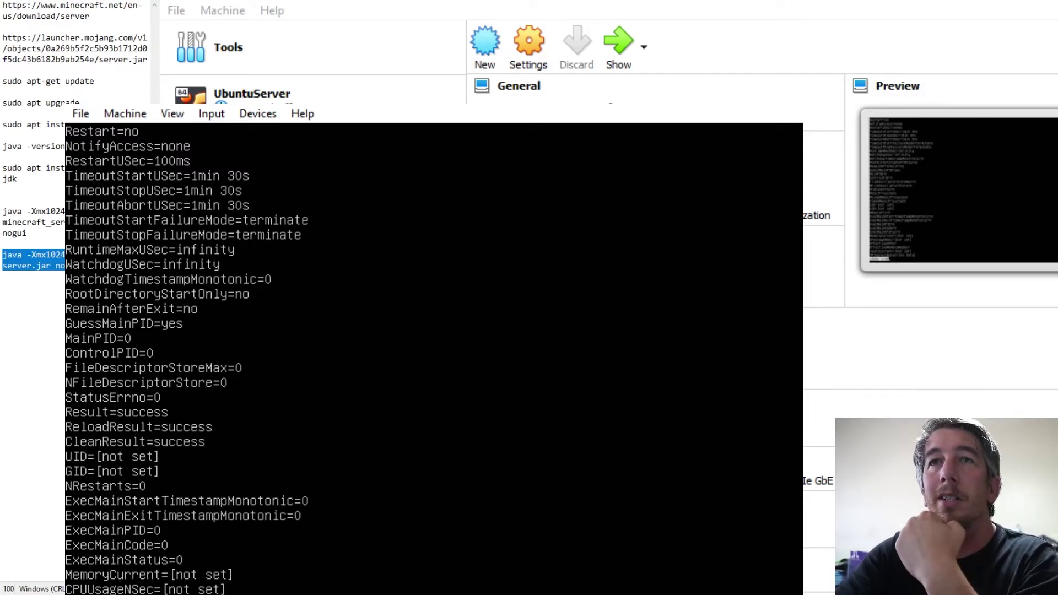
key(space)
key(space)
key(space)
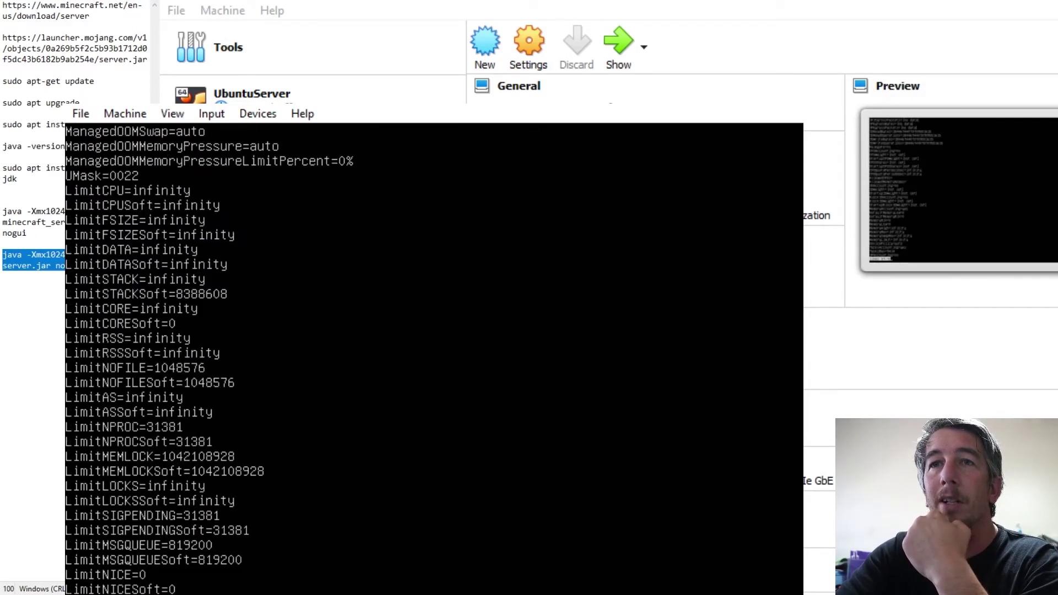
key(space)
key(space)
key(space)
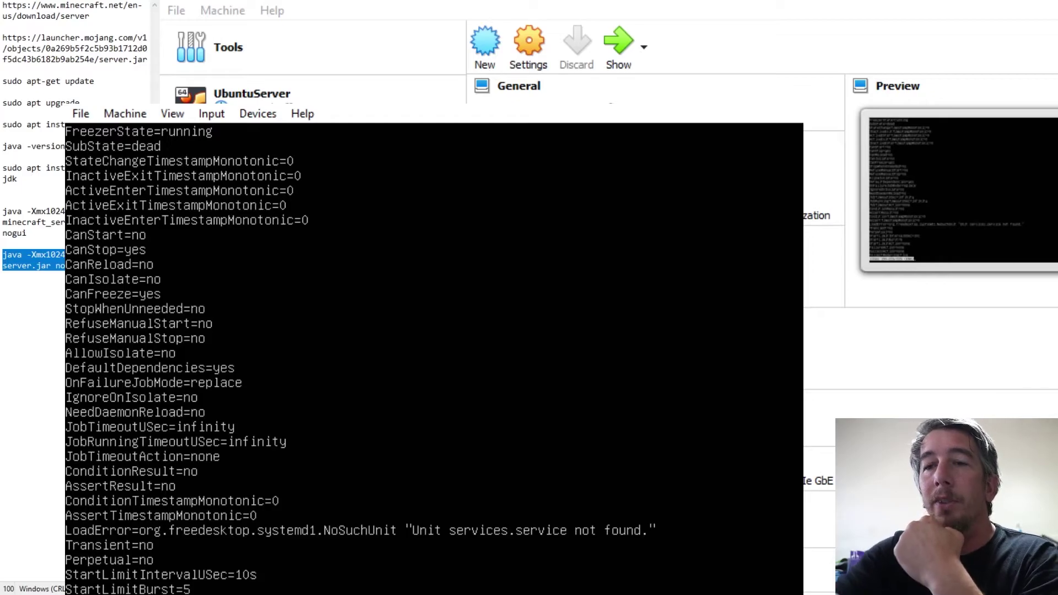
key(Down)
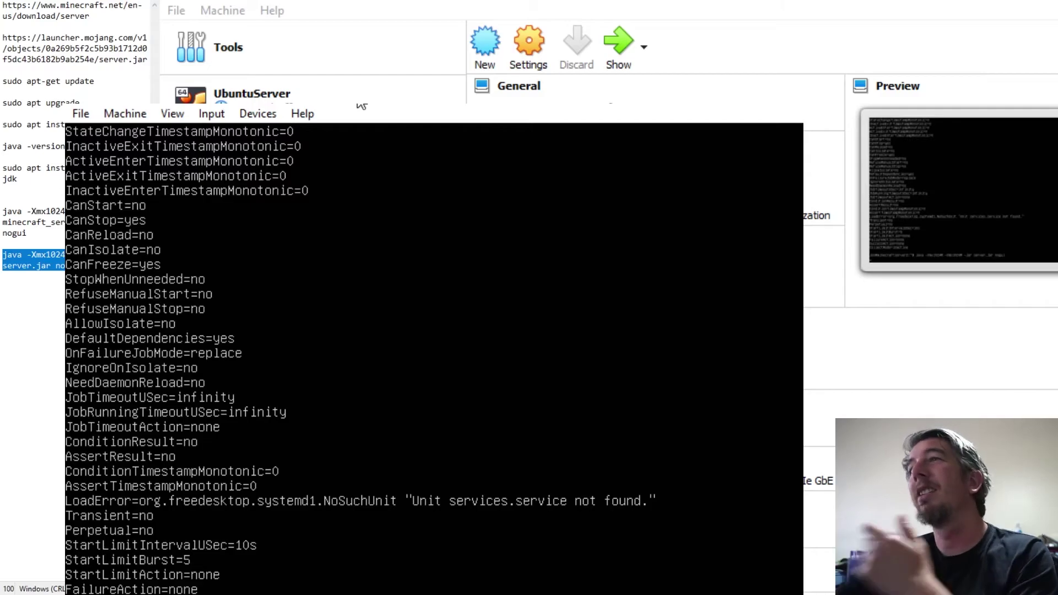
- Launch the Minecraft server in the VM console with java -Xmx1024M -Xms1024M -jar server.jar nogui and move the console window to show its full log
key(Return)
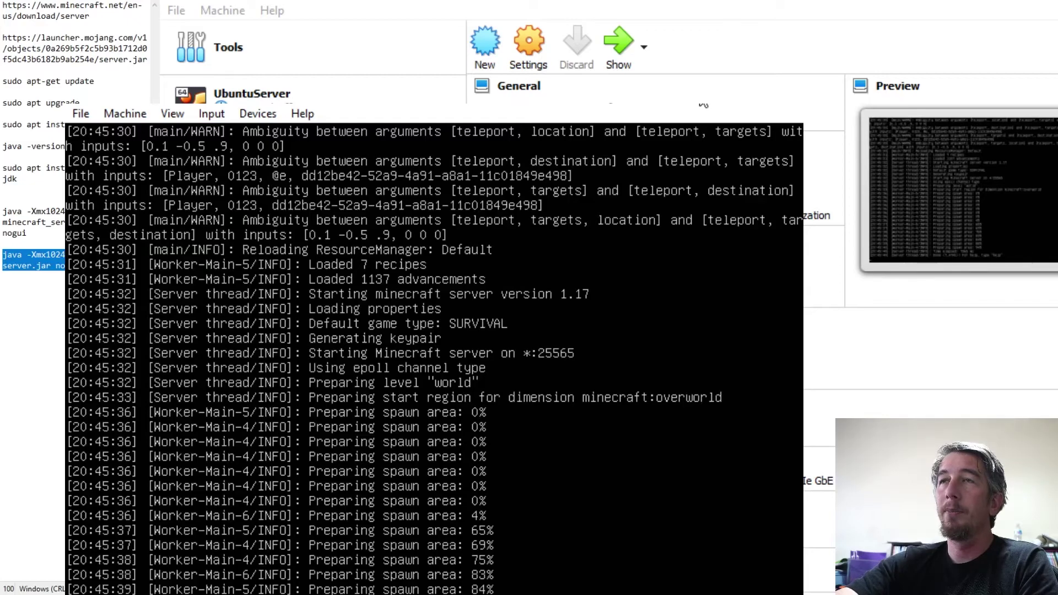
drag(703, 104, 685, 19)
drag(685, 20, 675, 1)
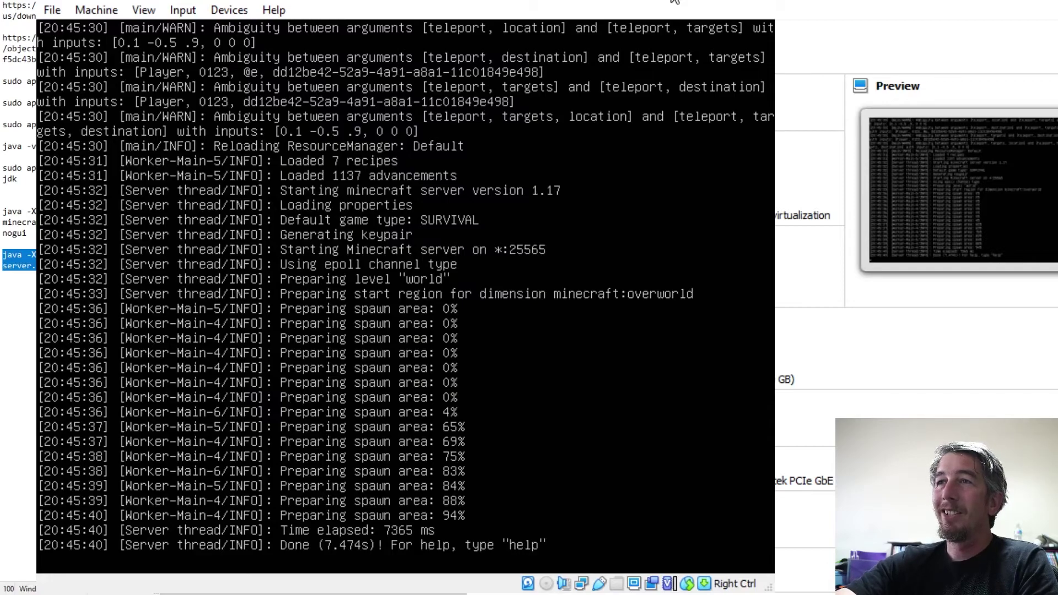
click(674, 2)
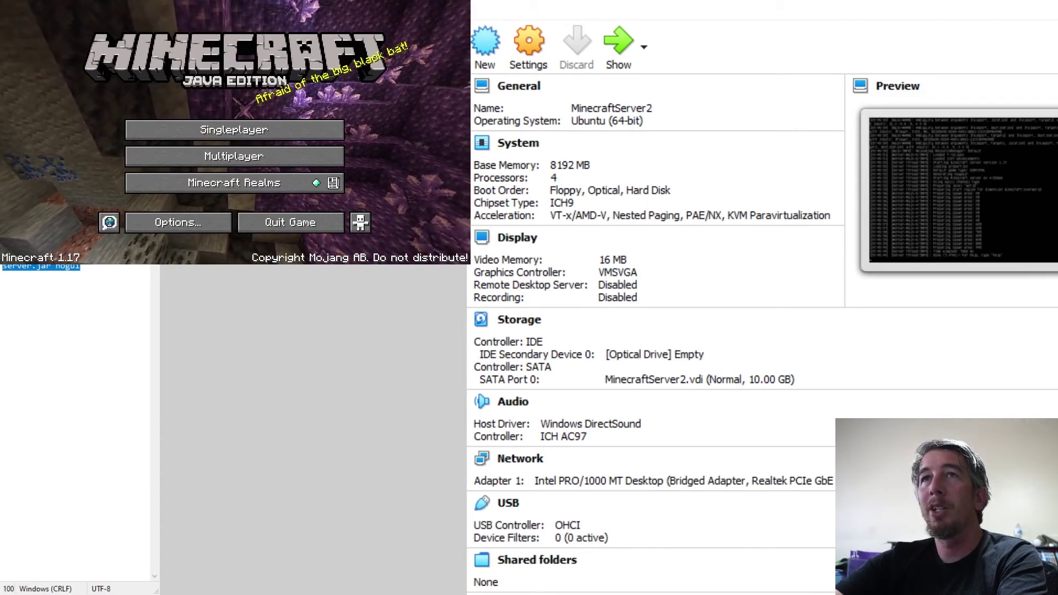
- In the Minecraft client, add a multiplayer server named Minecraft Server with the address 10.0.0.3
click(252, 158)
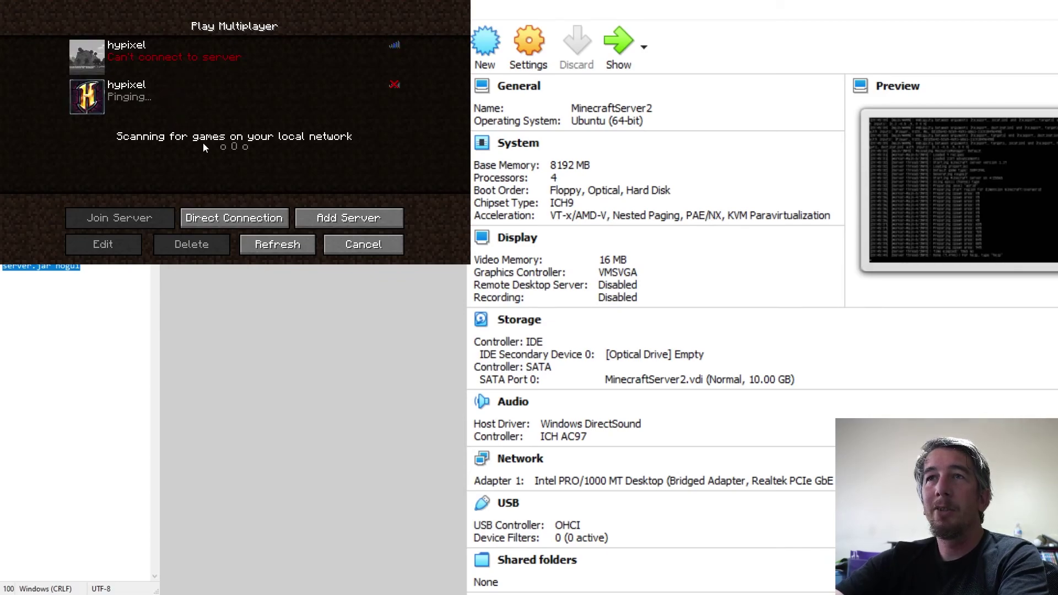
click(343, 222)
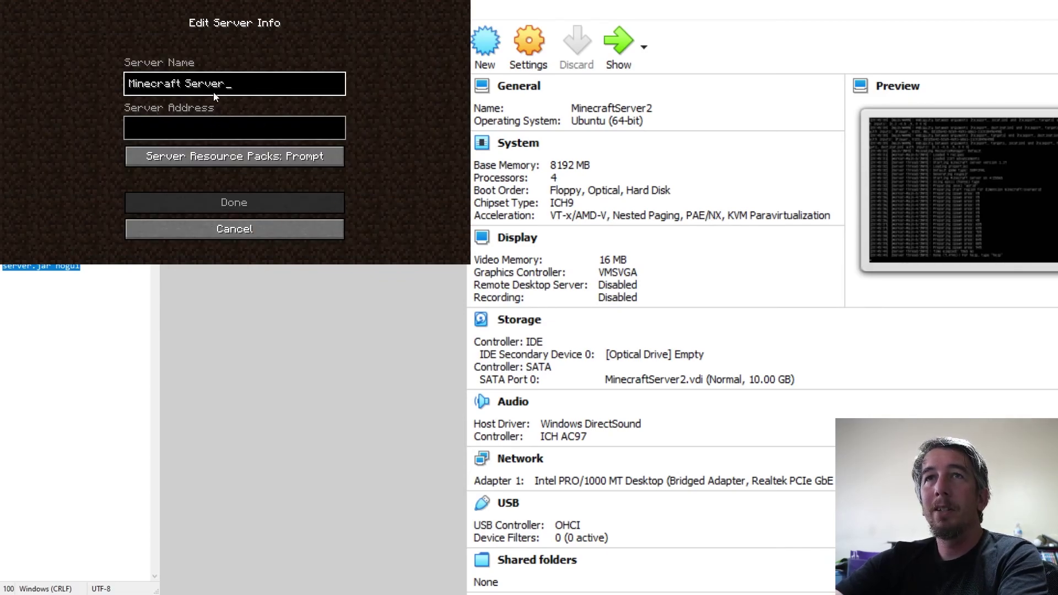
click(220, 132)
text(10.0.0.3)
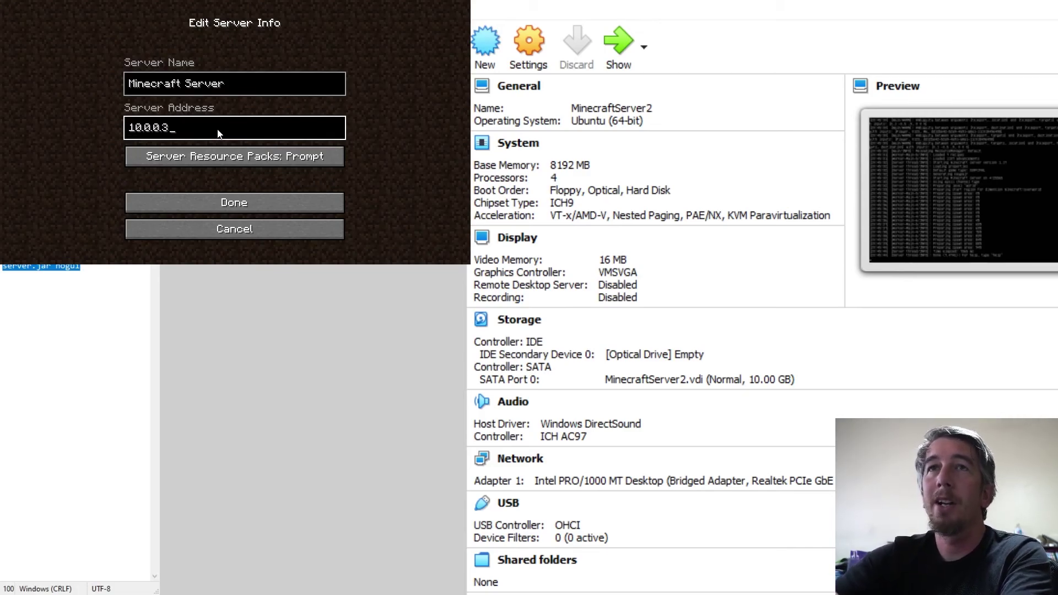
click(243, 204)
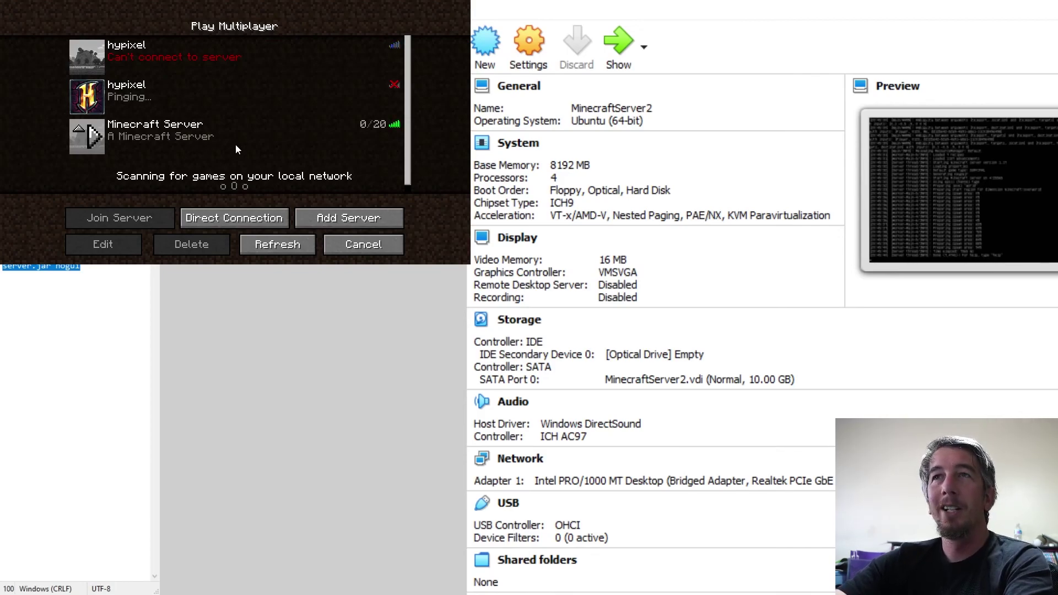
- Join the new Minecraft Server entry and walk across the grassland to test the connection
click(218, 139)
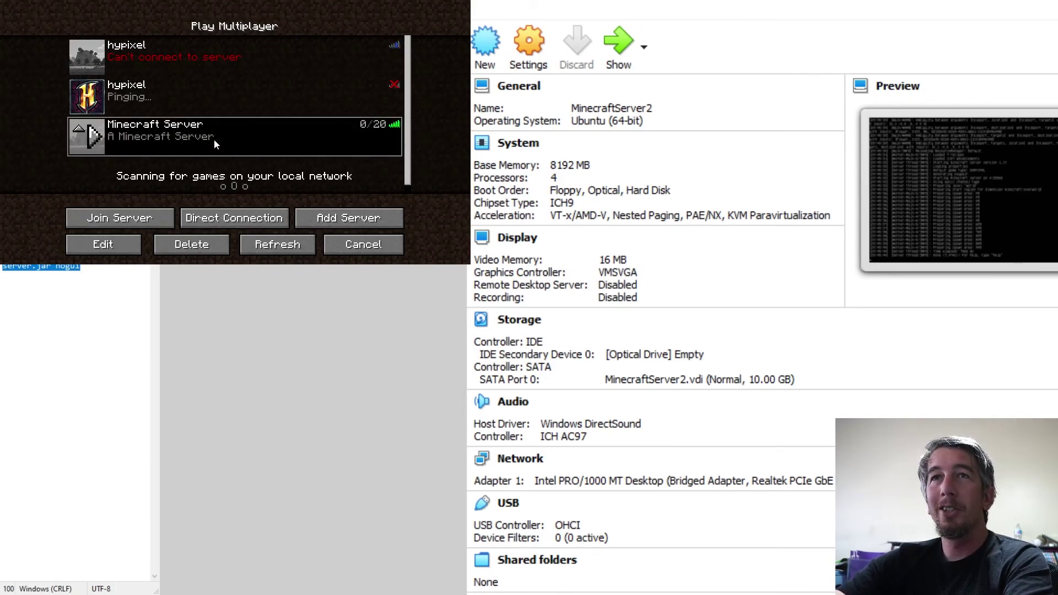
click(151, 216)
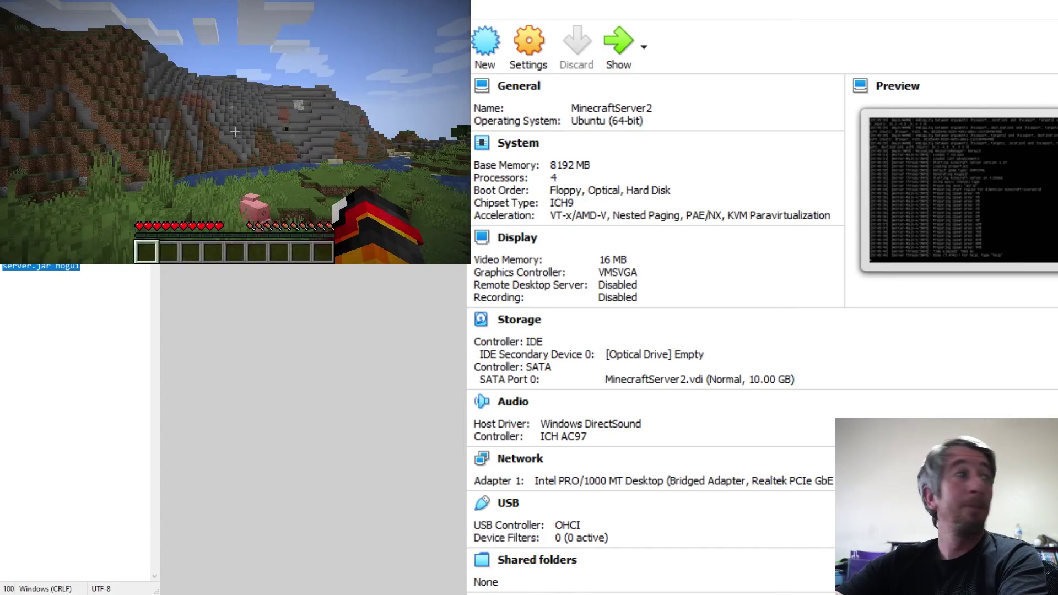
key(w)
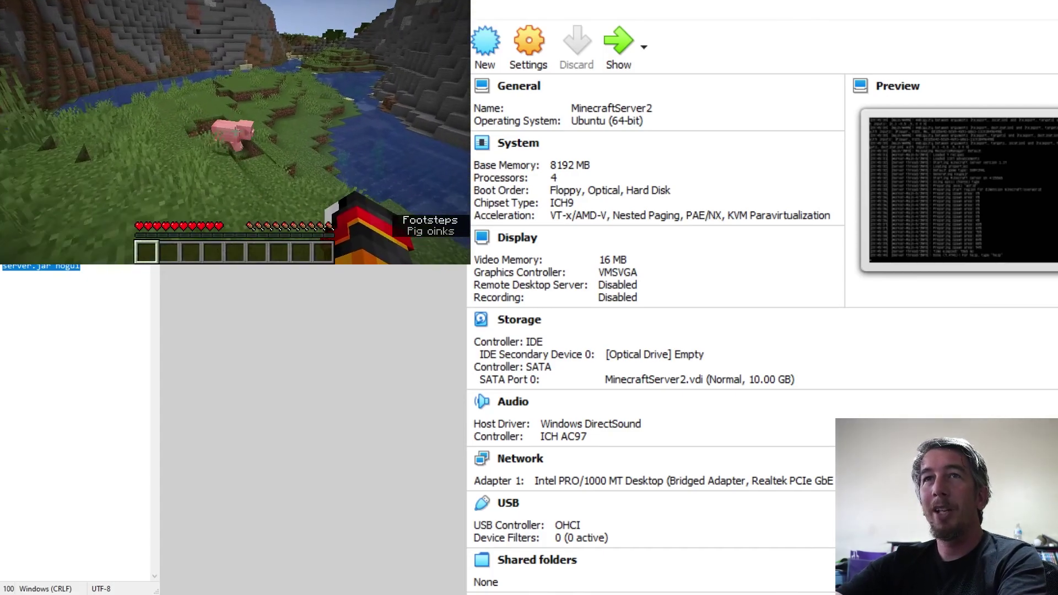
key(space)
click(235, 132)
key(w)
key(w)
key(w)
key(w)
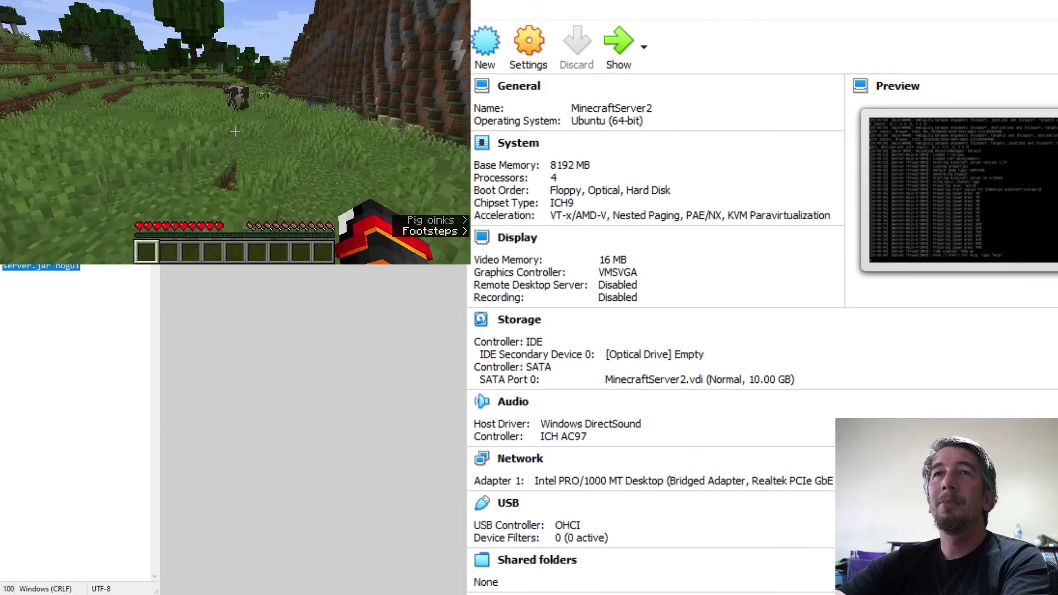
- Chase and attack a cow in the server's world until it is killed, collecting the leather and raw beef
key(w)
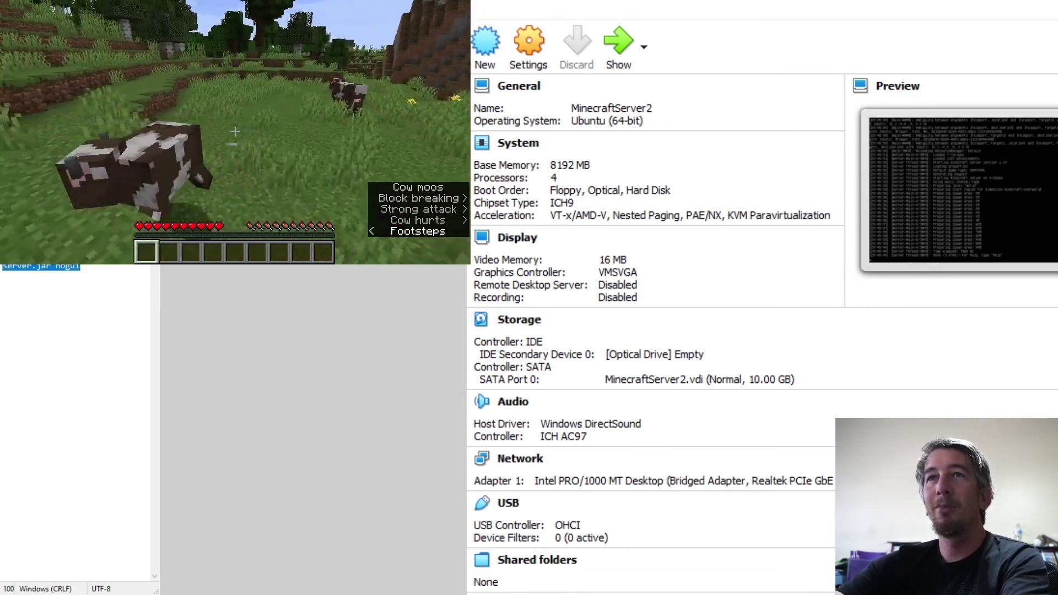
click(235, 131)
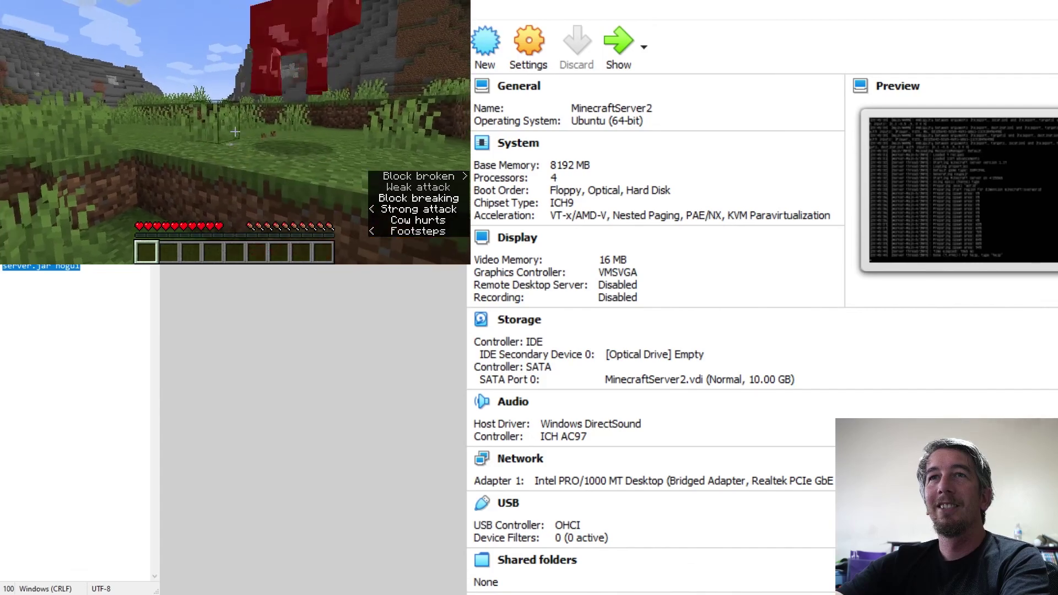
click(236, 132)
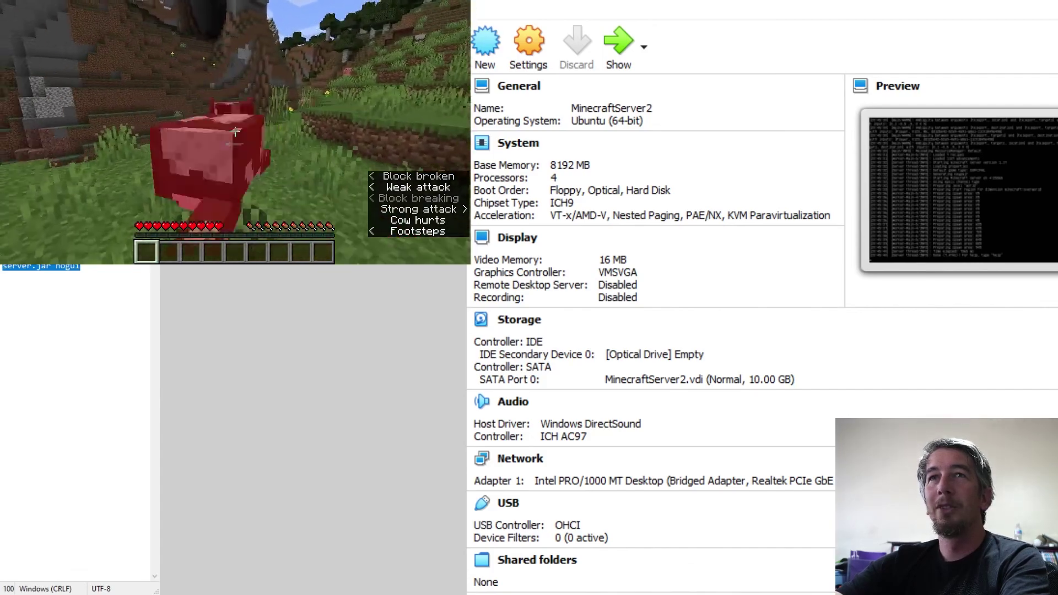
click(235, 132)
click(236, 131)
click(235, 131)
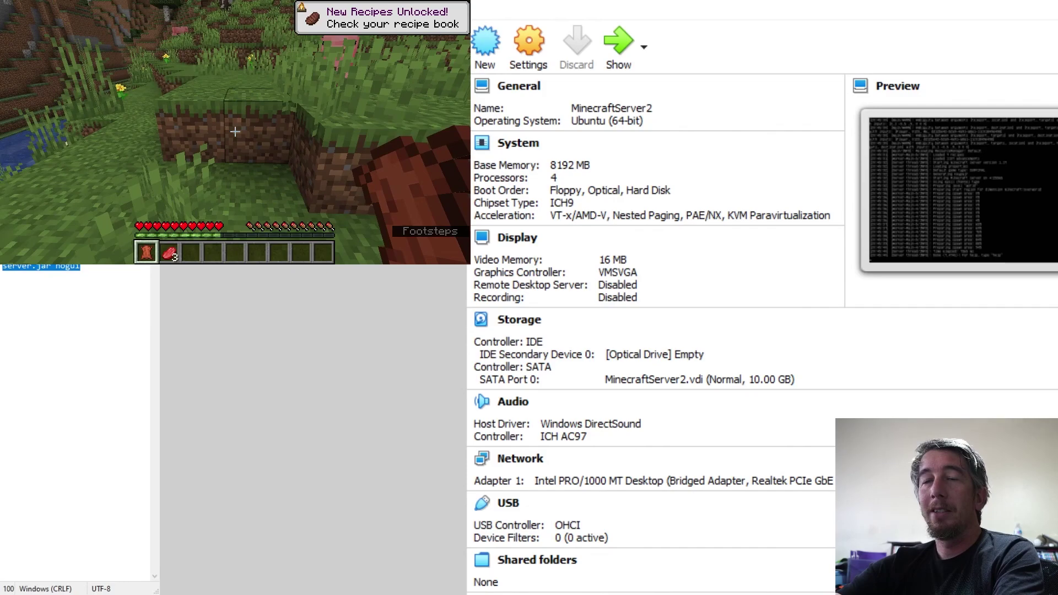
- Open the in-game menu and switch from Minecraft to the VirtualBox Manager
key(Escape)
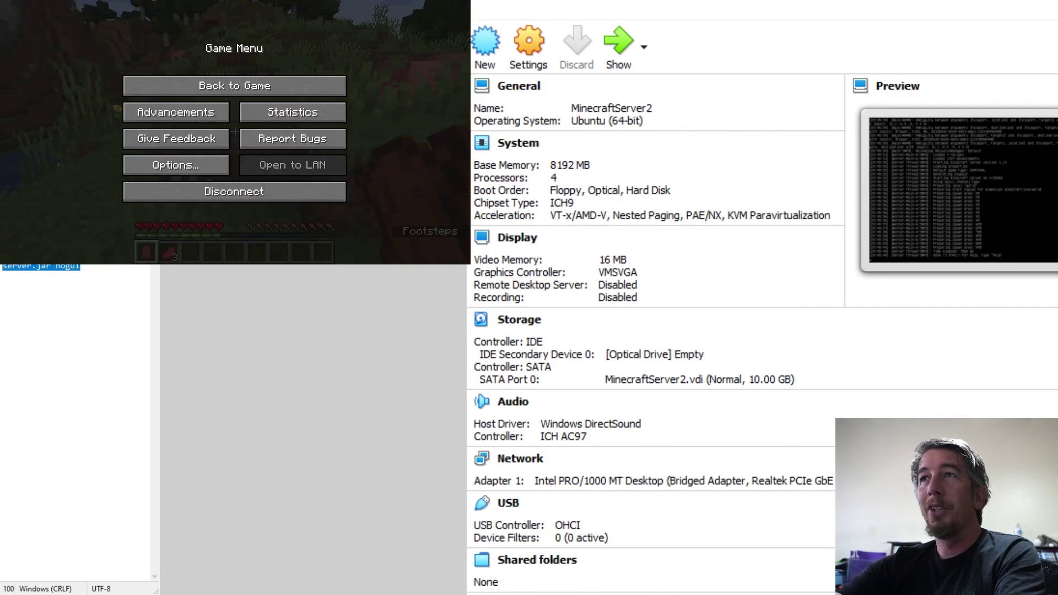
key(alt+Tab)
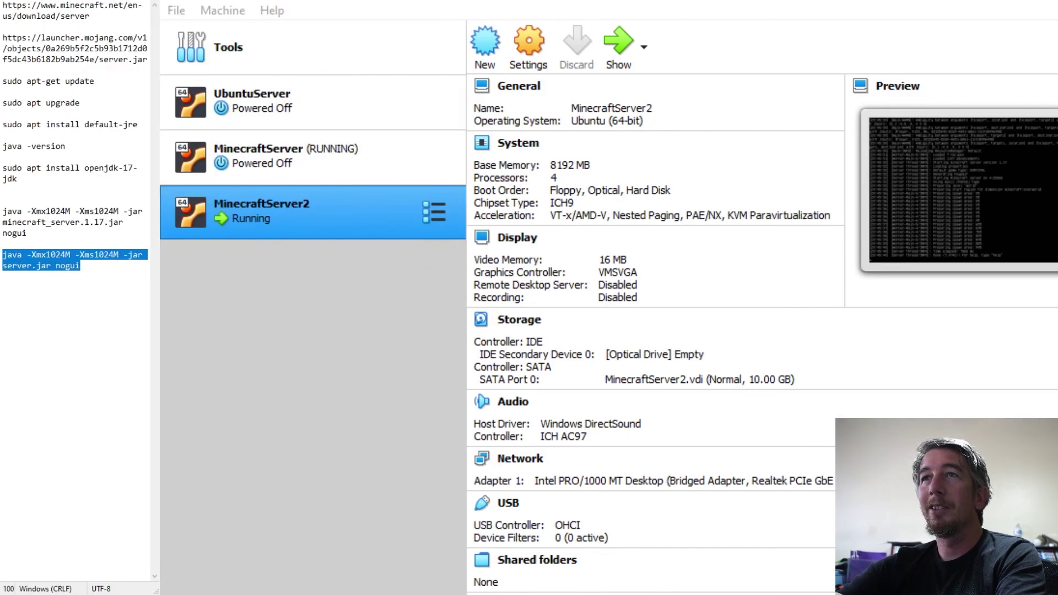